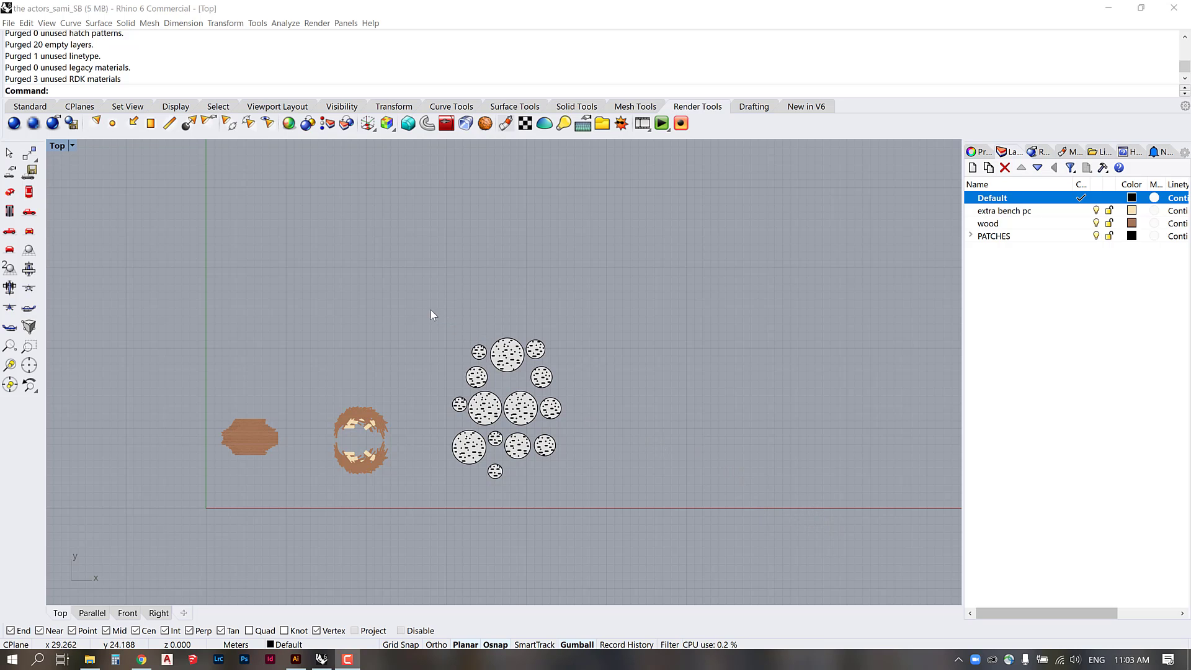
Step: Window-select the patch circles and shift them straight down to line up with the wooden pieces
{"action": "left_click_drag", "start_coordinate": [423, 305], "coordinate": [586, 522]}
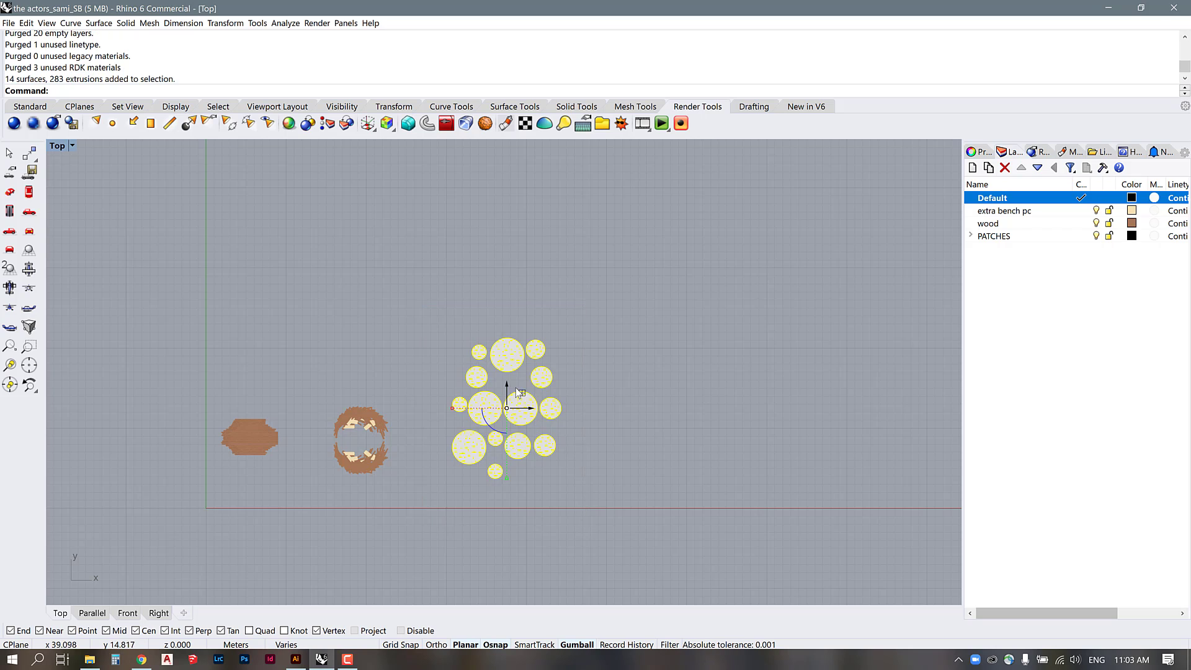
{"action": "left_click_drag", "start_coordinate": [508, 388], "coordinate": [518, 420], "text": "shift"}
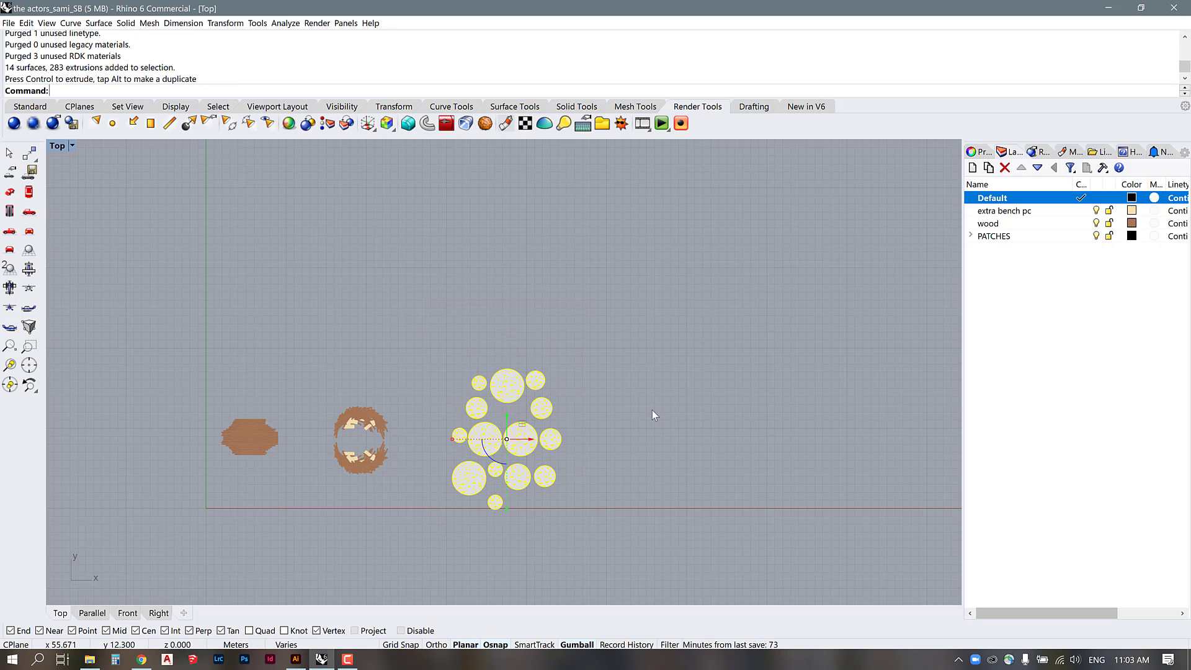
{"action": "left_click", "coordinate": [653, 411]}
Step: Zoom and pan the Top view to centre the nest of patch circles
{"action": "scroll", "coordinate": [653, 411], "scroll_direction": "down", "scroll_amount": 3}
{"action": "scroll", "coordinate": [452, 456], "scroll_direction": "up", "scroll_amount": 5}
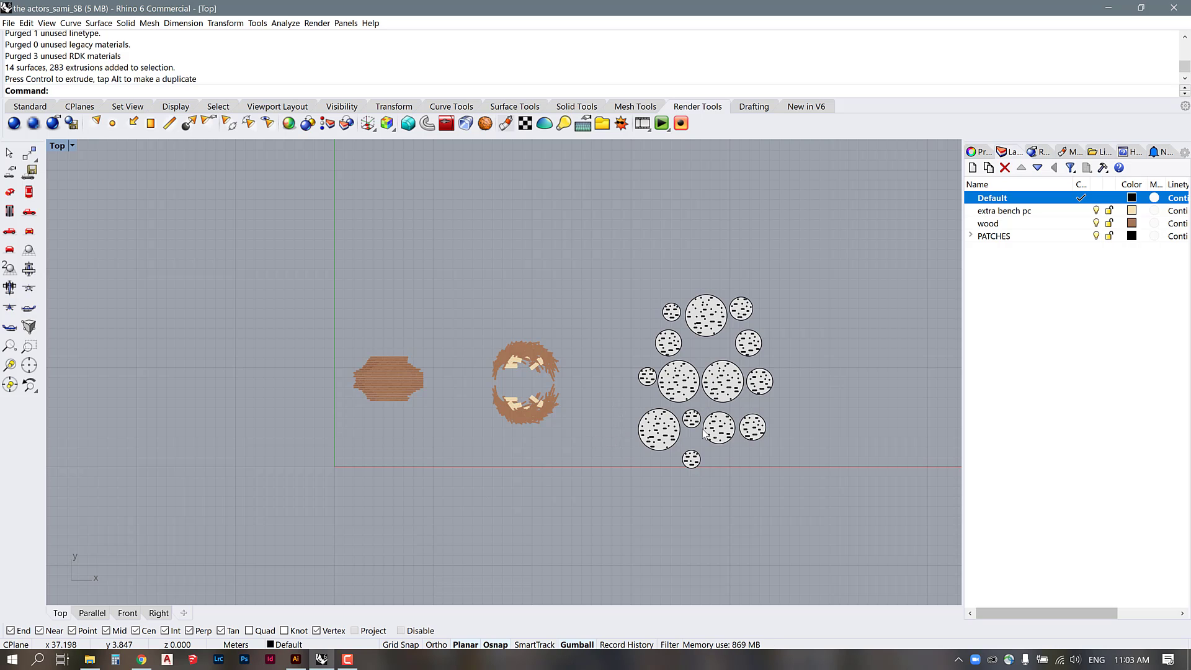
{"action": "scroll", "coordinate": [690, 420], "scroll_direction": "up", "scroll_amount": 2}
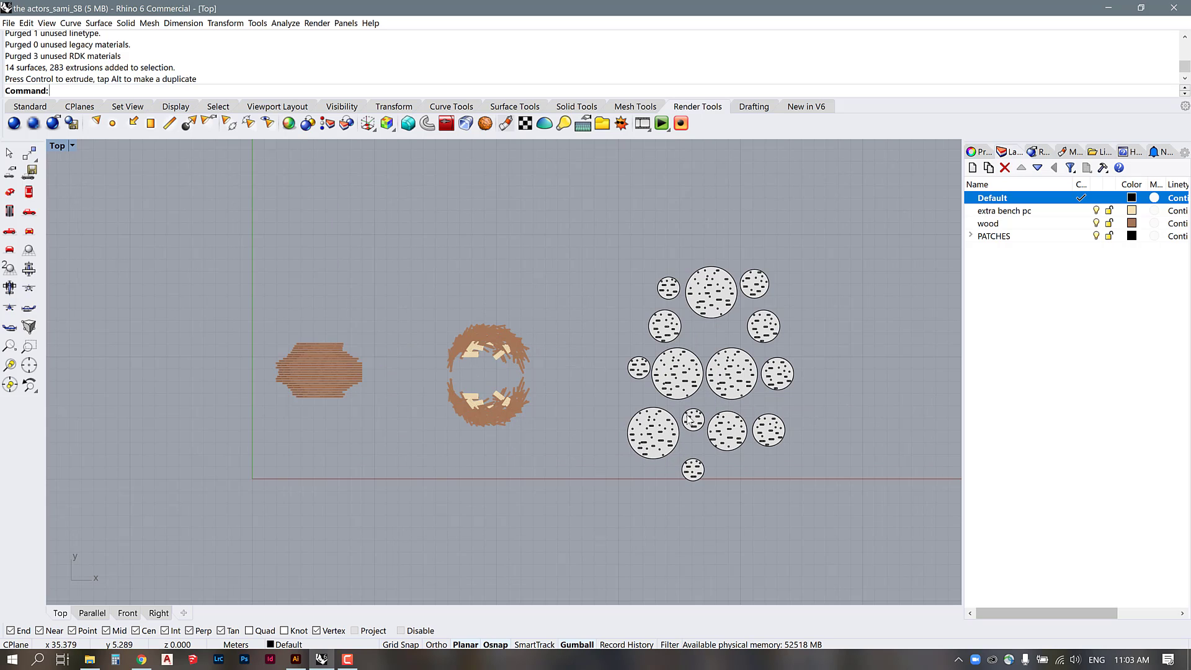
{"action": "scroll", "coordinate": [687, 423], "scroll_direction": "down", "scroll_amount": 2}
{"action": "scroll", "coordinate": [627, 451], "scroll_direction": "up", "scroll_amount": 2}
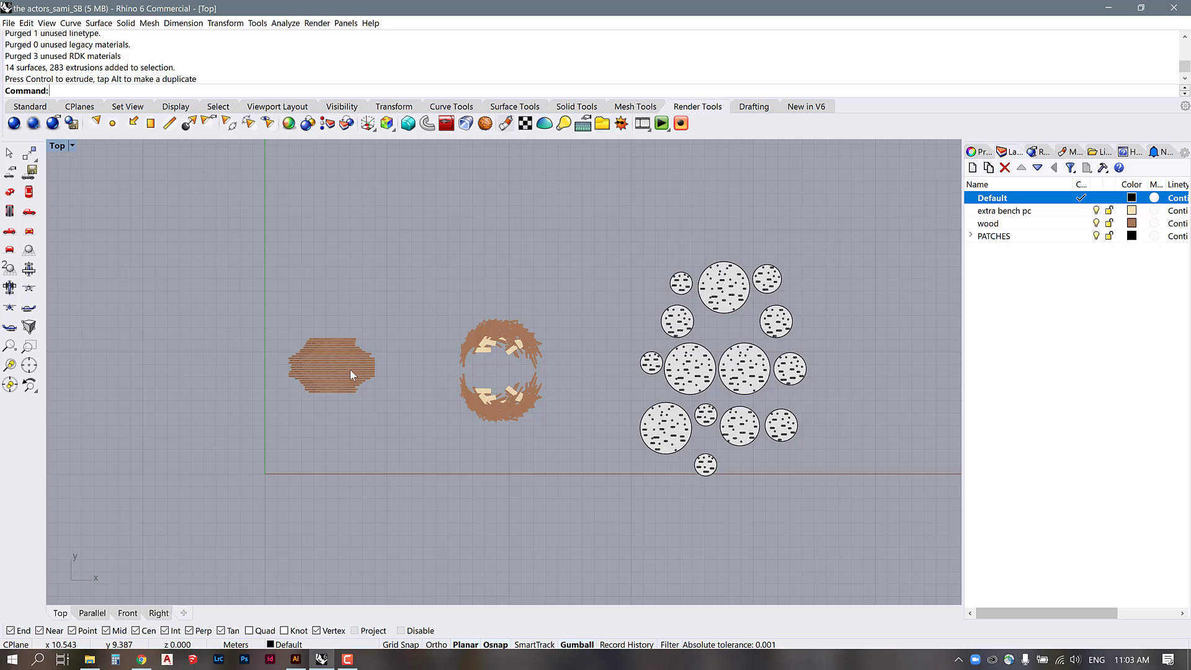
{"action": "scroll", "coordinate": [347, 368], "scroll_direction": "up", "scroll_amount": 4}
{"action": "scroll", "coordinate": [214, 375], "scroll_direction": "down", "scroll_amount": 4}
{"action": "scroll", "coordinate": [218, 376], "scroll_direction": "up", "scroll_amount": 4}
{"action": "scroll", "coordinate": [218, 375], "scroll_direction": "down", "scroll_amount": 3}
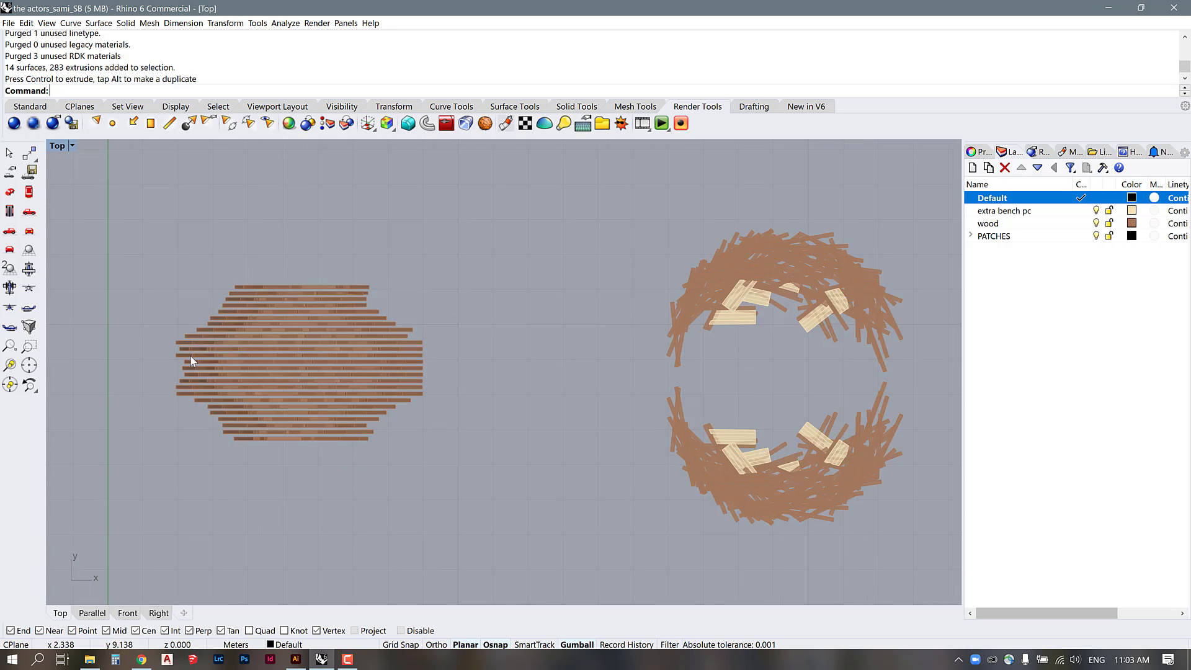
{"action": "right_click_drag", "start_coordinate": [848, 363], "coordinate": [556, 362]}
{"action": "scroll", "coordinate": [329, 369], "scroll_direction": "up", "scroll_amount": 2}
{"action": "scroll", "coordinate": [332, 368], "scroll_direction": "down", "scroll_amount": 3}
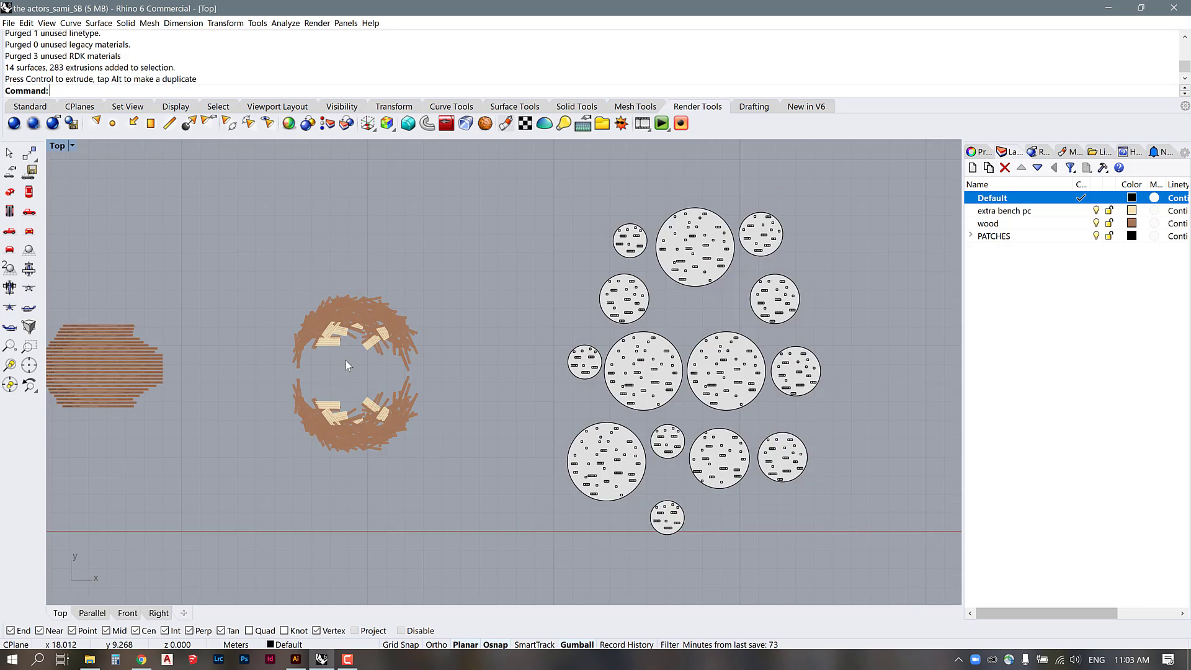
{"action": "right_click_drag", "start_coordinate": [730, 335], "coordinate": [626, 335]}
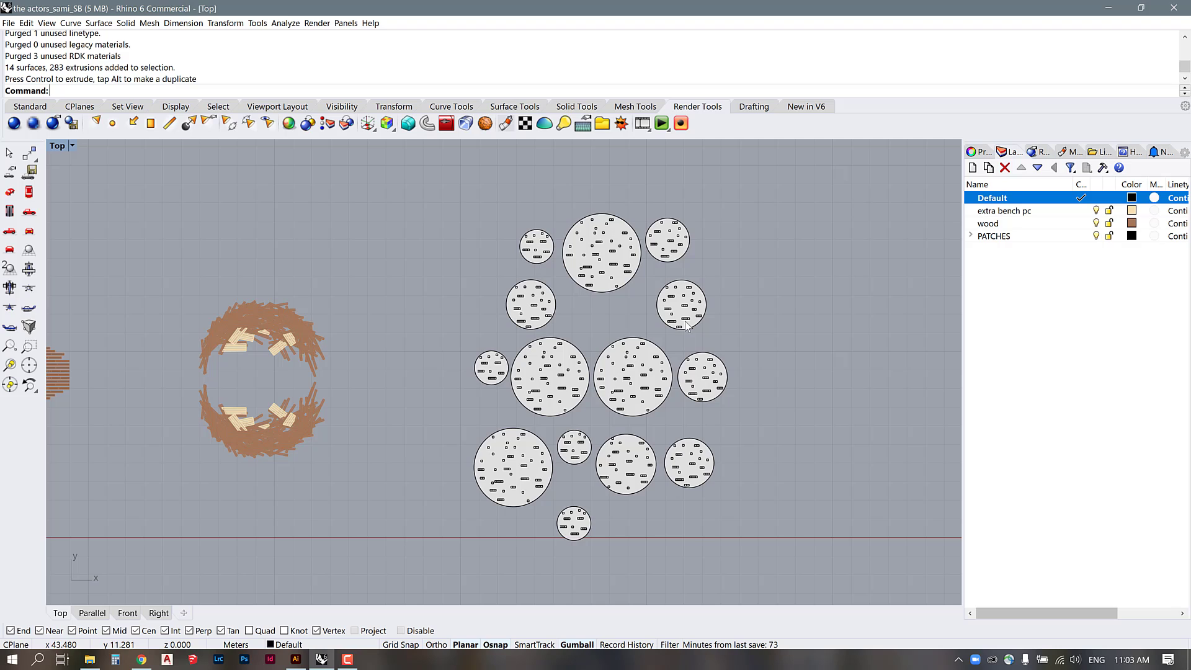
Step: Inspect the model from above in the maximized Parallel view, then return to the maximized Top view
{"action": "double_click", "coordinate": [62, 146]}
{"action": "double_click", "coordinate": [527, 147]}
{"action": "scroll", "coordinate": [626, 310], "scroll_direction": "down", "scroll_amount": 5}
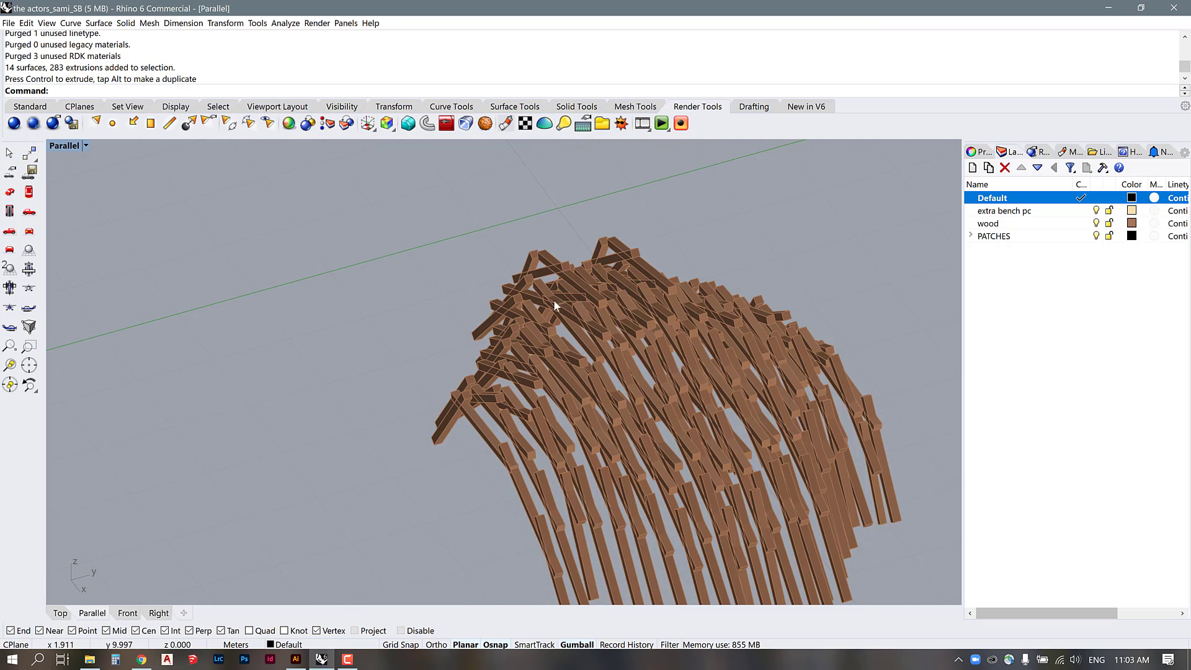
{"action": "right_click_drag", "start_coordinate": [537, 373], "coordinate": [644, 383]}
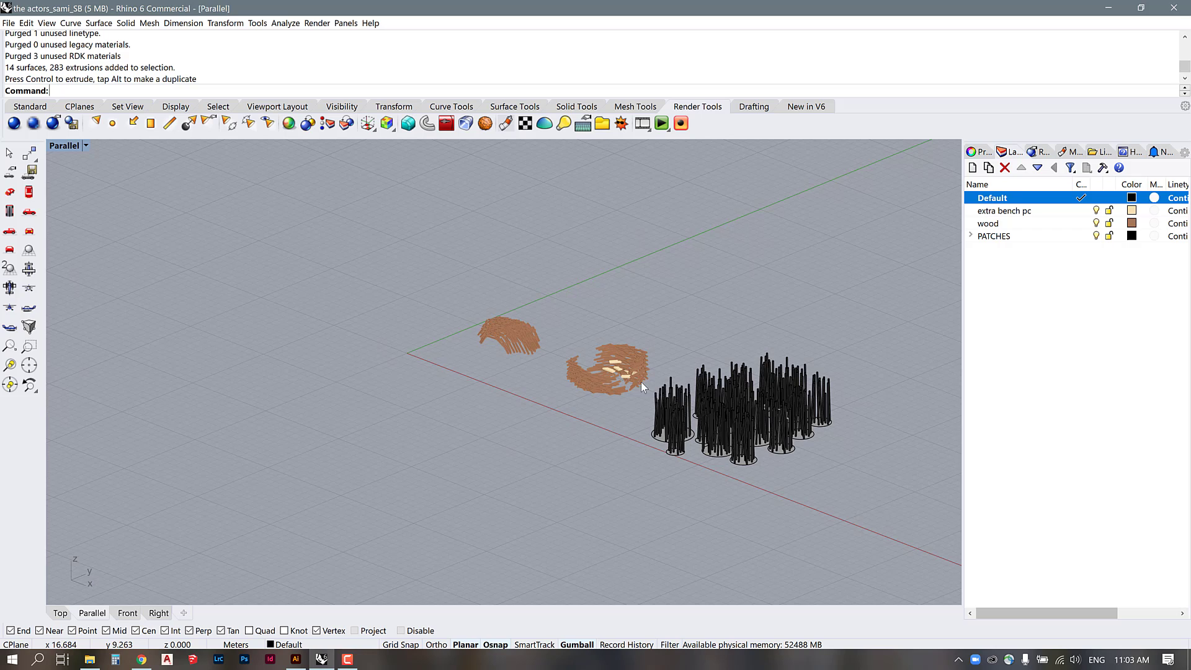
{"action": "scroll", "coordinate": [768, 442], "scroll_direction": "up", "scroll_amount": 3}
{"action": "scroll", "coordinate": [769, 442], "scroll_direction": "up", "scroll_amount": 2}
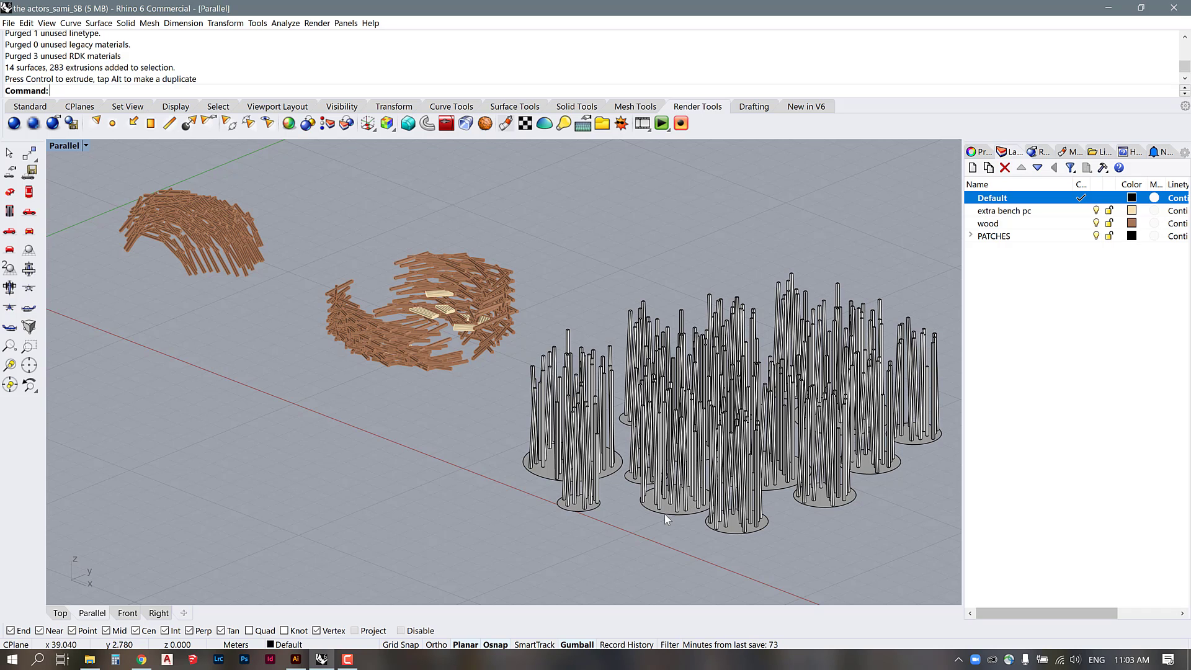
{"action": "right_click_drag", "start_coordinate": [375, 368], "coordinate": [446, 373]}
{"action": "double_click", "coordinate": [64, 146]}
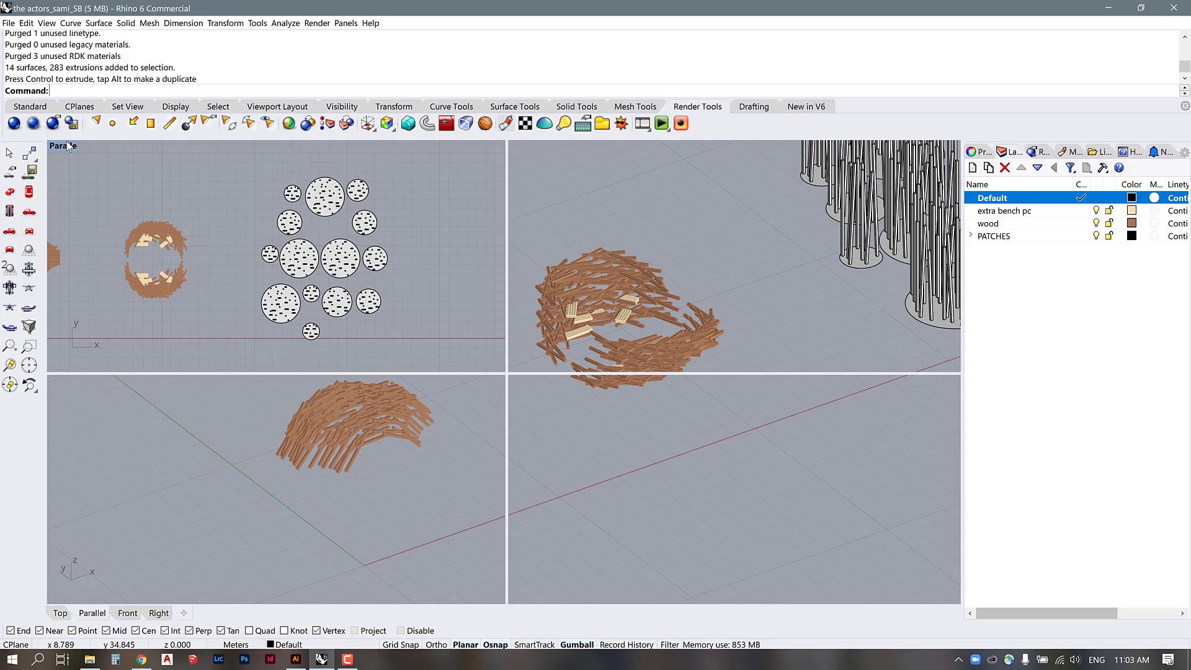
{"action": "double_click", "coordinate": [57, 145]}
Step: Window-select the left wooden piece and run Make2D
{"action": "scroll", "coordinate": [515, 321], "scroll_direction": "down", "scroll_amount": 5}
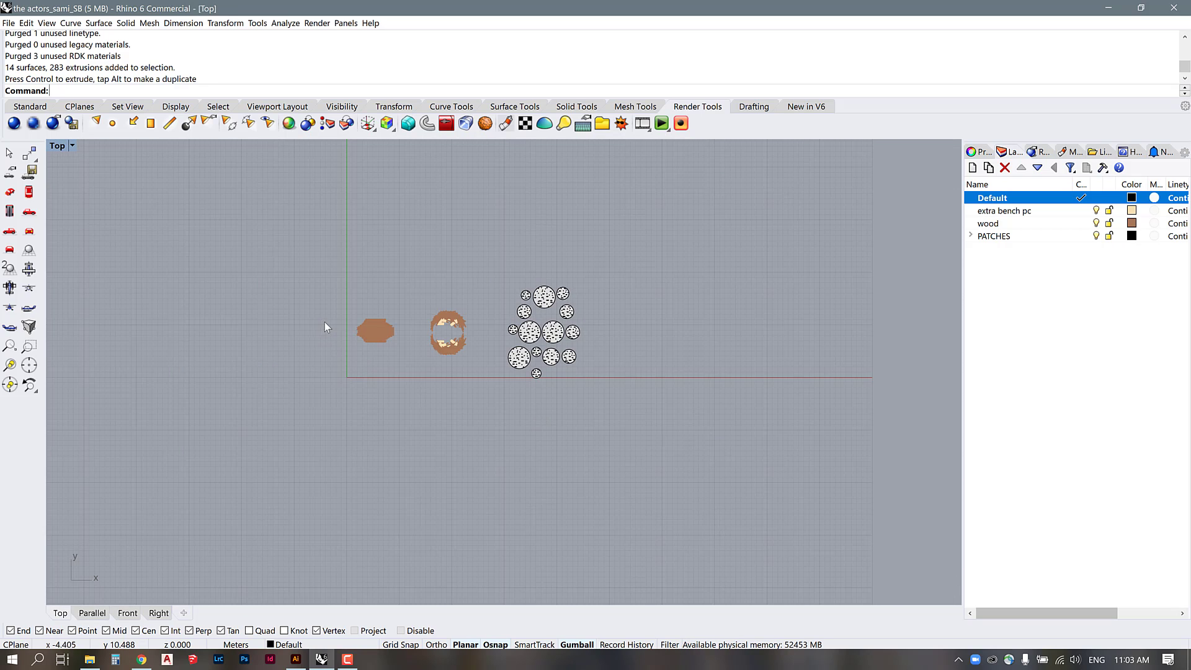
{"action": "left_click_drag", "start_coordinate": [326, 300], "coordinate": [422, 371]}
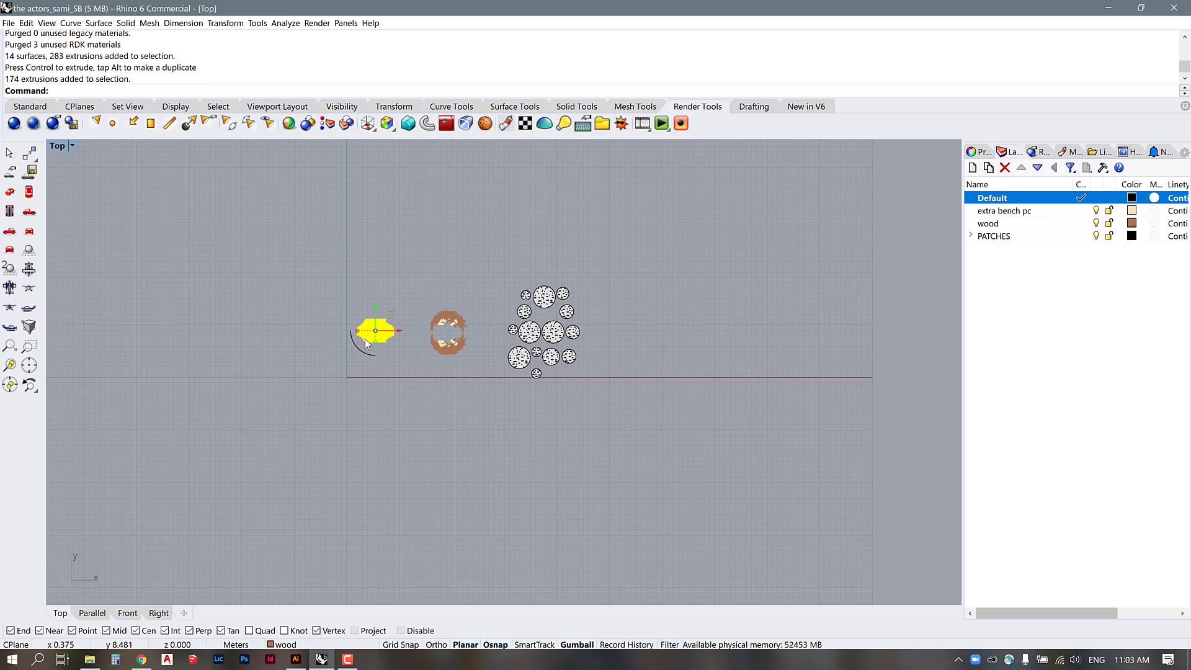
{"action": "scroll", "coordinate": [372, 326], "scroll_direction": "up", "scroll_amount": 10}
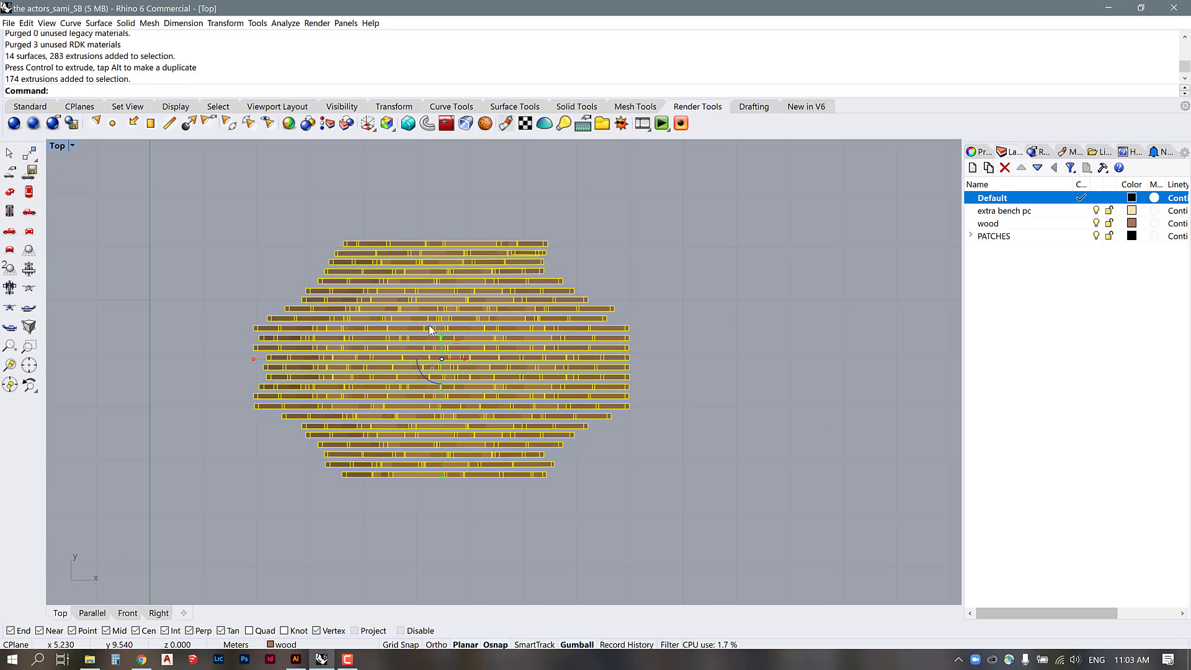
{"action": "type", "text": "Make2D"}
{"action": "key", "text": "Return"}
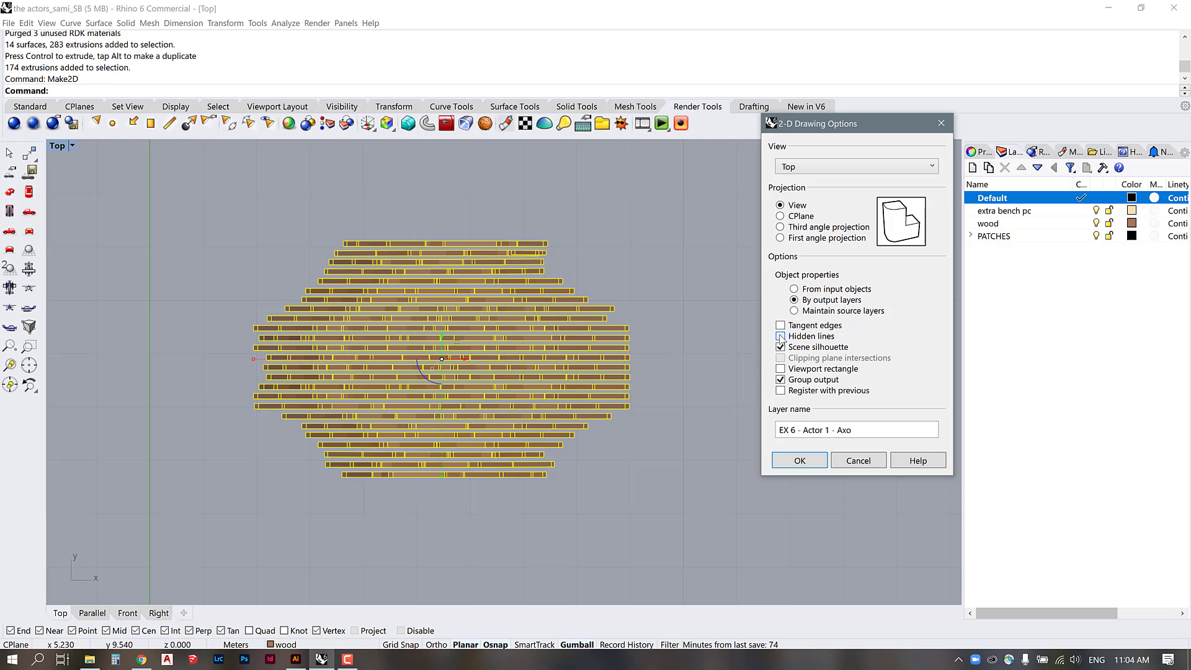
Step: Leave tangent edges and hidden lines off, name the layer 'EX 6 - Actor 1 - Plan', and create the drawing
{"action": "left_click", "coordinate": [781, 325]}
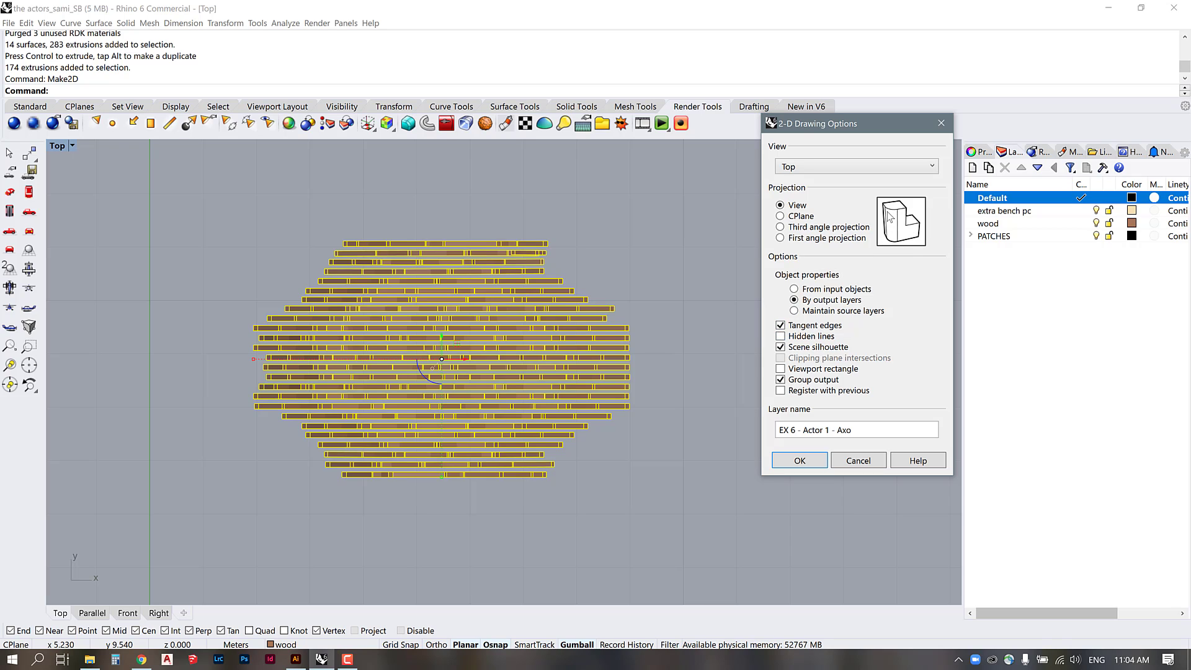
{"action": "left_click", "coordinate": [781, 325]}
{"action": "left_click", "coordinate": [781, 336]}
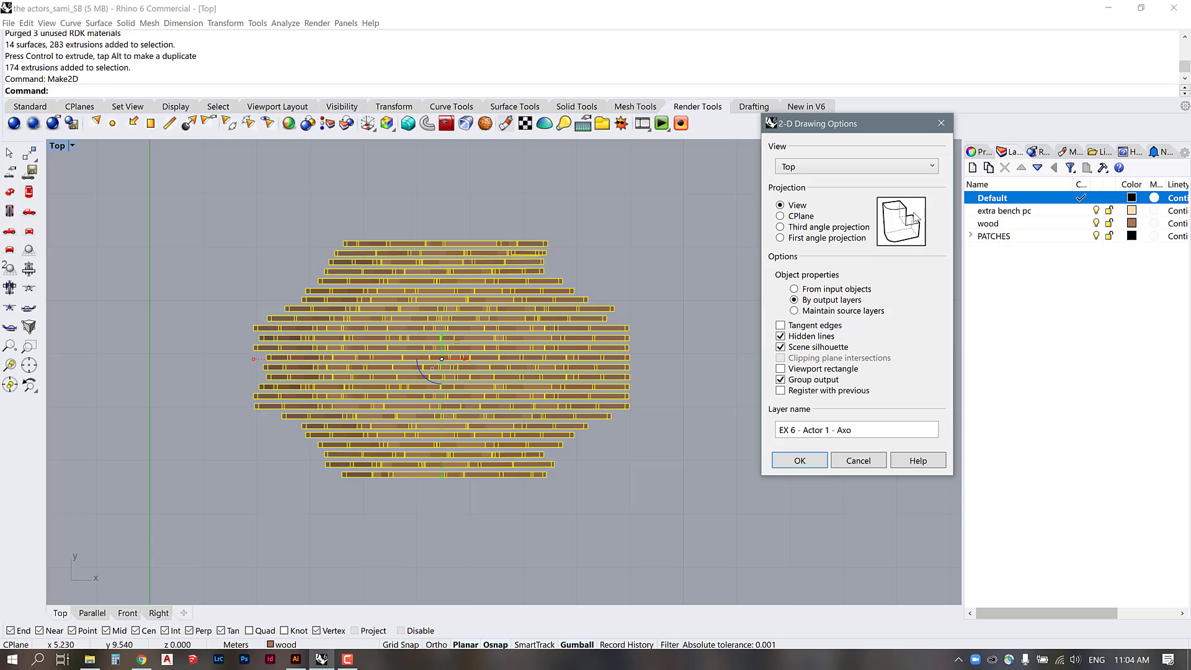
{"action": "left_click", "coordinate": [781, 337]}
{"action": "left_click", "coordinate": [826, 430]}
{"action": "double_click", "coordinate": [848, 430]}
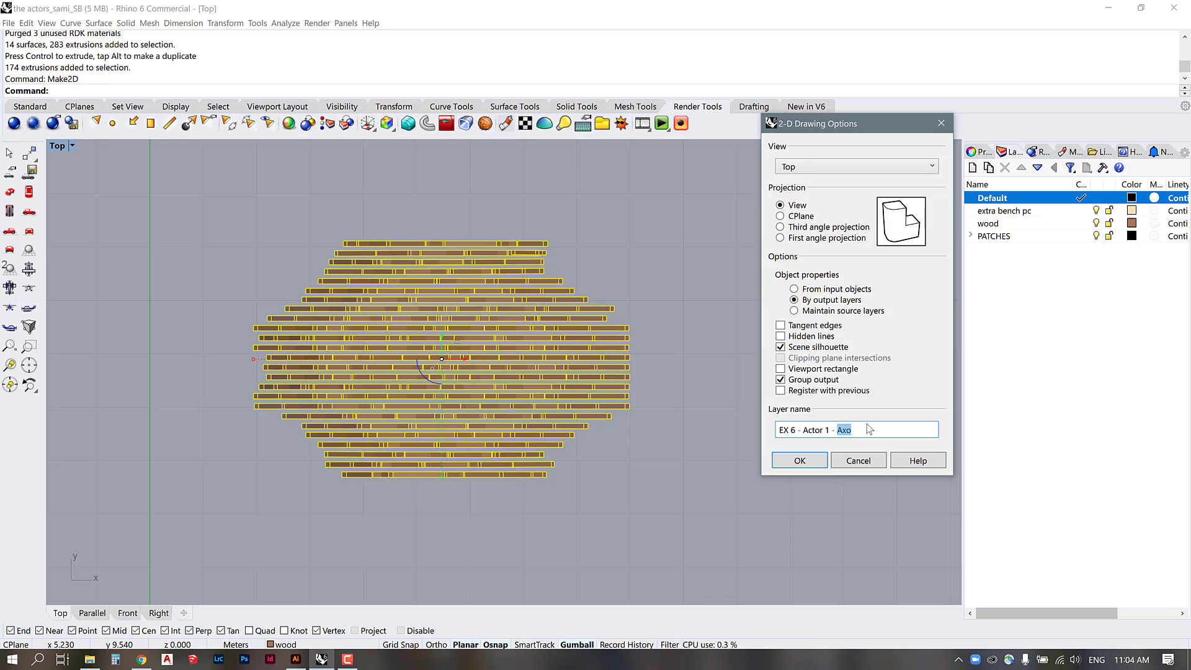
{"action": "type", "text": "Plan"}
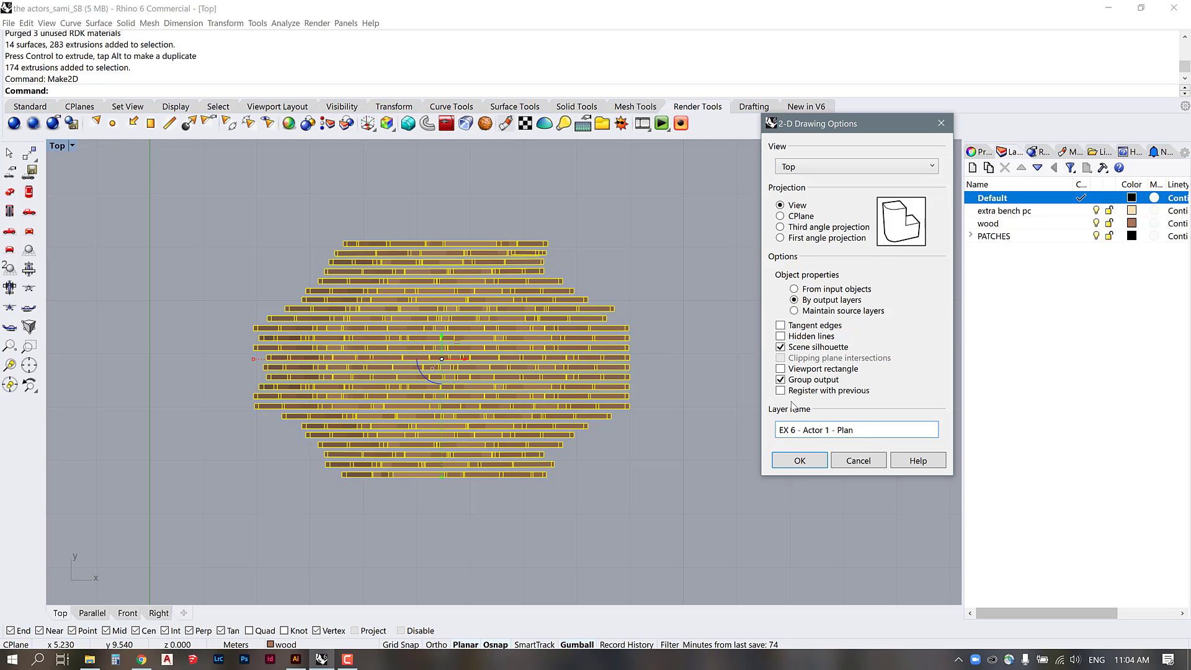
{"action": "left_click", "coordinate": [800, 461]}
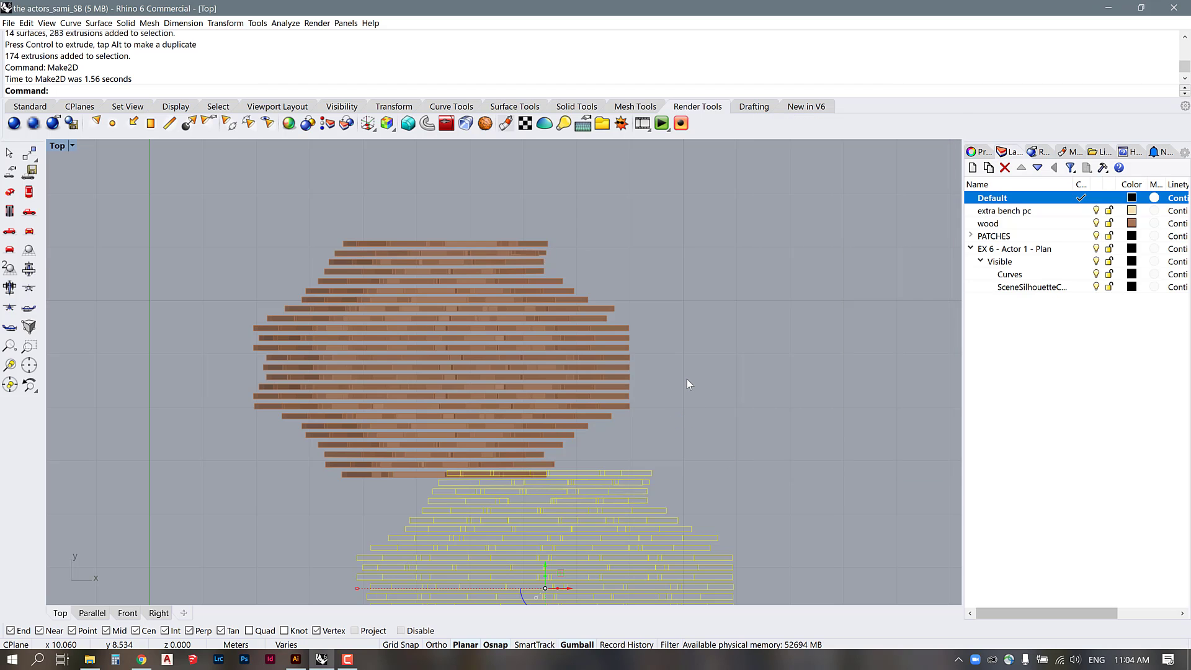
Step: Drag the Make2D plan drawing straight down below the x-axis, clear of the wooden model
{"action": "scroll", "coordinate": [551, 297], "scroll_direction": "down", "scroll_amount": 3}
{"action": "scroll", "coordinate": [546, 407], "scroll_direction": "up", "scroll_amount": 1}
{"action": "scroll", "coordinate": [546, 408], "scroll_direction": "up", "scroll_amount": 4}
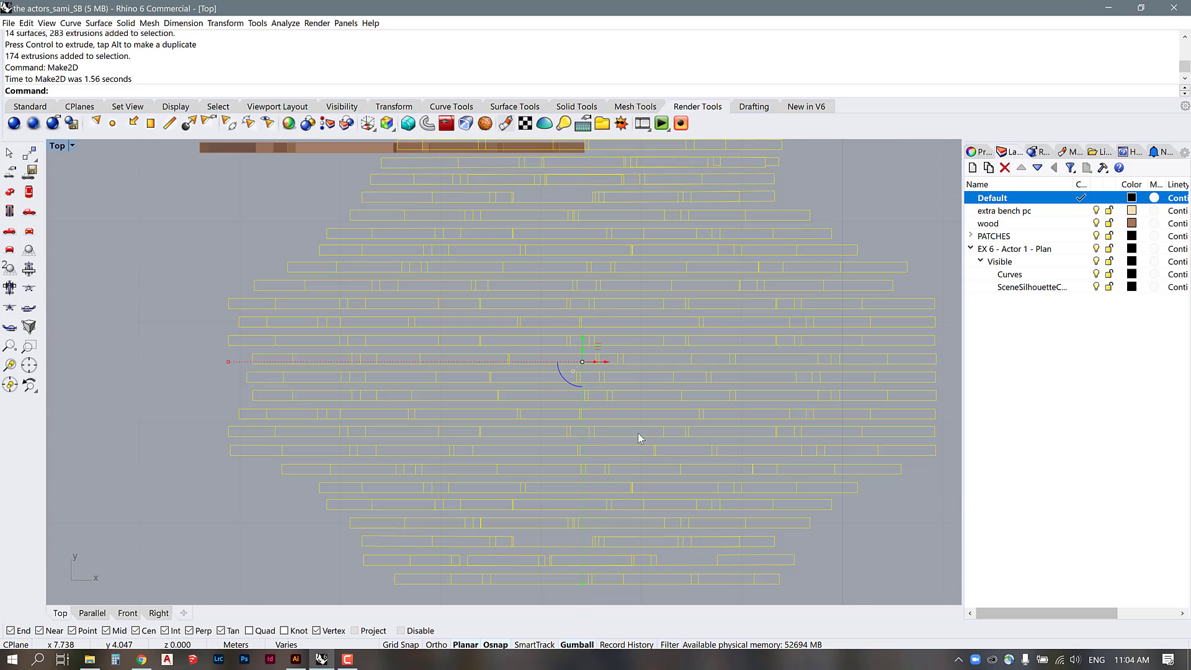
{"action": "scroll", "coordinate": [412, 420], "scroll_direction": "down", "scroll_amount": 3}
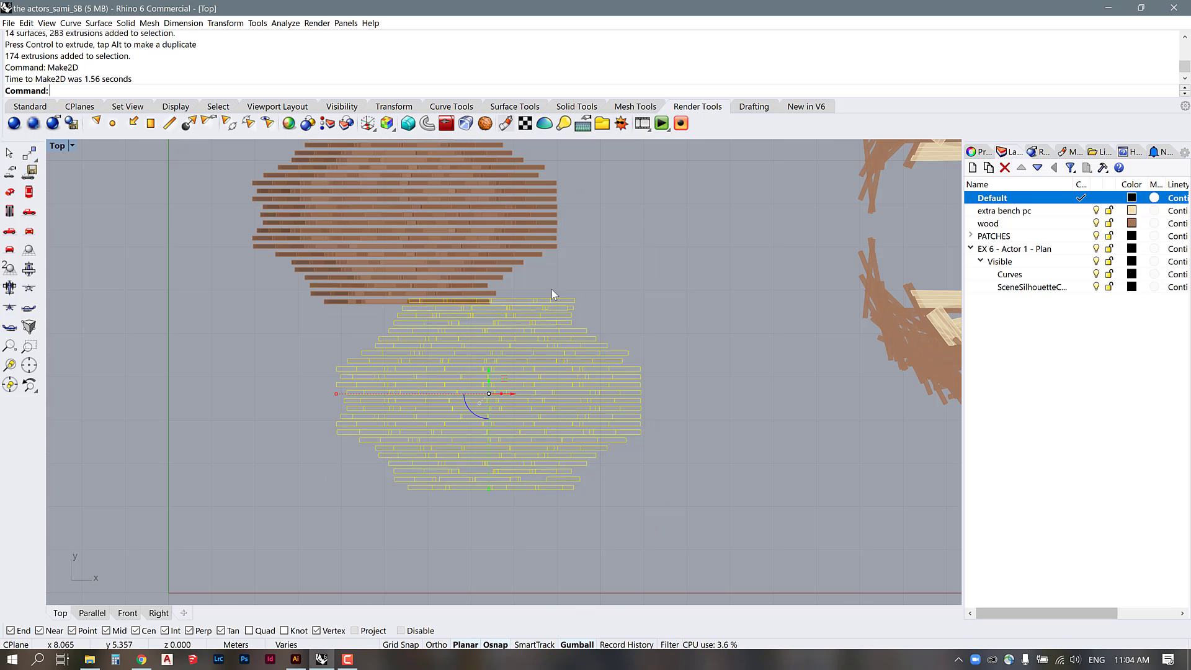
{"action": "scroll", "coordinate": [553, 289], "scroll_direction": "down", "scroll_amount": 3}
{"action": "mouse_move", "coordinate": [527, 304]}
{"action": "left_mouse_down"}
{"action": "mouse_move", "coordinate": [524, 441]}
{"action": "mouse_move", "coordinate": [538, 500]}
{"action": "left_mouse_up"}
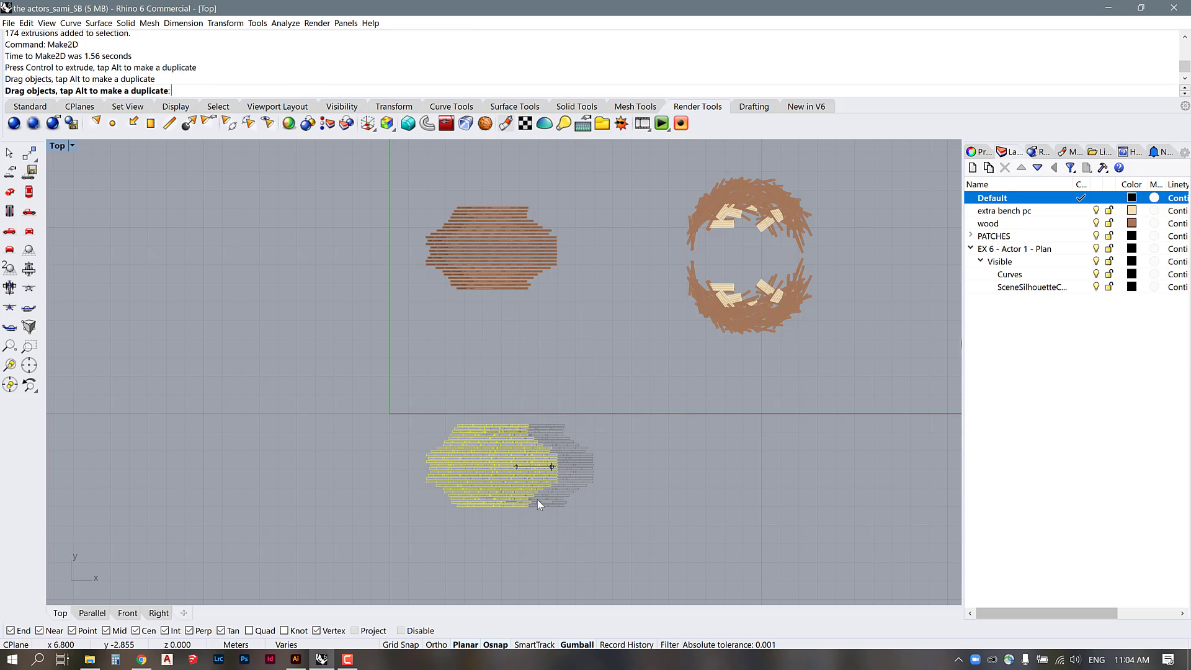
{"action": "key", "text": "Escape"}
Step: Zoom to check the moved drawing and select the Curves sublayer in the Layers panel
{"action": "scroll", "coordinate": [538, 541], "scroll_direction": "up", "scroll_amount": 5}
{"action": "scroll", "coordinate": [441, 371], "scroll_direction": "up", "scroll_amount": 2}
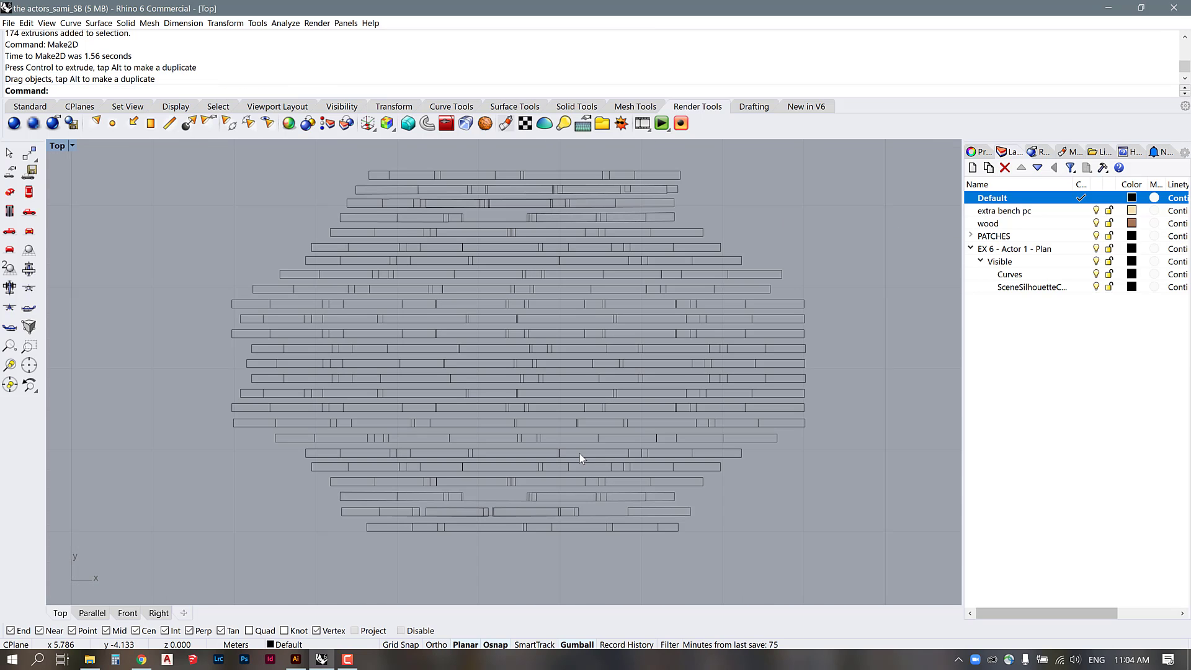
{"action": "scroll", "coordinate": [488, 539], "scroll_direction": "up", "scroll_amount": 10}
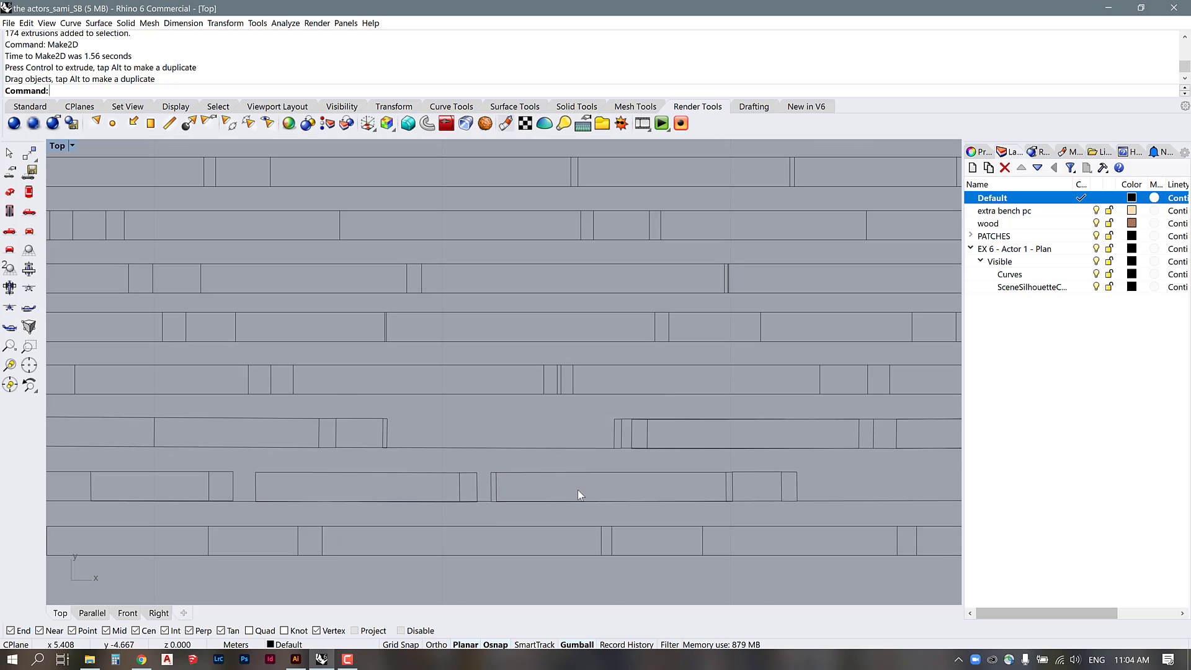
{"action": "scroll", "coordinate": [578, 490], "scroll_direction": "down", "scroll_amount": 10}
{"action": "scroll", "coordinate": [546, 273], "scroll_direction": "down", "scroll_amount": 2}
{"action": "scroll", "coordinate": [602, 335], "scroll_direction": "up", "scroll_amount": 6}
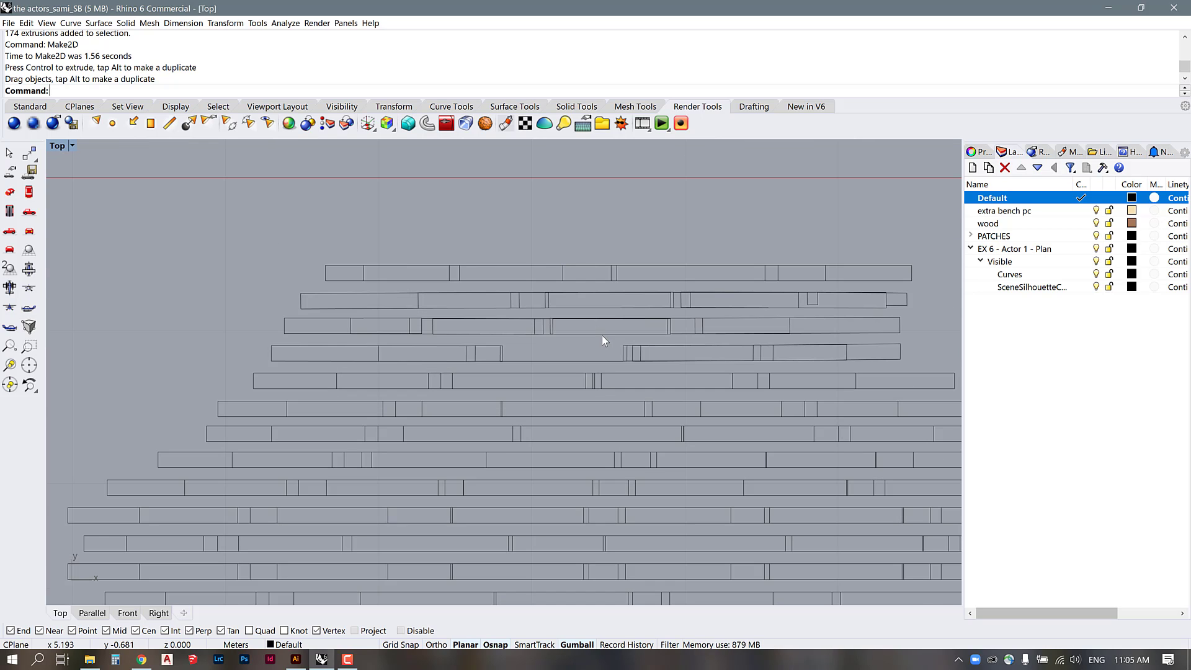
{"action": "scroll", "coordinate": [505, 352], "scroll_direction": "down", "scroll_amount": 4}
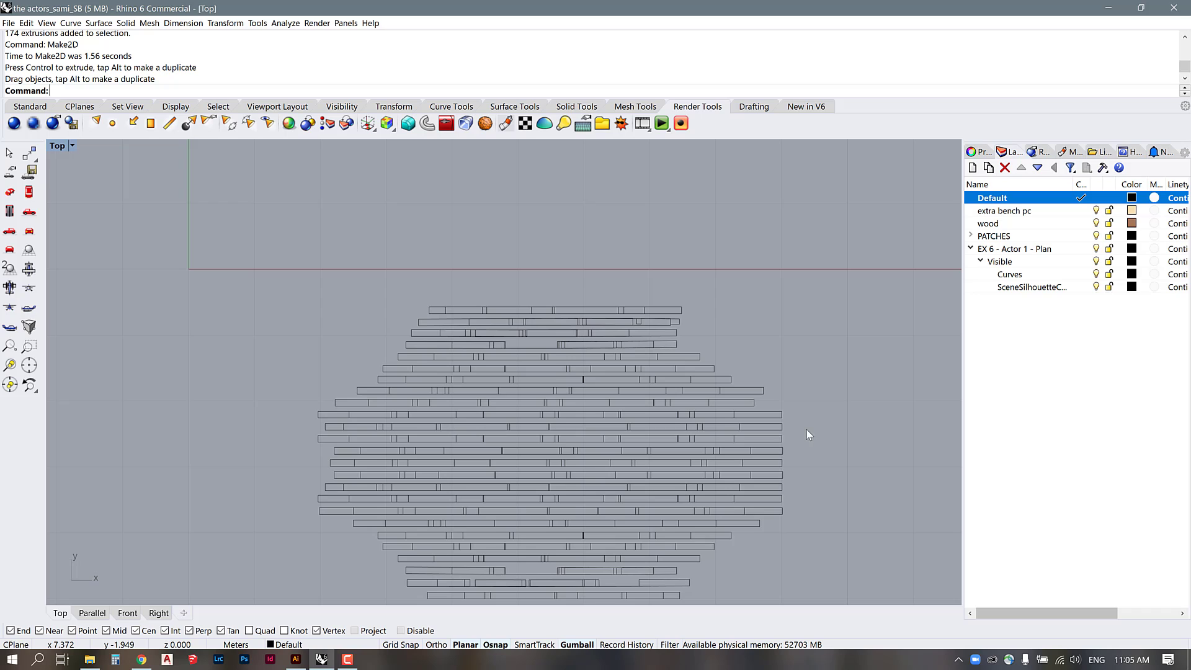
{"action": "left_click", "coordinate": [1035, 276]}
Step: Select the Curves layer's objects to review them, deselect, then pick the SceneSilhouetteCurves layer
{"action": "right_click", "coordinate": [1035, 277]}
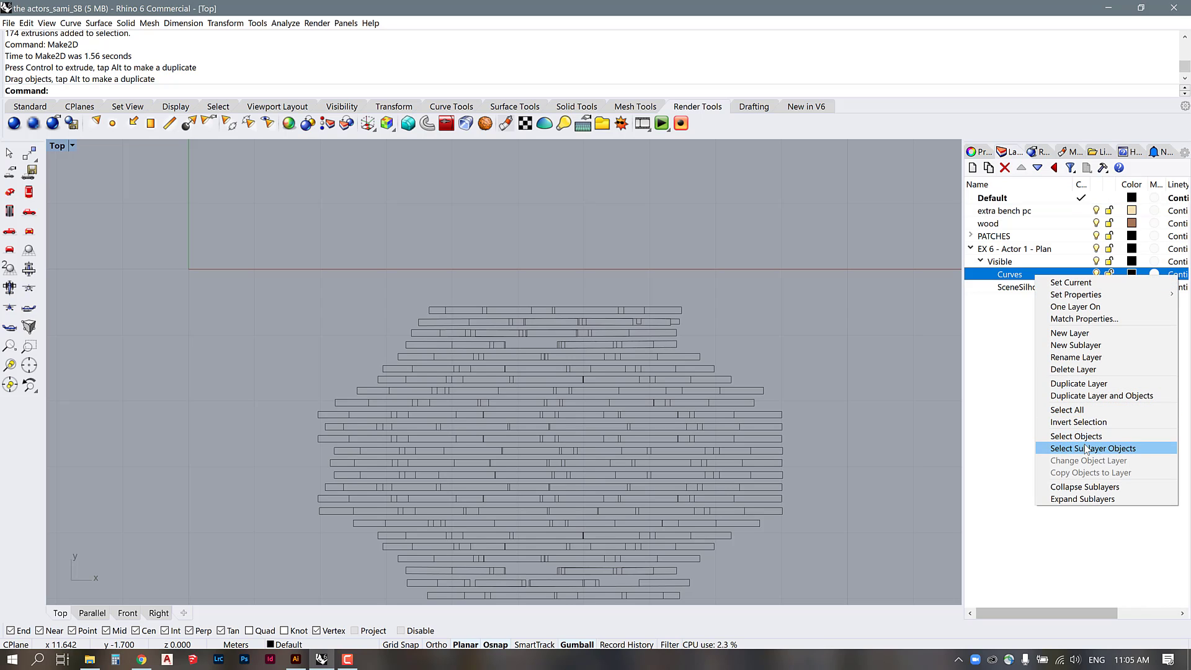
{"action": "left_click", "coordinate": [1067, 432]}
{"action": "scroll", "coordinate": [597, 273], "scroll_direction": "down", "scroll_amount": 2}
{"action": "scroll", "coordinate": [610, 392], "scroll_direction": "up", "scroll_amount": 2}
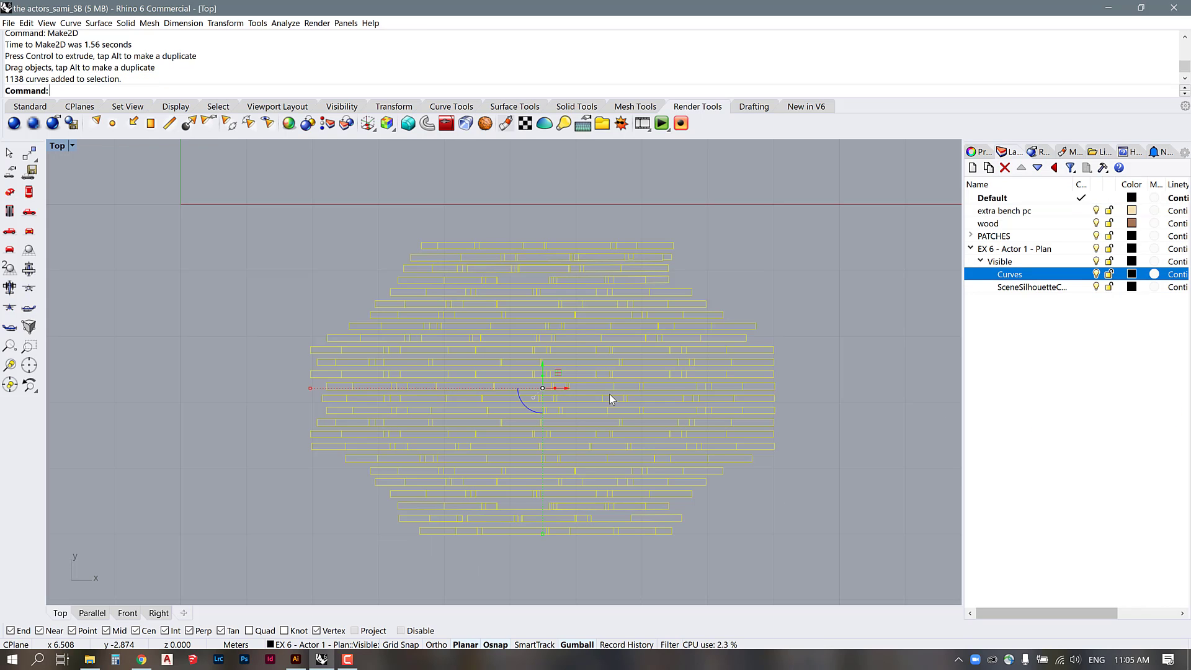
{"action": "left_click", "coordinate": [781, 367]}
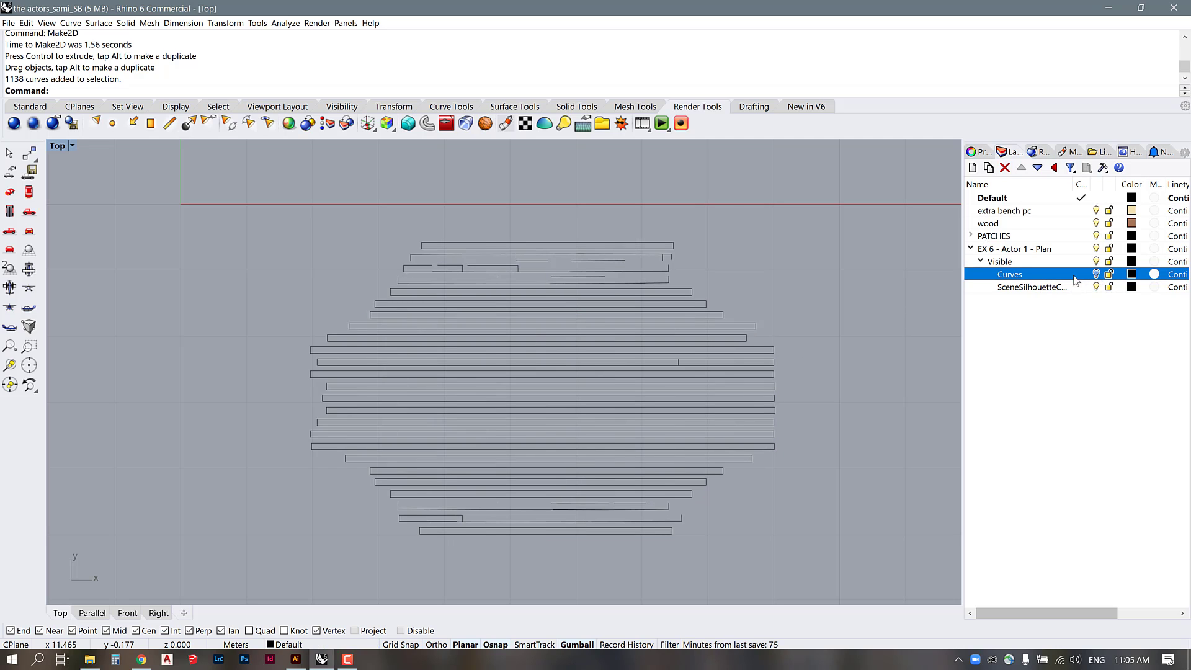
{"action": "left_click", "coordinate": [1054, 287]}
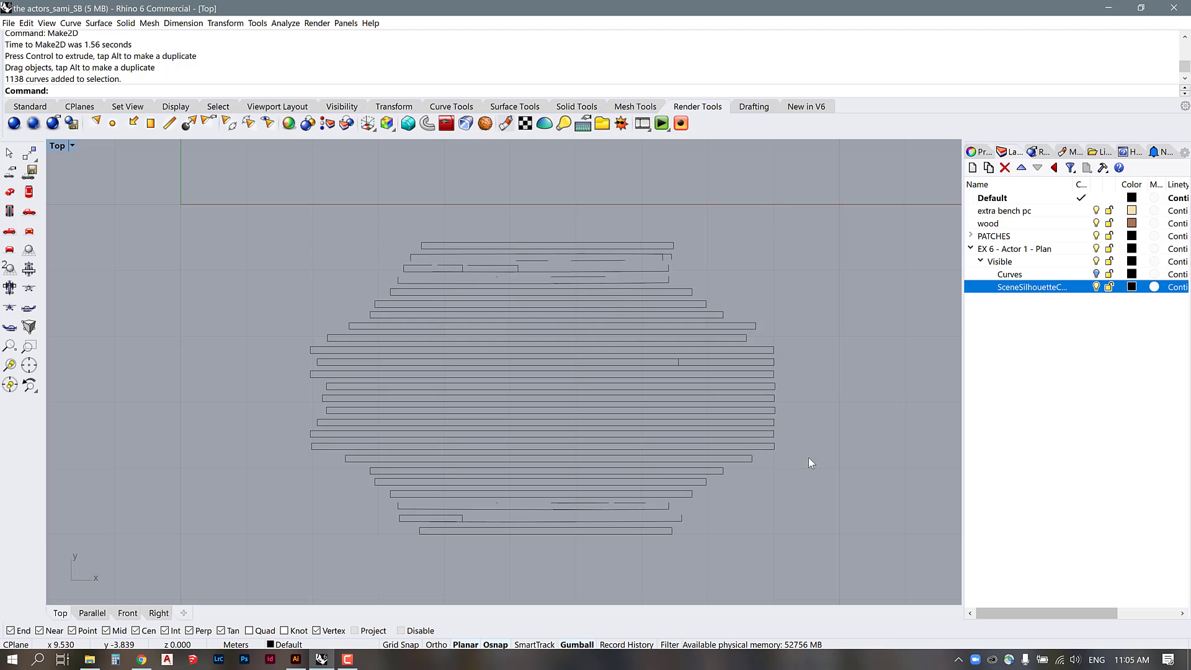
Step: Find the stray silhouette curve and delete it
{"action": "scroll", "coordinate": [633, 468], "scroll_direction": "down", "scroll_amount": 5}
{"action": "scroll", "coordinate": [609, 211], "scroll_direction": "up", "scroll_amount": 5}
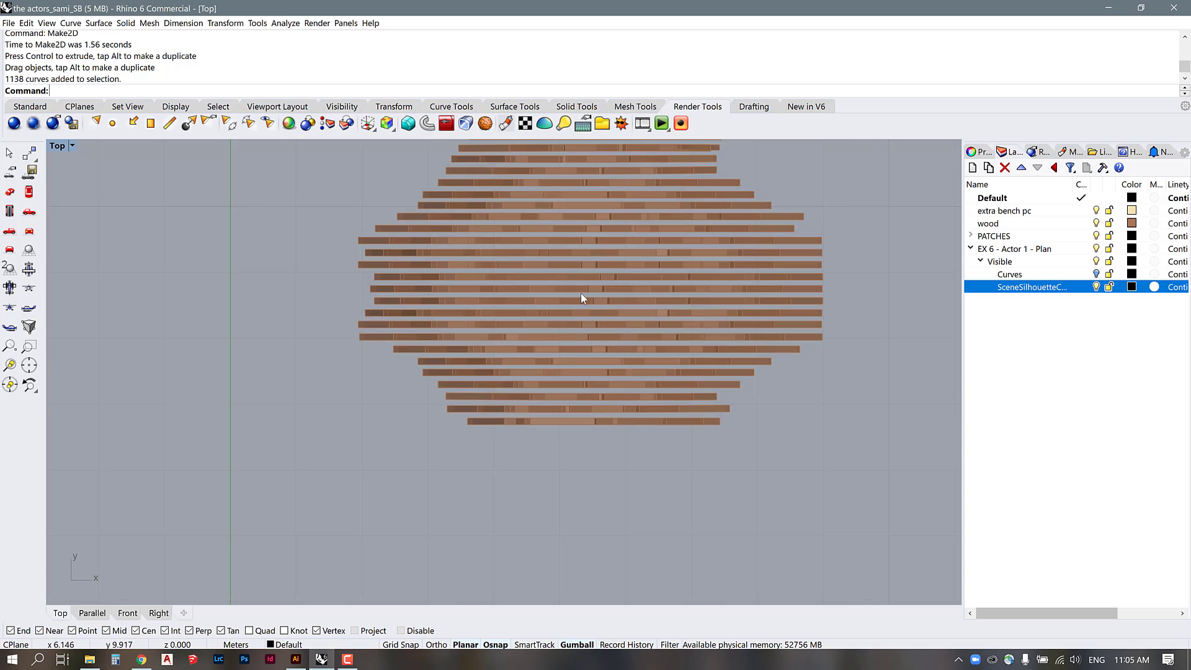
{"action": "scroll", "coordinate": [581, 293], "scroll_direction": "down", "scroll_amount": 2}
{"action": "scroll", "coordinate": [579, 209], "scroll_direction": "up", "scroll_amount": 4}
{"action": "scroll", "coordinate": [552, 187], "scroll_direction": "down", "scroll_amount": 3}
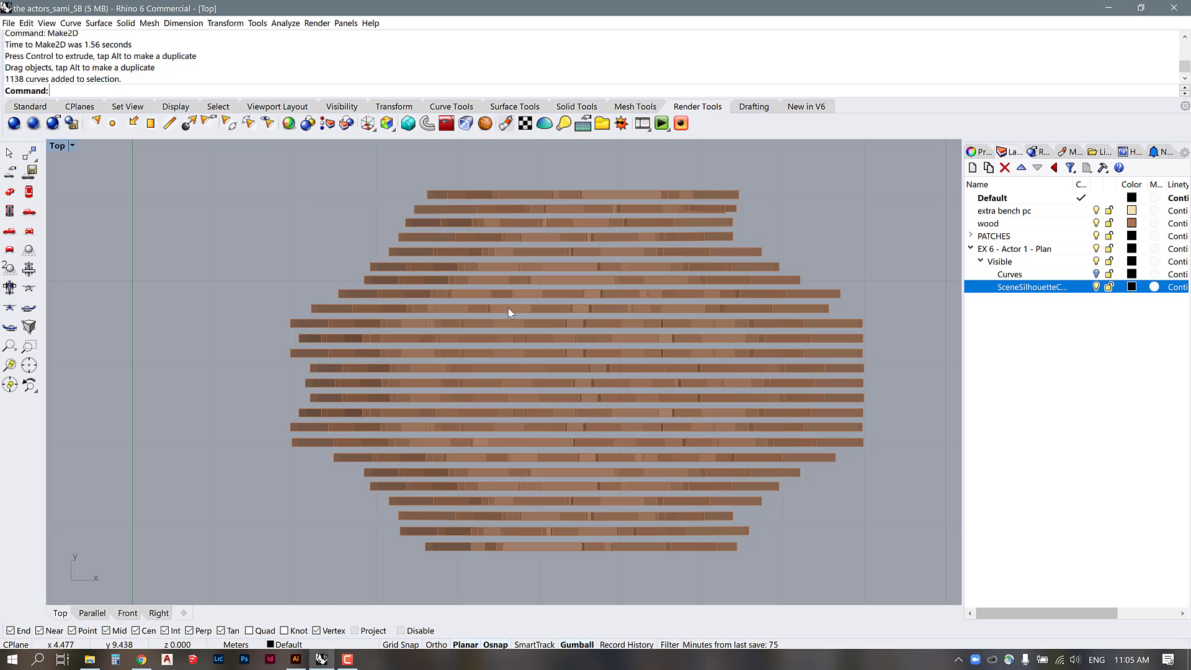
{"action": "scroll", "coordinate": [550, 214], "scroll_direction": "down", "scroll_amount": 5}
{"action": "scroll", "coordinate": [564, 430], "scroll_direction": "up", "scroll_amount": 5}
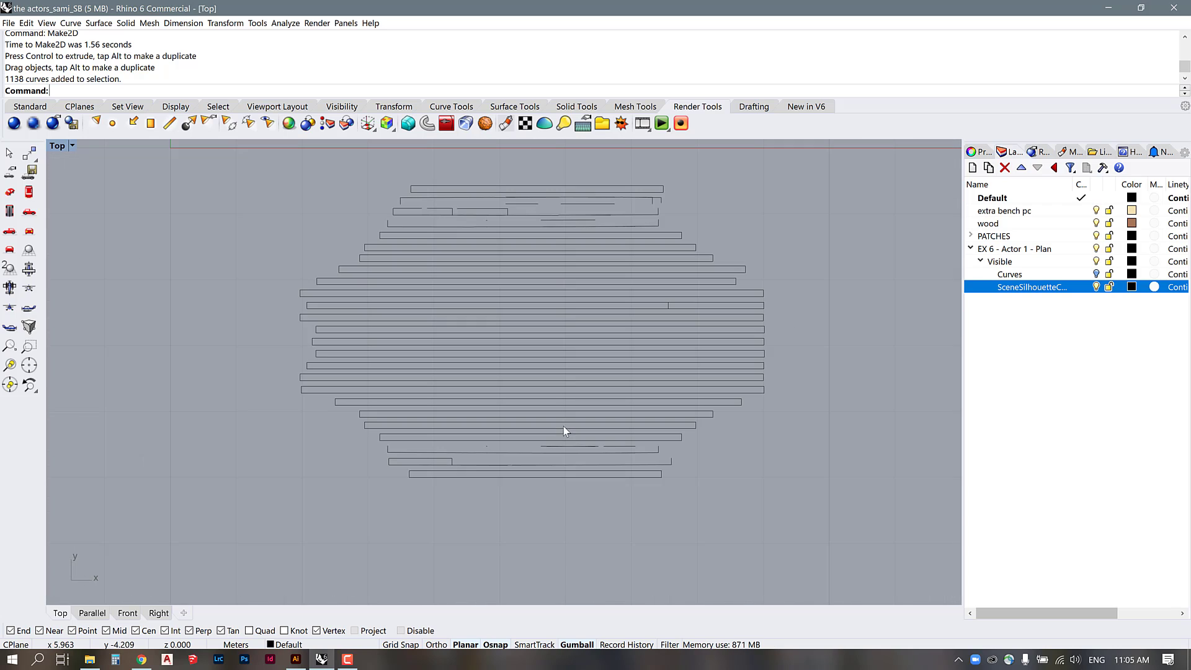
{"action": "scroll", "coordinate": [521, 441], "scroll_direction": "down", "scroll_amount": 1}
{"action": "scroll", "coordinate": [479, 397], "scroll_direction": "up", "scroll_amount": 1}
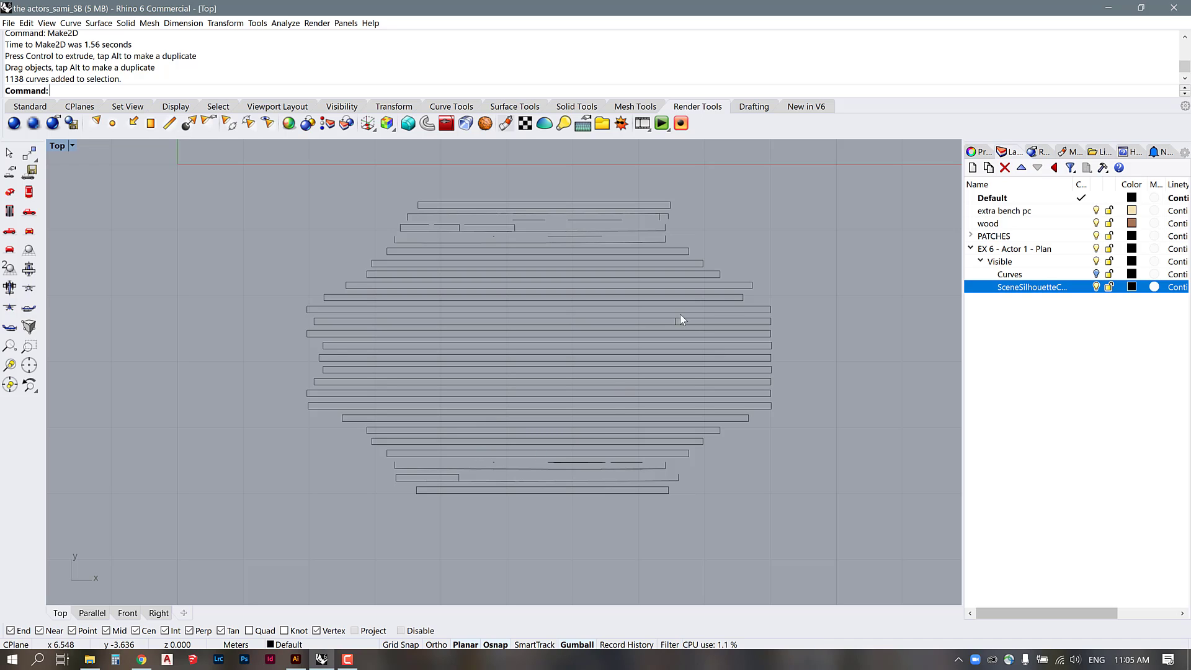
{"action": "scroll", "coordinate": [676, 323], "scroll_direction": "up", "scroll_amount": 4}
{"action": "left_click", "coordinate": [667, 322]}
{"action": "scroll", "coordinate": [700, 338], "scroll_direction": "down", "scroll_amount": 4}
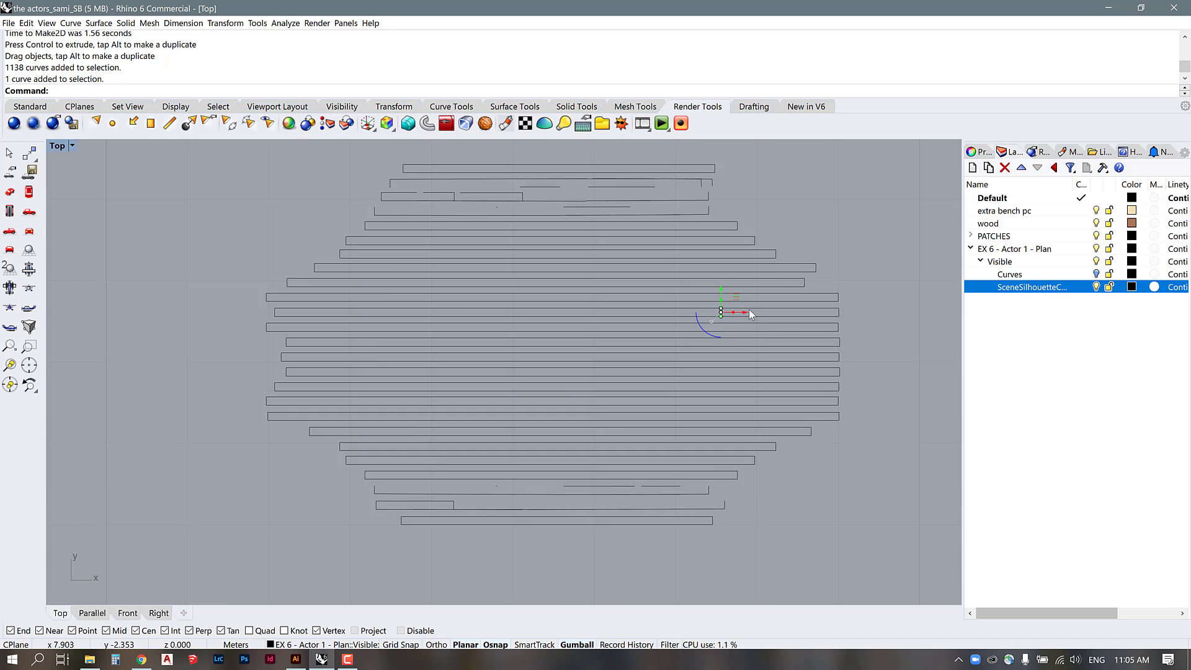
{"action": "key", "text": "Delete"}
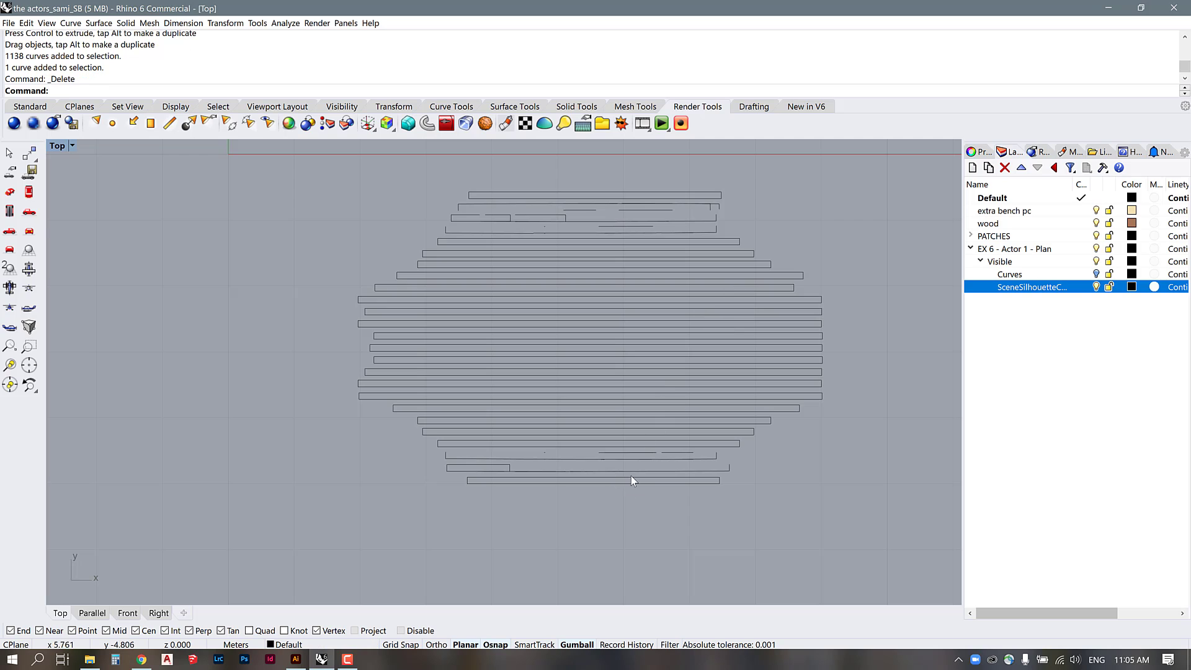
{"action": "scroll", "coordinate": [631, 476], "scroll_direction": "up", "scroll_amount": 4}
{"action": "scroll", "coordinate": [587, 516], "scroll_direction": "down", "scroll_amount": 6}
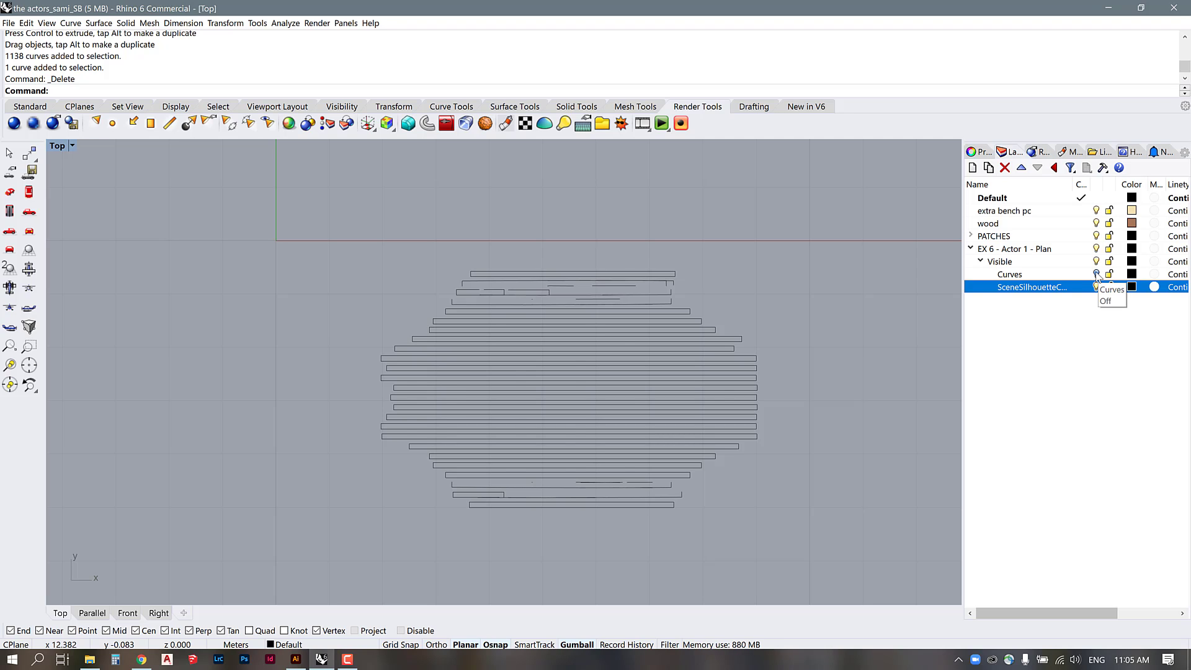
Step: Toggle the Curves layer's visibility to compare, leaving it hidden
{"action": "left_click", "coordinate": [1097, 275]}
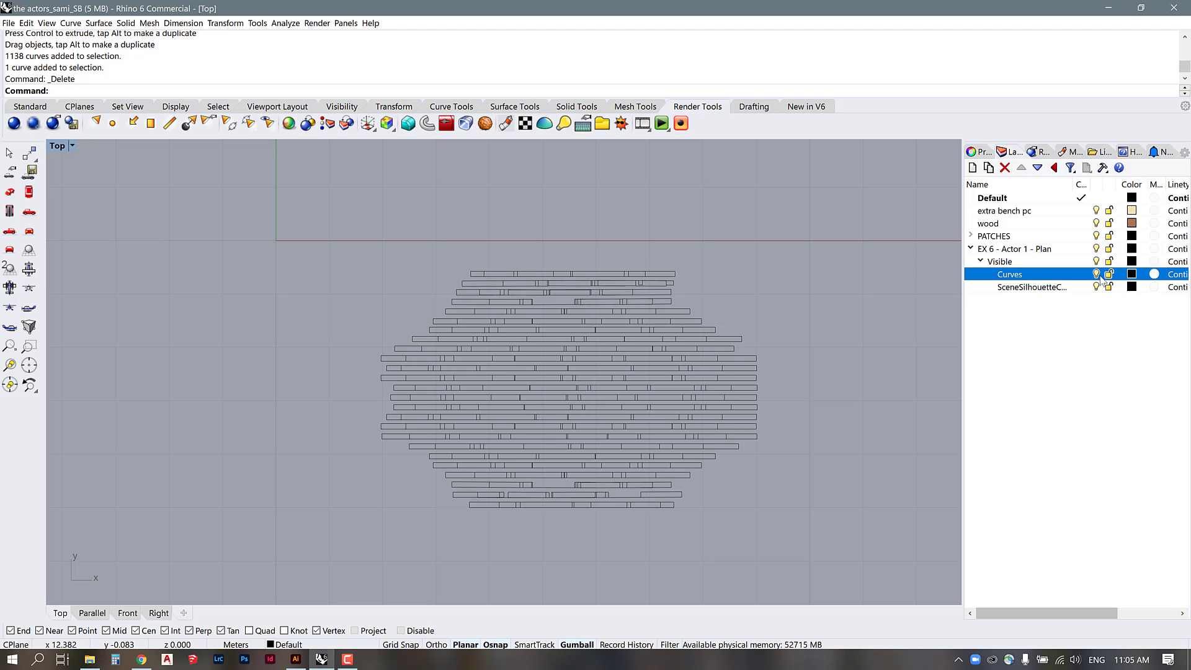
{"action": "left_click", "coordinate": [1097, 274]}
{"action": "left_click", "coordinate": [1097, 274]}
{"action": "scroll", "coordinate": [602, 308], "scroll_direction": "up", "scroll_amount": 5}
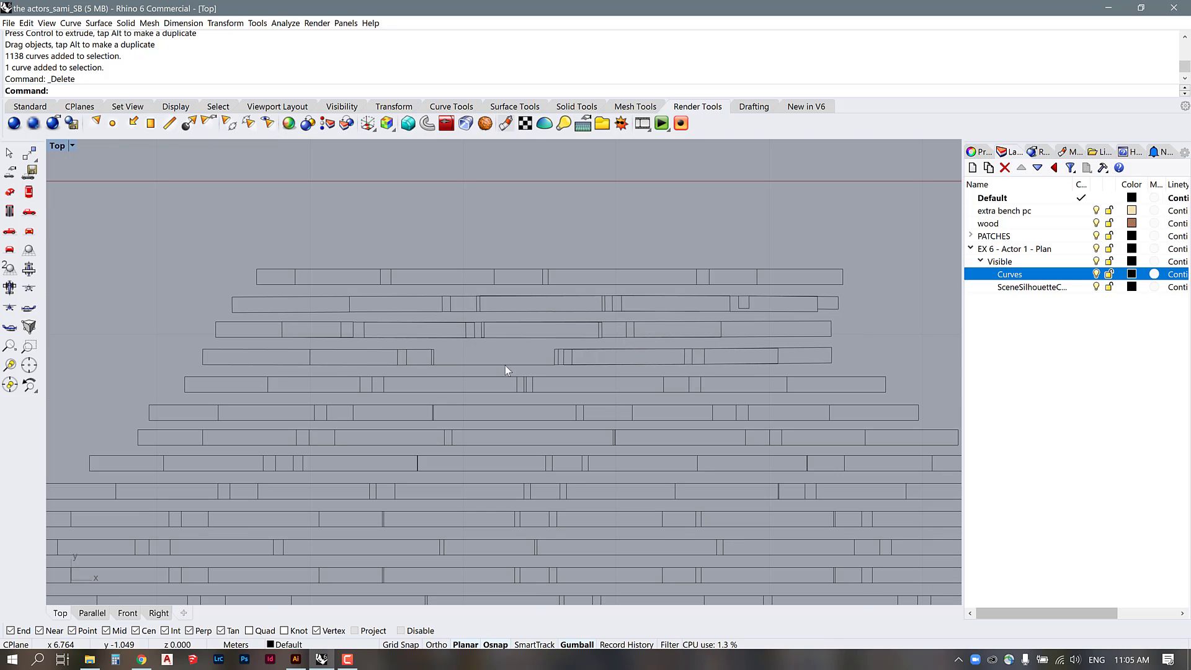
{"action": "left_click", "coordinate": [1097, 274]}
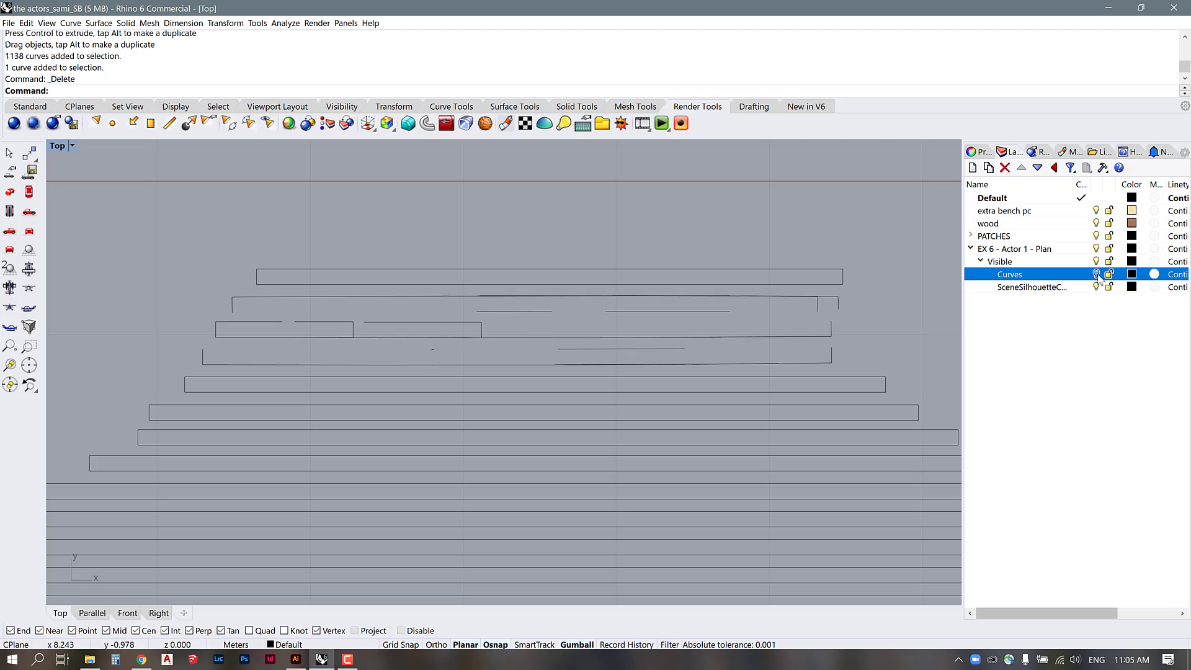
Step: Make SceneSilhouetteCurves current and draw rectangles over the two broken top slat outlines
{"action": "left_click", "coordinate": [1081, 287]}
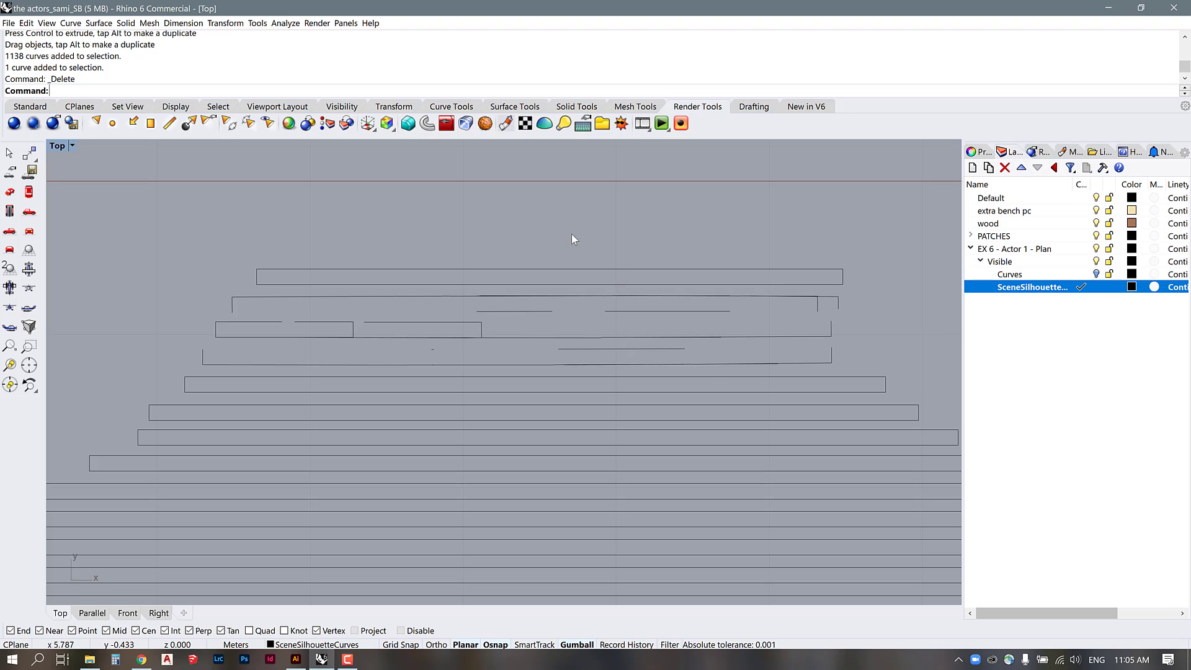
{"action": "type", "text": "REC"}
{"action": "key", "text": "Return"}
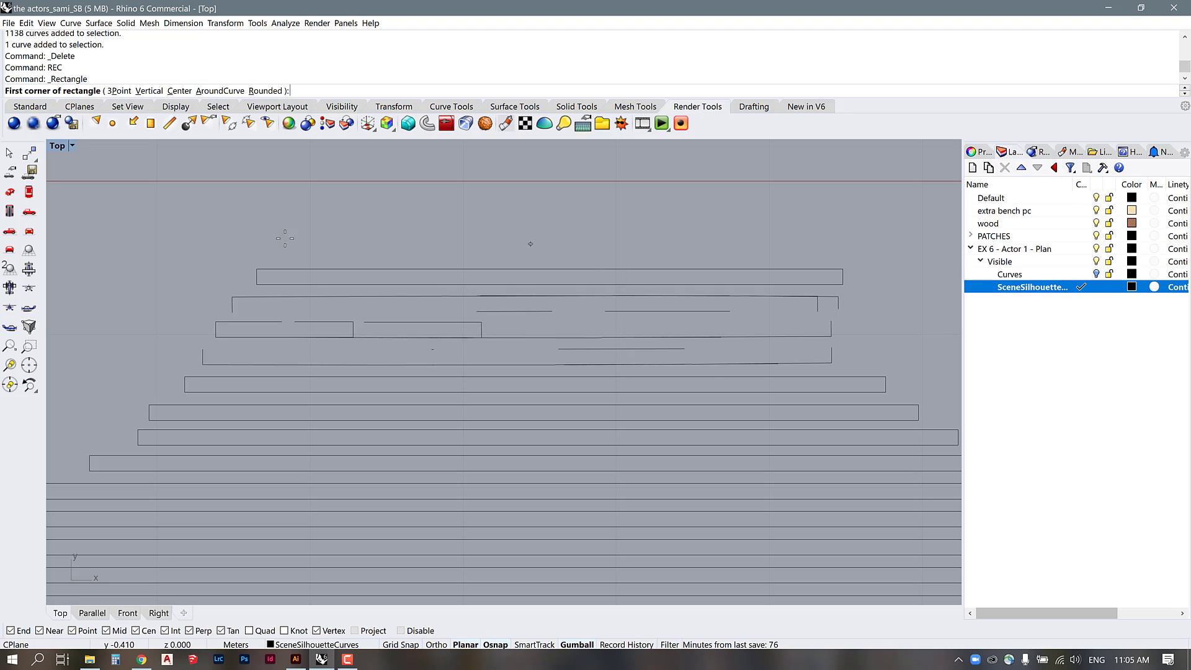
{"action": "left_click", "coordinate": [234, 297]}
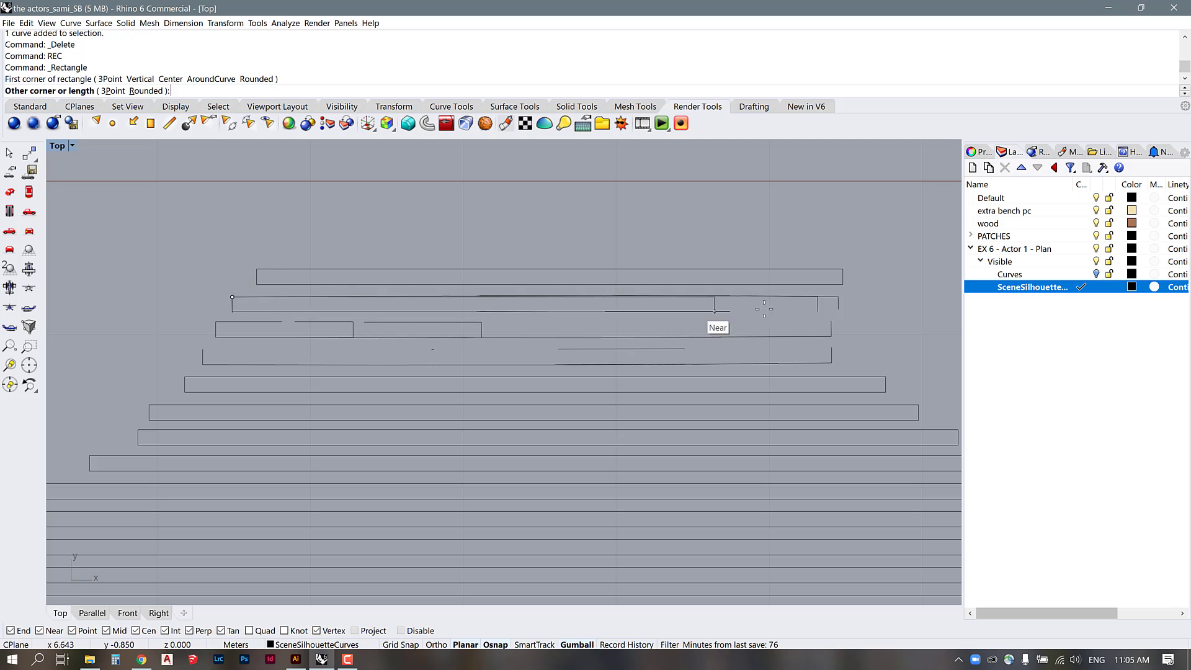
{"action": "left_click", "coordinate": [820, 312]}
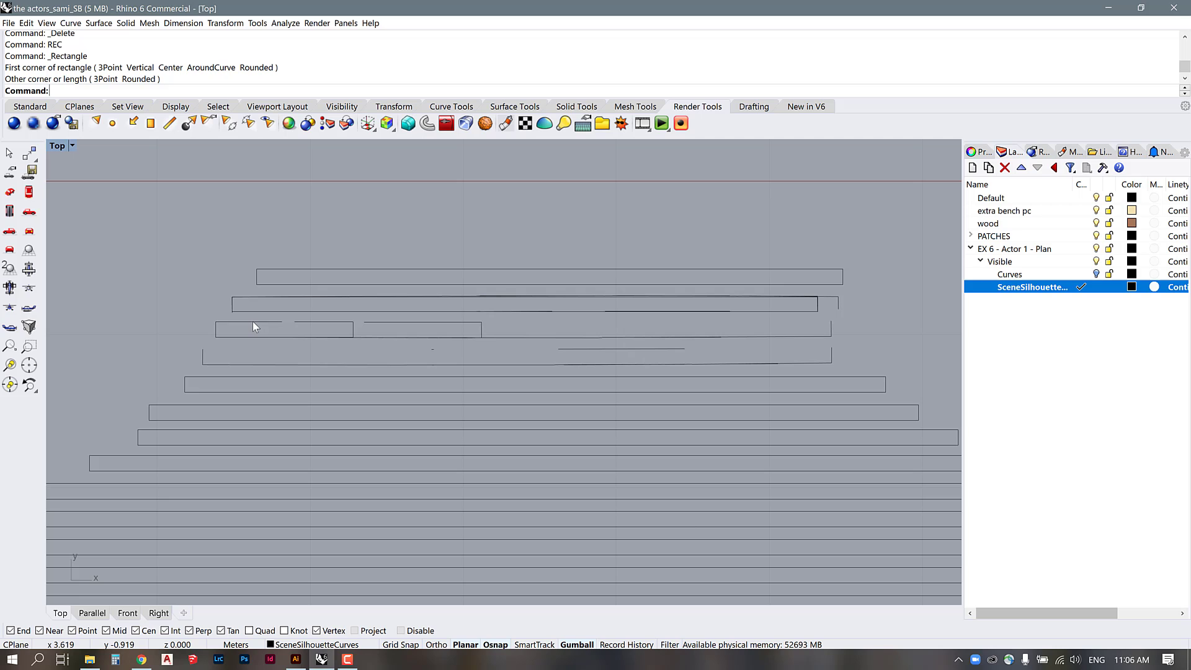
{"action": "type", "text": "REC"}
{"action": "key", "text": "Return"}
{"action": "left_click", "coordinate": [216, 336]}
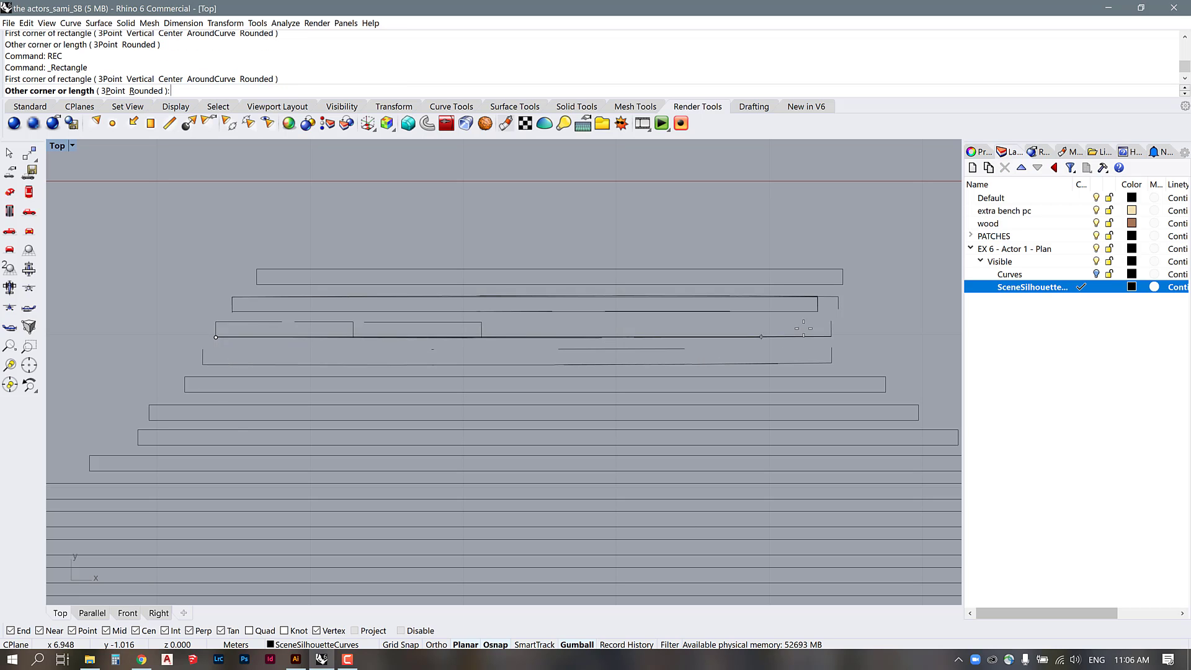
{"action": "left_click", "coordinate": [825, 322]}
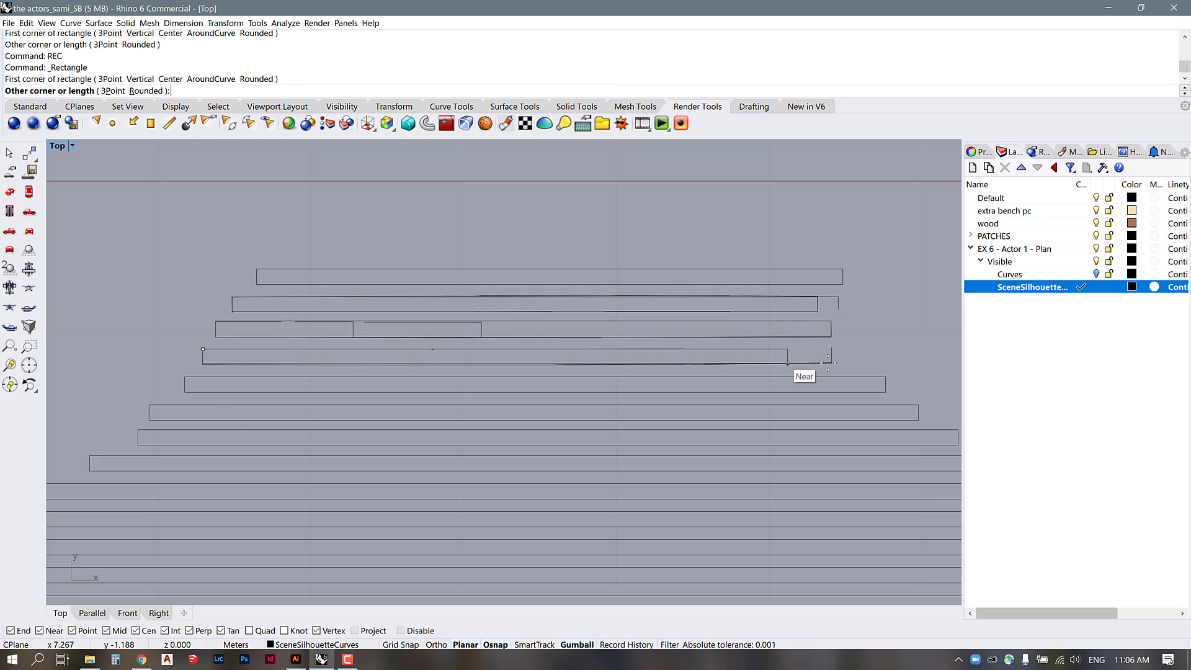
{"action": "scroll", "coordinate": [594, 458], "scroll_direction": "down", "scroll_amount": 5}
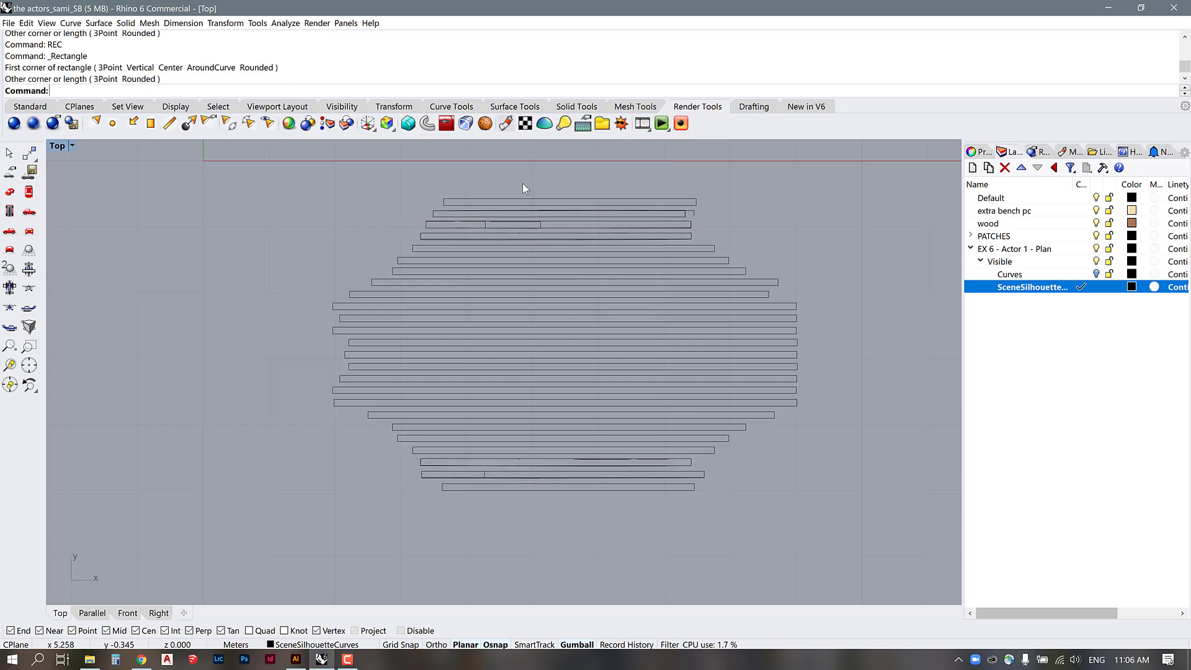
{"action": "scroll", "coordinate": [522, 184], "scroll_direction": "up", "scroll_amount": 5}
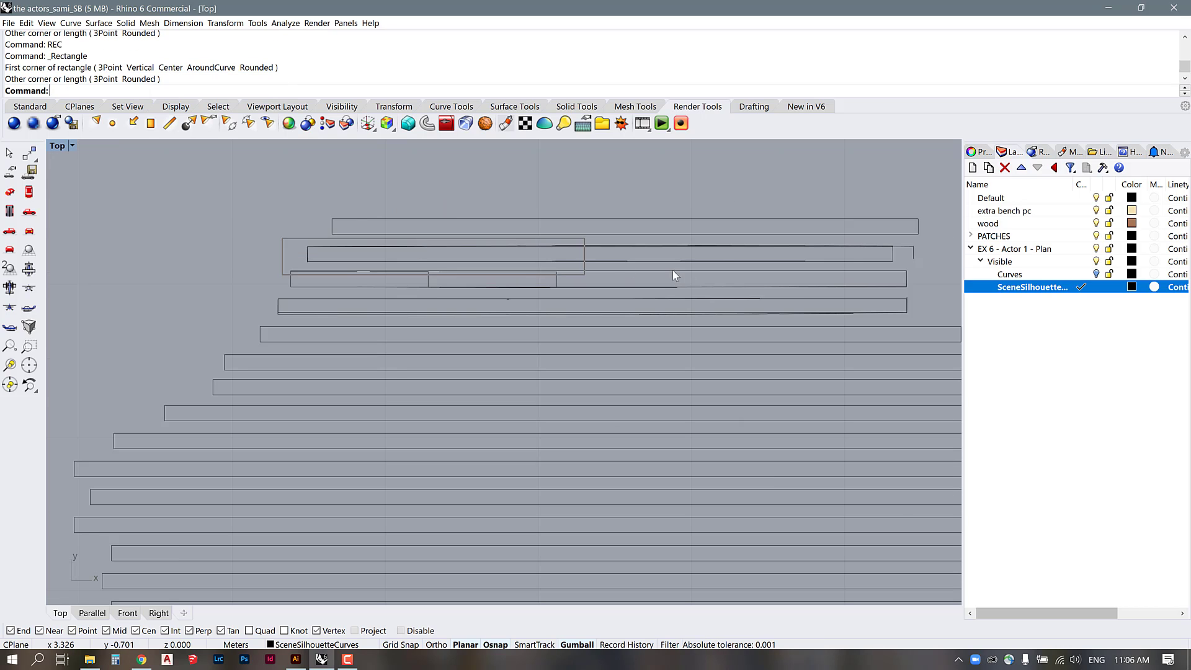
Step: Delete the overlapping and duplicate curves around the redrawn top-right slats, undoing one wrong deletion
{"action": "left_click_drag", "start_coordinate": [854, 266], "coordinate": [831, 248]}
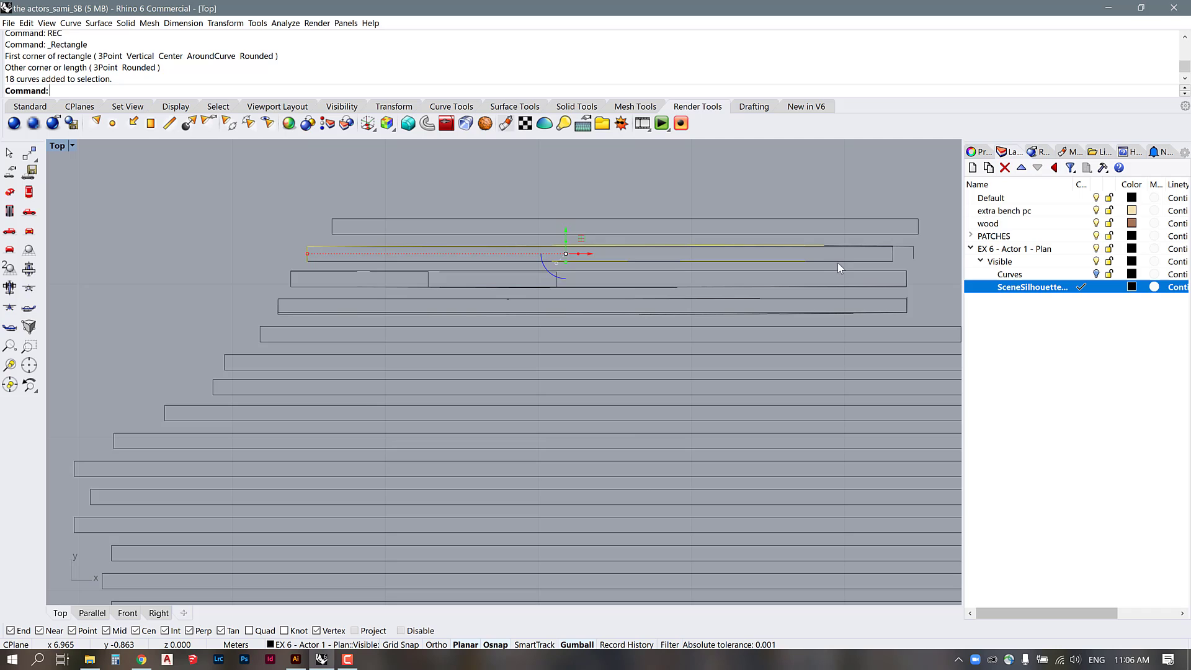
{"action": "key", "text": "Delete"}
{"action": "left_click_drag", "start_coordinate": [749, 195], "coordinate": [944, 271]}
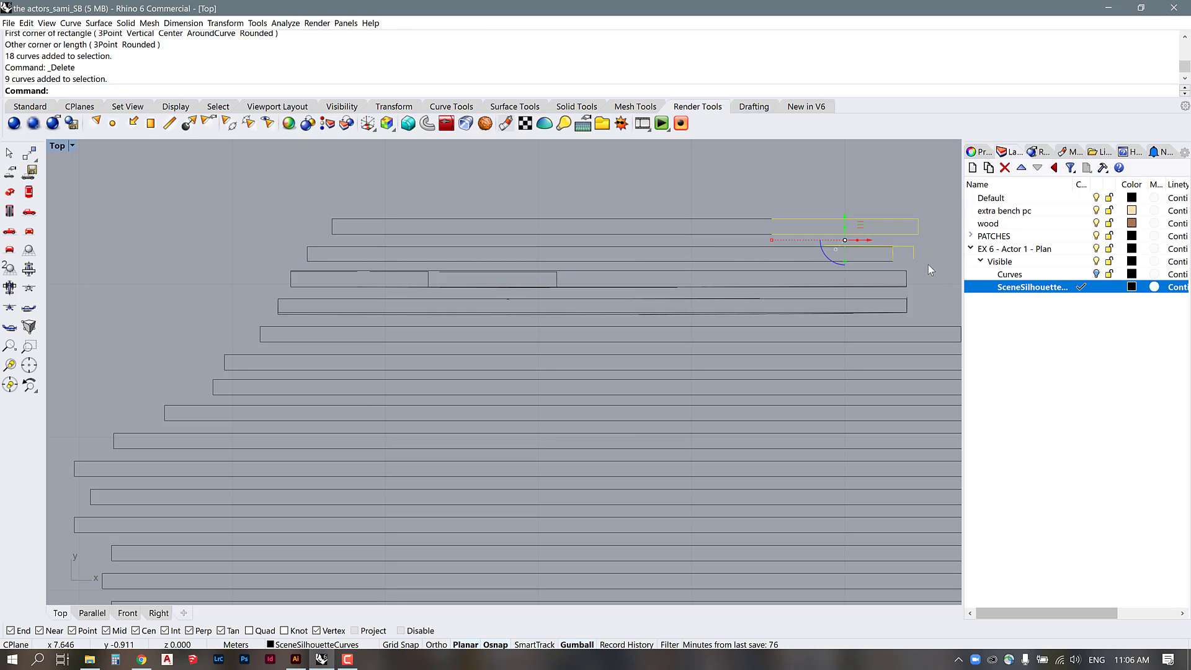
{"action": "key", "text": "Delete"}
{"action": "key", "text": "ctrl+z"}
{"action": "left_click_drag", "start_coordinate": [827, 242], "coordinate": [918, 283]}
{"action": "key", "text": "Delete"}
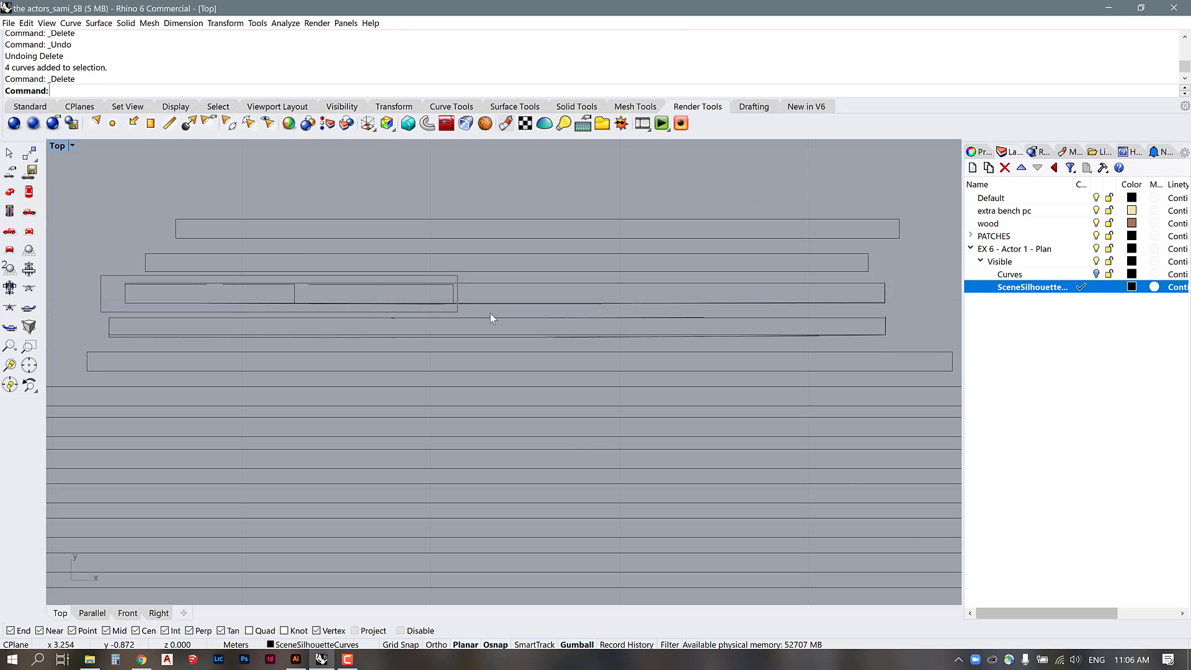
{"action": "key", "text": "Delete"}
Step: Delete the duplicate slat pieces along the middle row
{"action": "left_click_drag", "start_coordinate": [491, 314], "coordinate": [686, 307]}
{"action": "key", "text": "Delete"}
{"action": "left_click_drag", "start_coordinate": [402, 307], "coordinate": [96, 339]}
{"action": "key", "text": "Delete"}
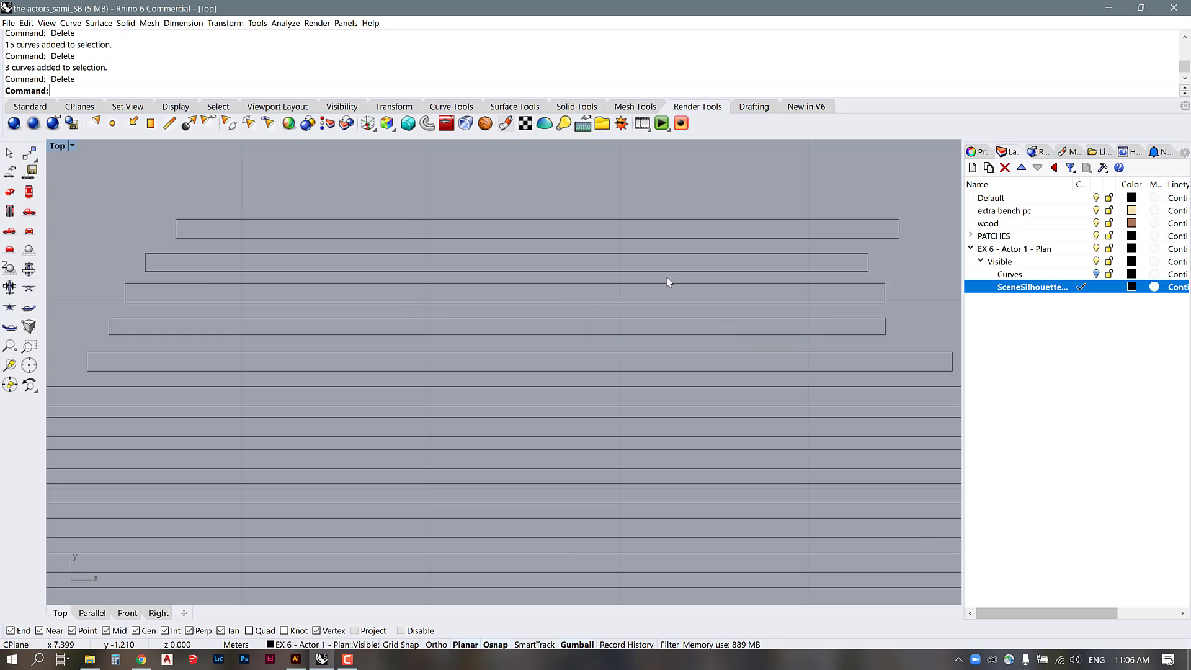
{"action": "scroll", "coordinate": [769, 456], "scroll_direction": "down", "scroll_amount": 3}
{"action": "scroll", "coordinate": [770, 456], "scroll_direction": "up", "scroll_amount": 3}
Step: Delete the leftover broken fragments along the lower slats, including the last seven
{"action": "left_click_drag", "start_coordinate": [93, 422], "coordinate": [578, 446]}
{"action": "key", "text": "Delete"}
{"action": "left_click_drag", "start_coordinate": [100, 450], "coordinate": [522, 474]}
{"action": "key", "text": "Delete"}
{"action": "scroll", "coordinate": [787, 489], "scroll_direction": "down", "scroll_amount": 3}
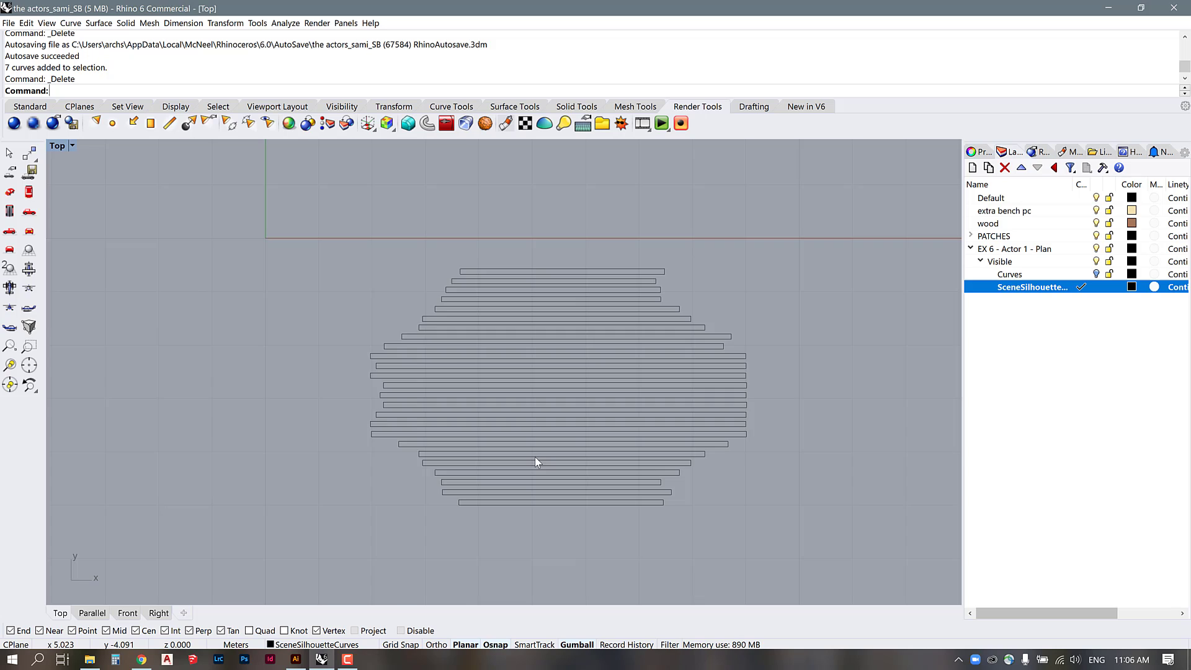
{"action": "scroll", "coordinate": [537, 462], "scroll_direction": "up", "scroll_amount": 2}
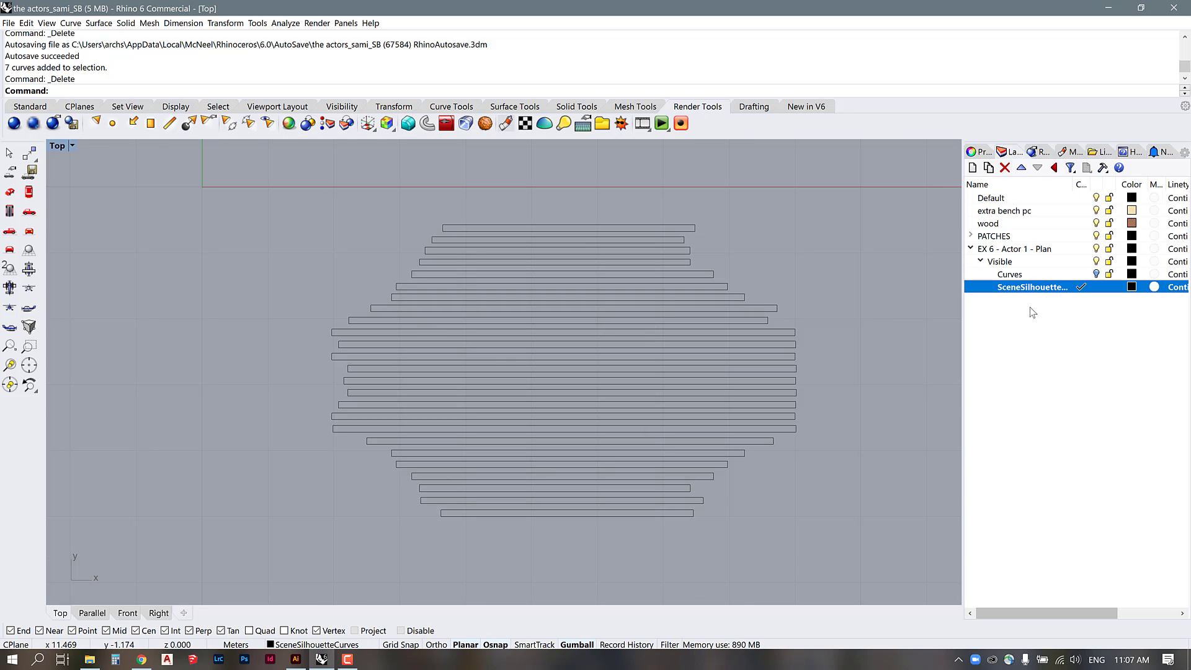
Step: Turn the Curves layer back on and make the Visible layer current
{"action": "left_click", "coordinate": [1096, 274]}
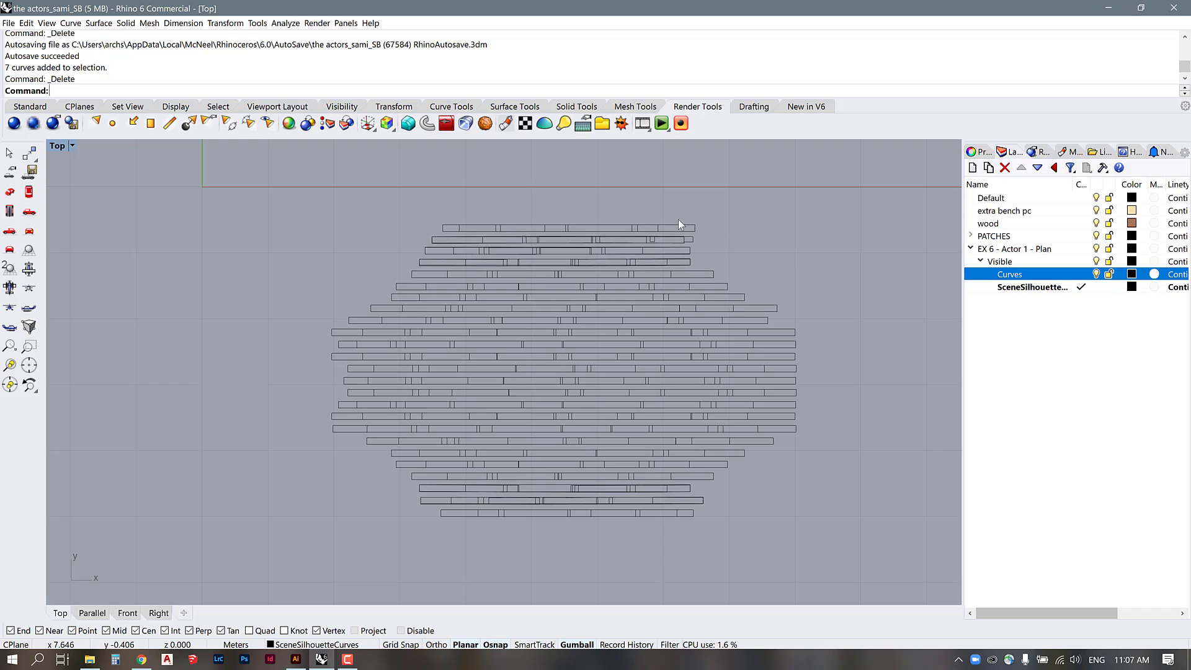
{"action": "scroll", "coordinate": [679, 219], "scroll_direction": "up", "scroll_amount": 15}
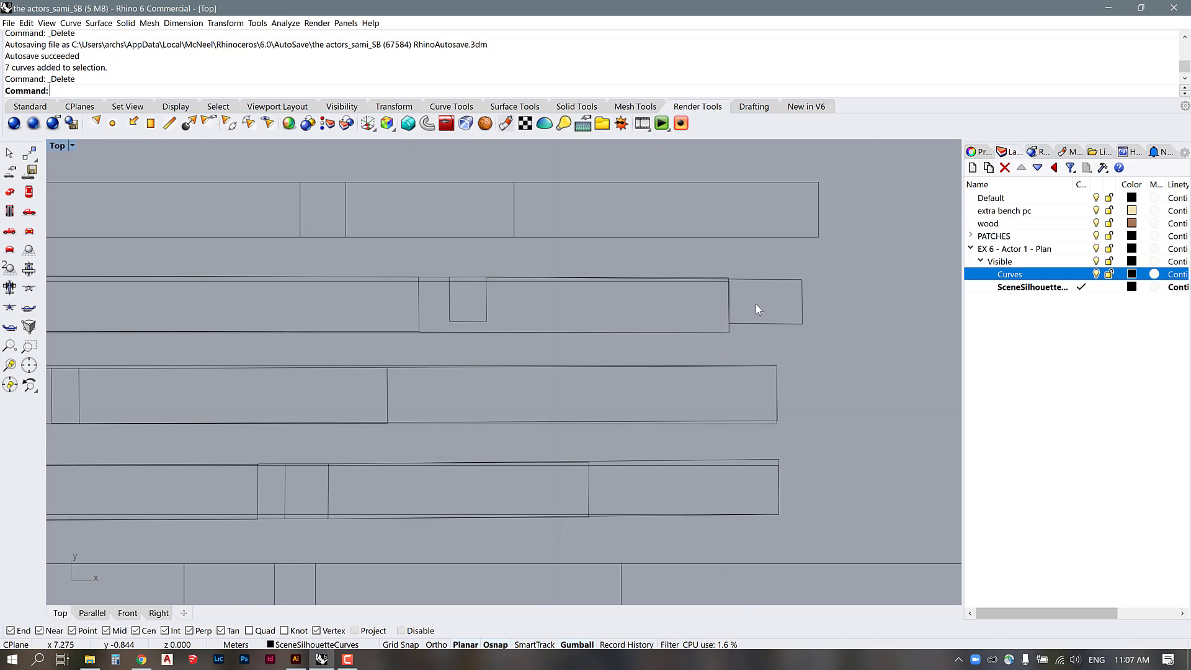
{"action": "left_click", "coordinate": [1085, 261]}
{"action": "scroll", "coordinate": [762, 369], "scroll_direction": "down", "scroll_amount": 6}
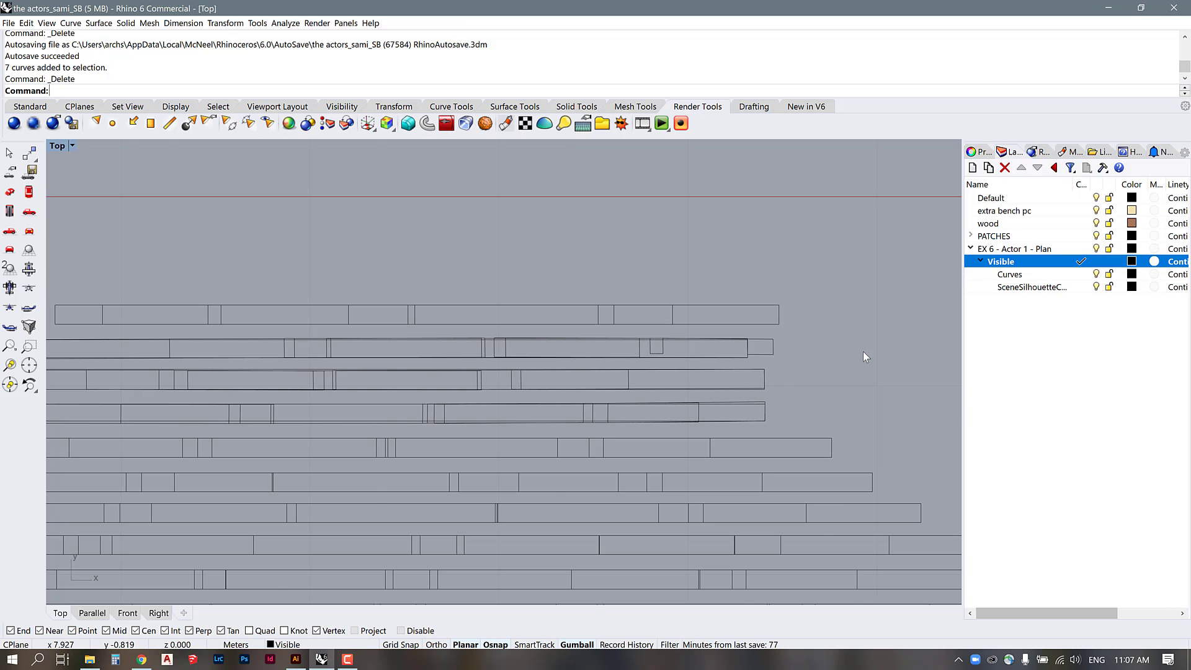
{"action": "scroll", "coordinate": [866, 357], "scroll_direction": "down", "scroll_amount": 5}
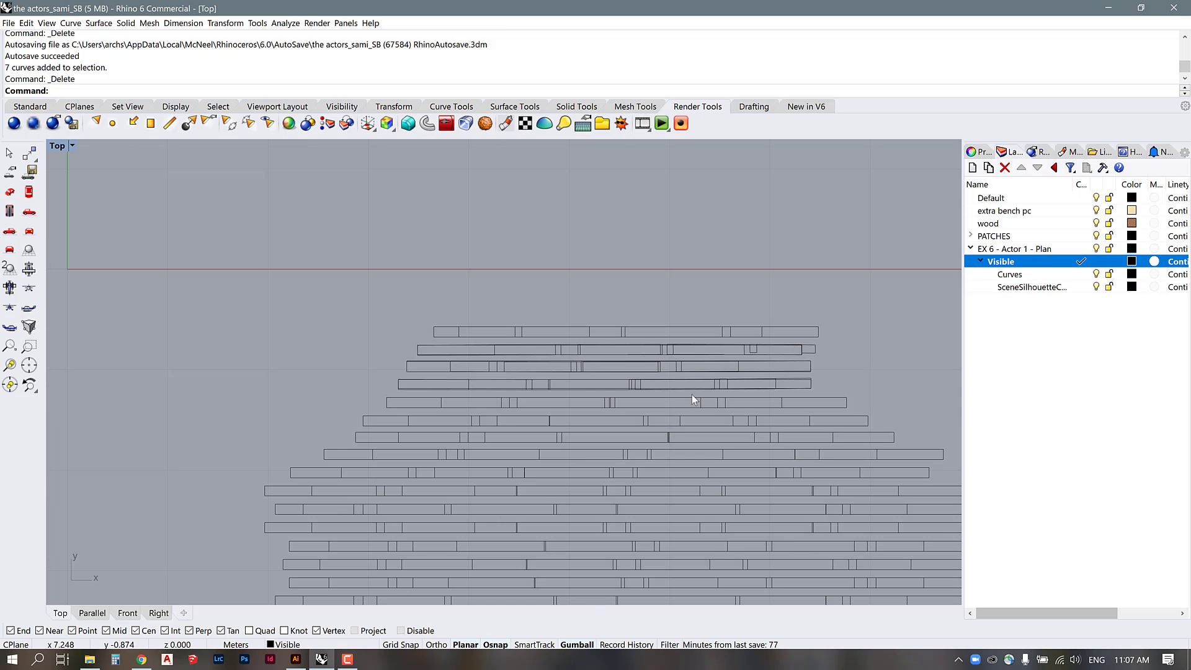
Step: Select all objects on the Curves layer
{"action": "right_click", "coordinate": [1081, 275]}
{"action": "left_click", "coordinate": [1024, 412]}
{"action": "scroll", "coordinate": [785, 345], "scroll_direction": "up", "scroll_amount": 12}
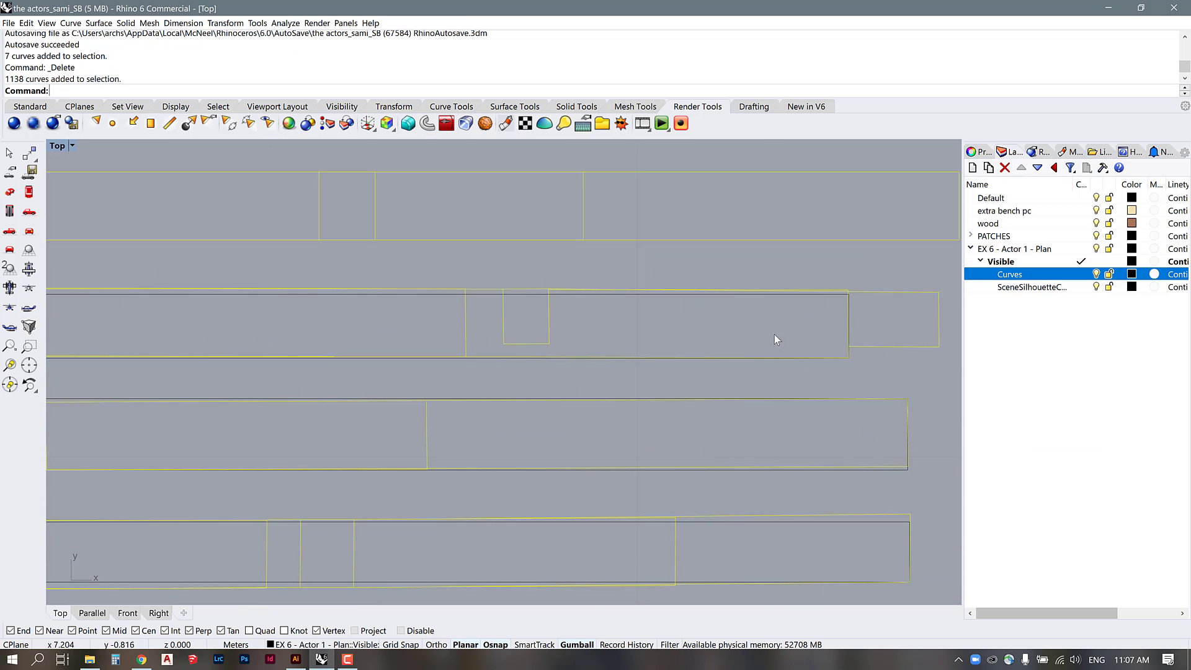
{"action": "scroll", "coordinate": [777, 339], "scroll_direction": "down", "scroll_amount": 5}
{"action": "scroll", "coordinate": [327, 373], "scroll_direction": "up", "scroll_amount": 10}
Step: Pick the seven curves that outline a single plank strip
{"action": "left_click", "coordinate": [226, 381]}
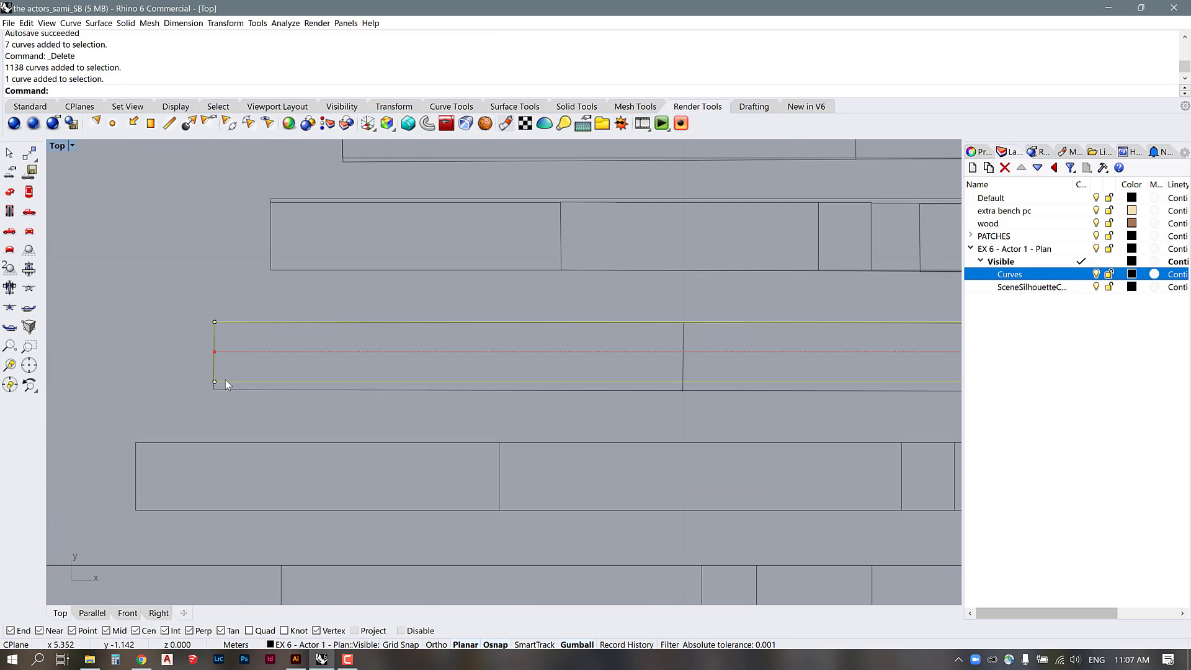
{"action": "scroll", "coordinate": [525, 370], "scroll_direction": "down", "scroll_amount": 8}
{"action": "scroll", "coordinate": [478, 365], "scroll_direction": "up", "scroll_amount": 2}
{"action": "scroll", "coordinate": [763, 380], "scroll_direction": "up", "scroll_amount": 8}
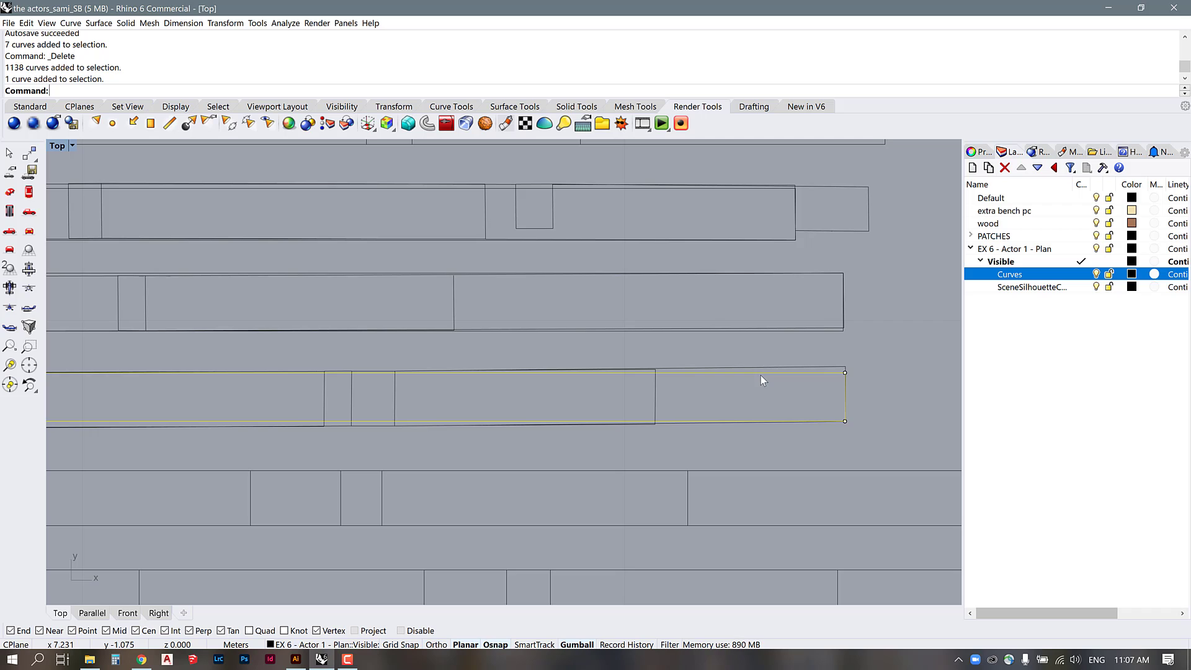
{"action": "scroll", "coordinate": [761, 375], "scroll_direction": "down", "scroll_amount": 7}
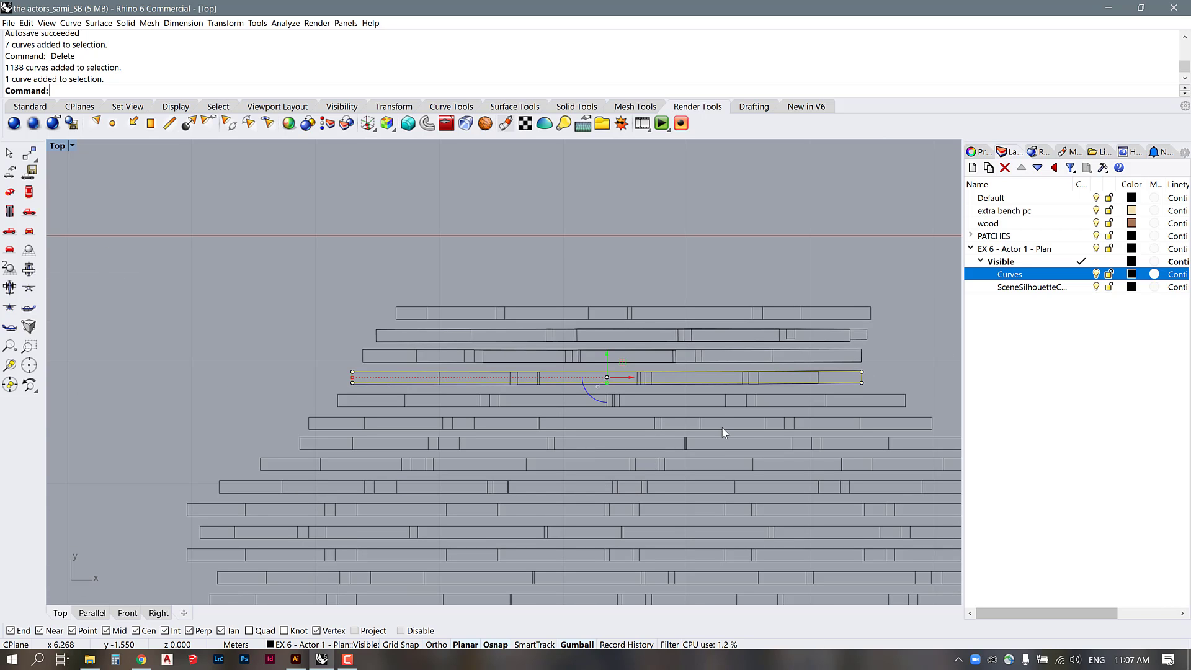
{"action": "scroll", "coordinate": [559, 317], "scroll_direction": "down", "scroll_amount": 5}
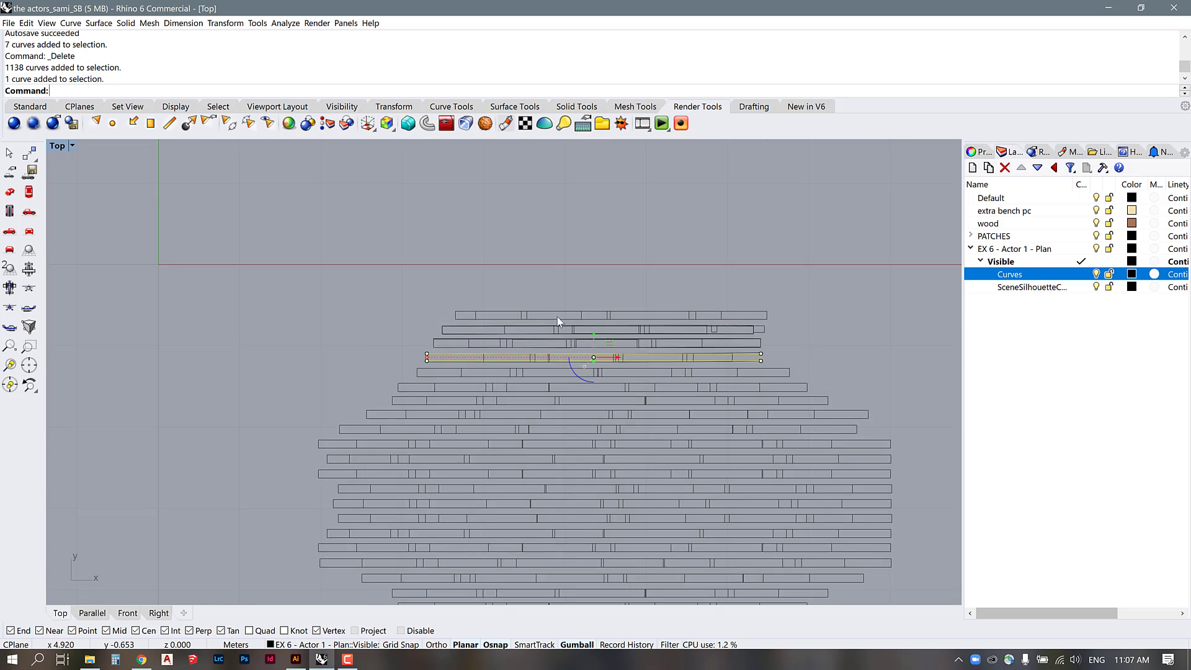
{"action": "scroll", "coordinate": [714, 344], "scroll_direction": "up", "scroll_amount": 5}
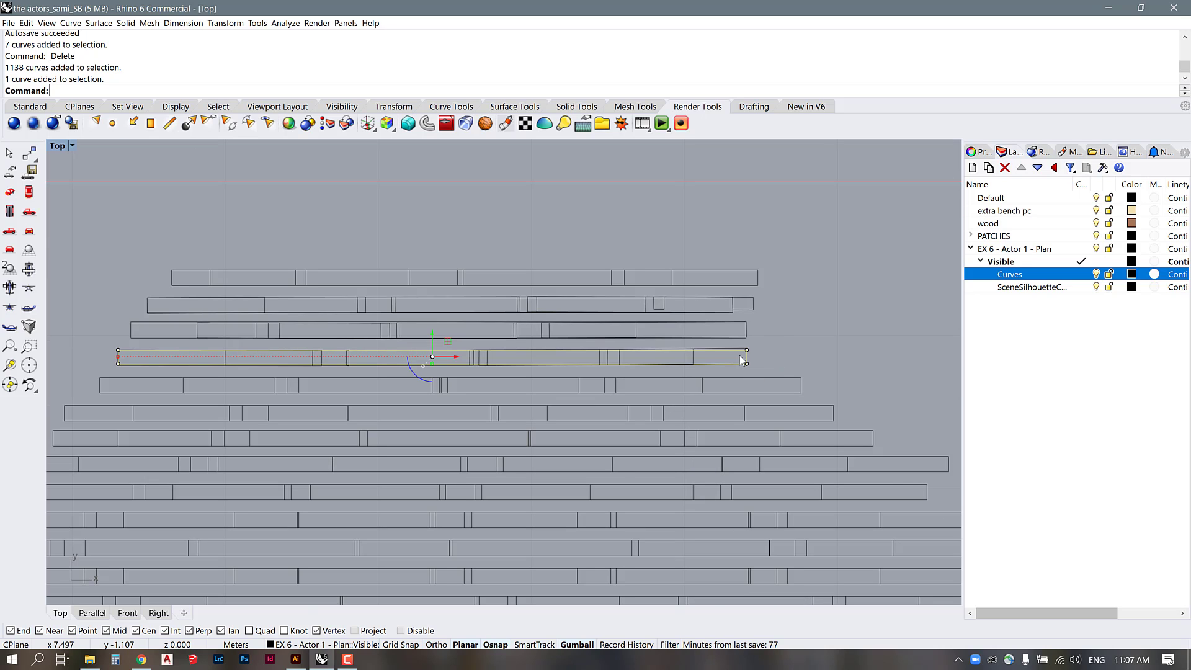
{"action": "scroll", "coordinate": [741, 359], "scroll_direction": "up", "scroll_amount": 5}
{"action": "left_click", "coordinate": [746, 345]}
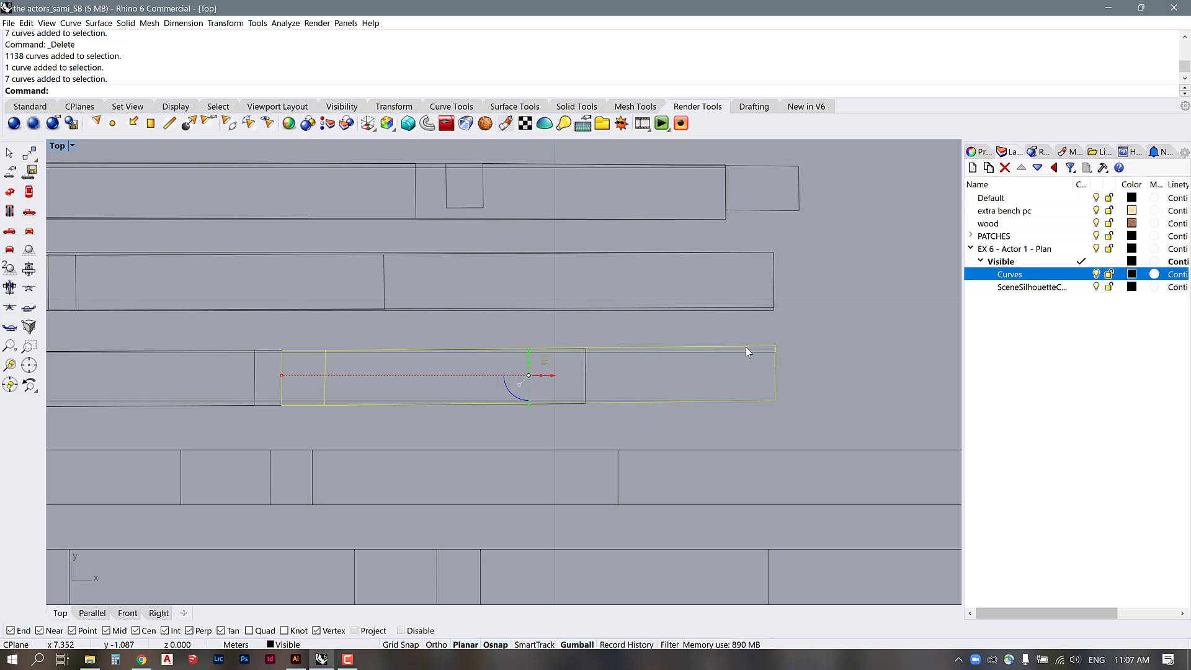
{"action": "scroll", "coordinate": [845, 354], "scroll_direction": "down", "scroll_amount": 3}
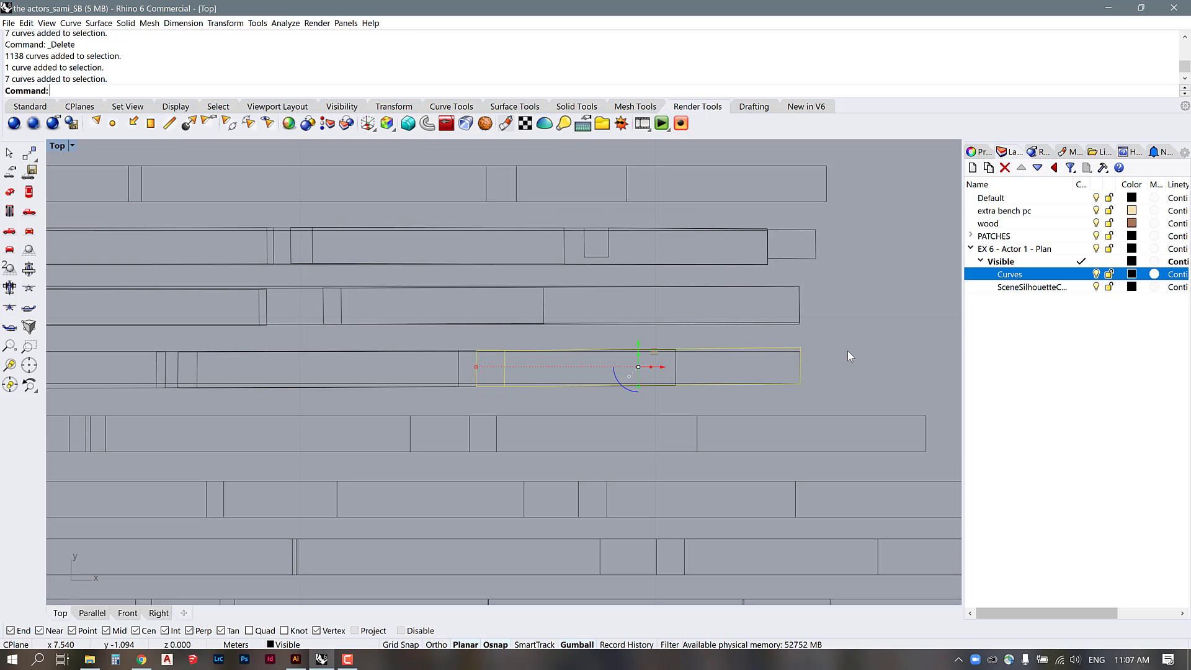
{"action": "scroll", "coordinate": [621, 490], "scroll_direction": "down", "scroll_amount": 3}
{"action": "scroll", "coordinate": [620, 488], "scroll_direction": "down", "scroll_amount": 3}
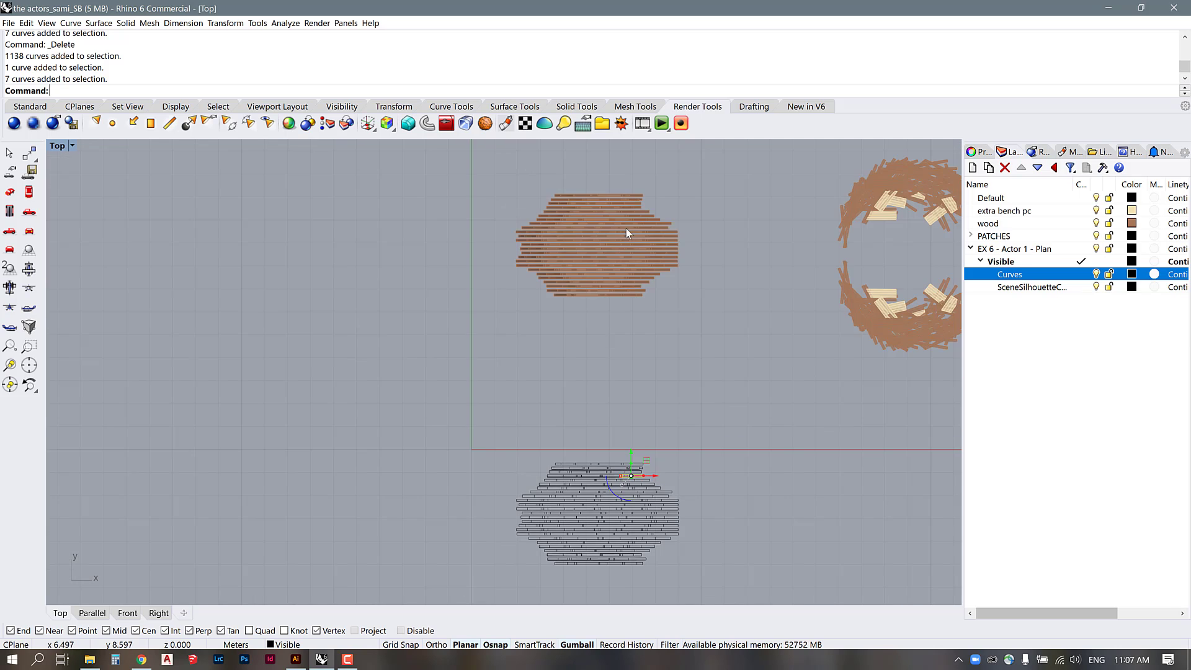
{"action": "scroll", "coordinate": [646, 169], "scroll_direction": "up", "scroll_amount": 2}
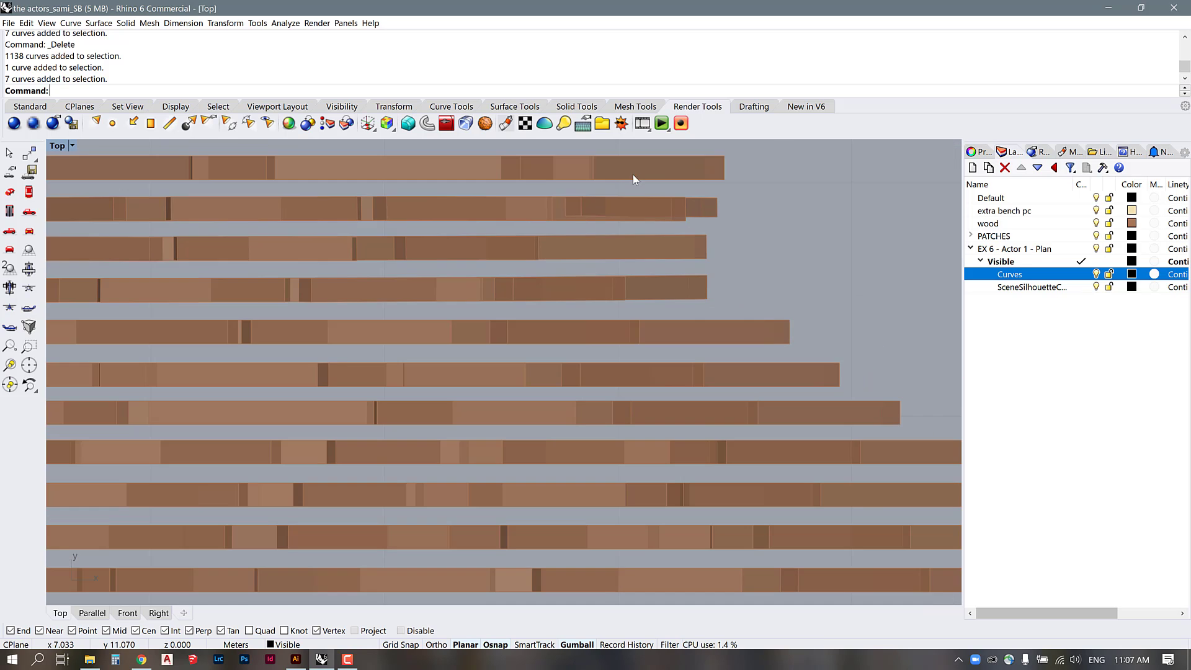
{"action": "scroll", "coordinate": [664, 229], "scroll_direction": "up", "scroll_amount": 3}
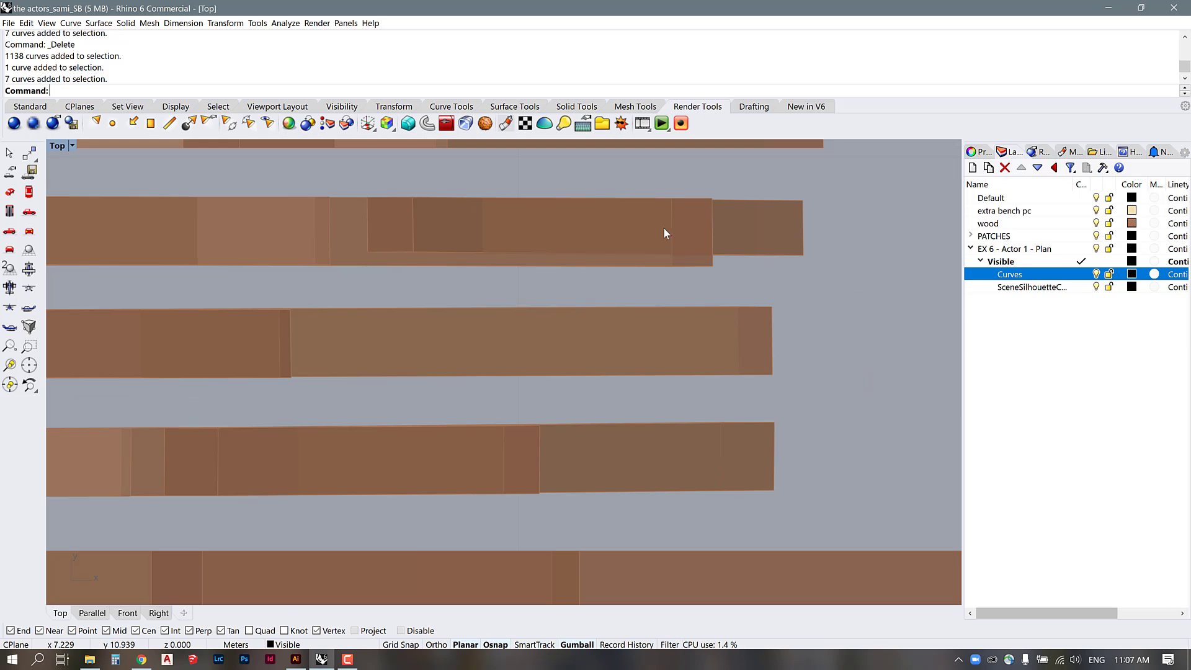
{"action": "left_click", "coordinate": [411, 229]}
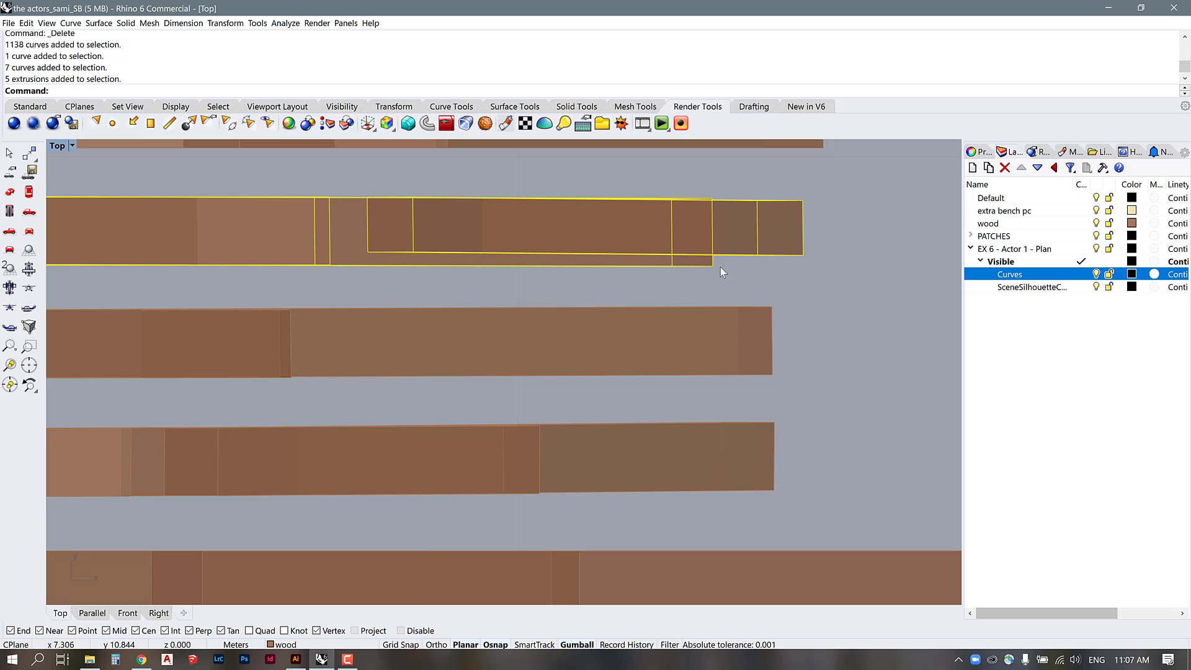
{"action": "scroll", "coordinate": [720, 270], "scroll_direction": "down", "scroll_amount": 2}
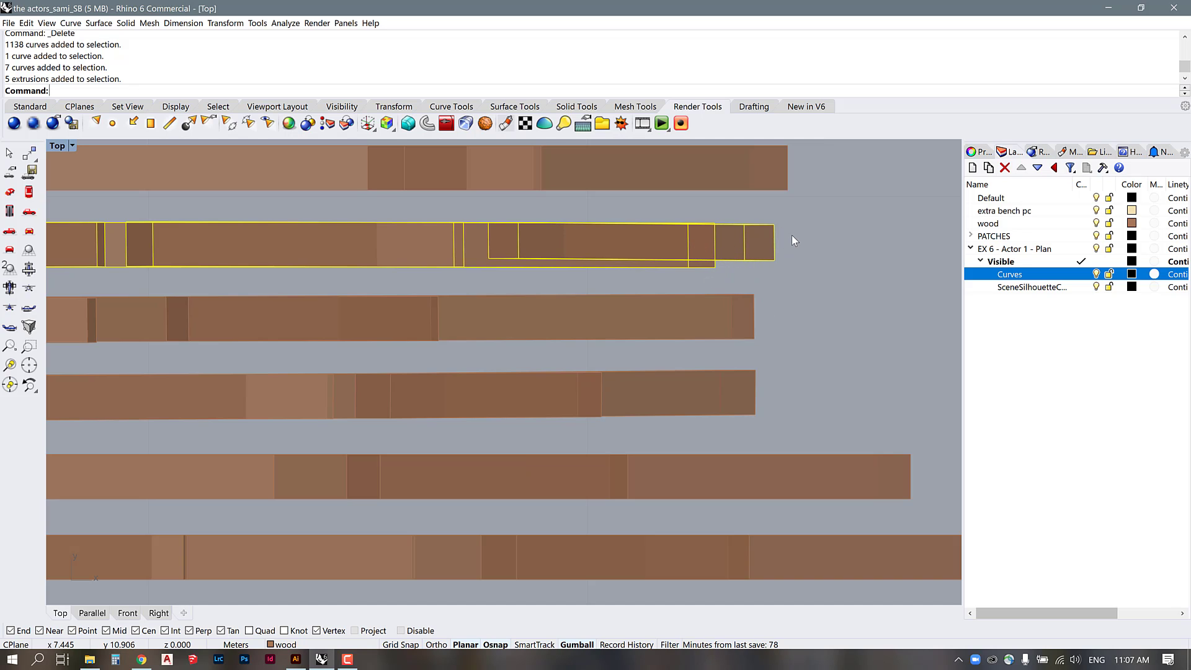
{"action": "scroll", "coordinate": [714, 233], "scroll_direction": "up", "scroll_amount": 3}
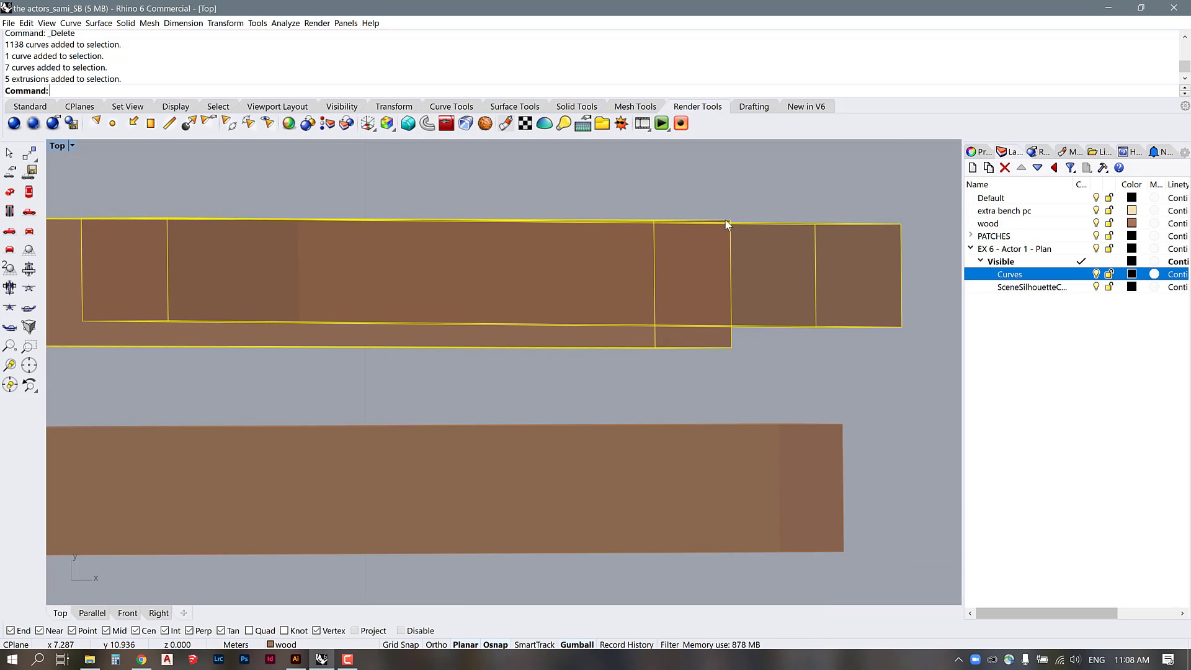
{"action": "scroll", "coordinate": [728, 220], "scroll_direction": "down", "scroll_amount": 3}
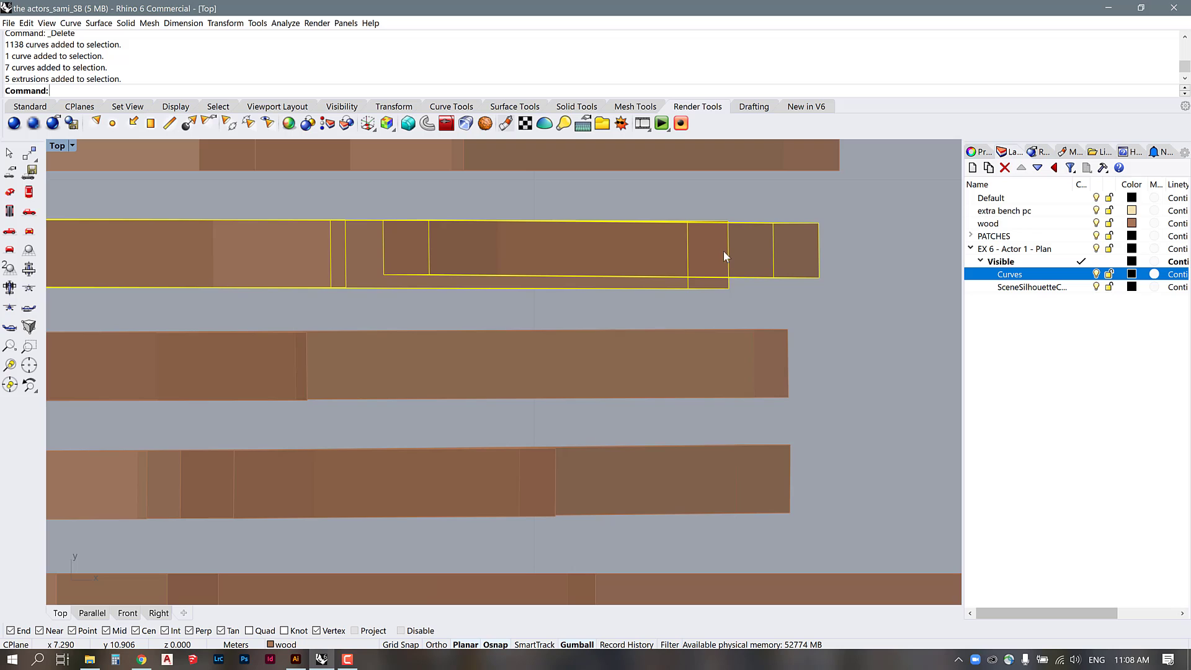
{"action": "left_click", "coordinate": [850, 322]}
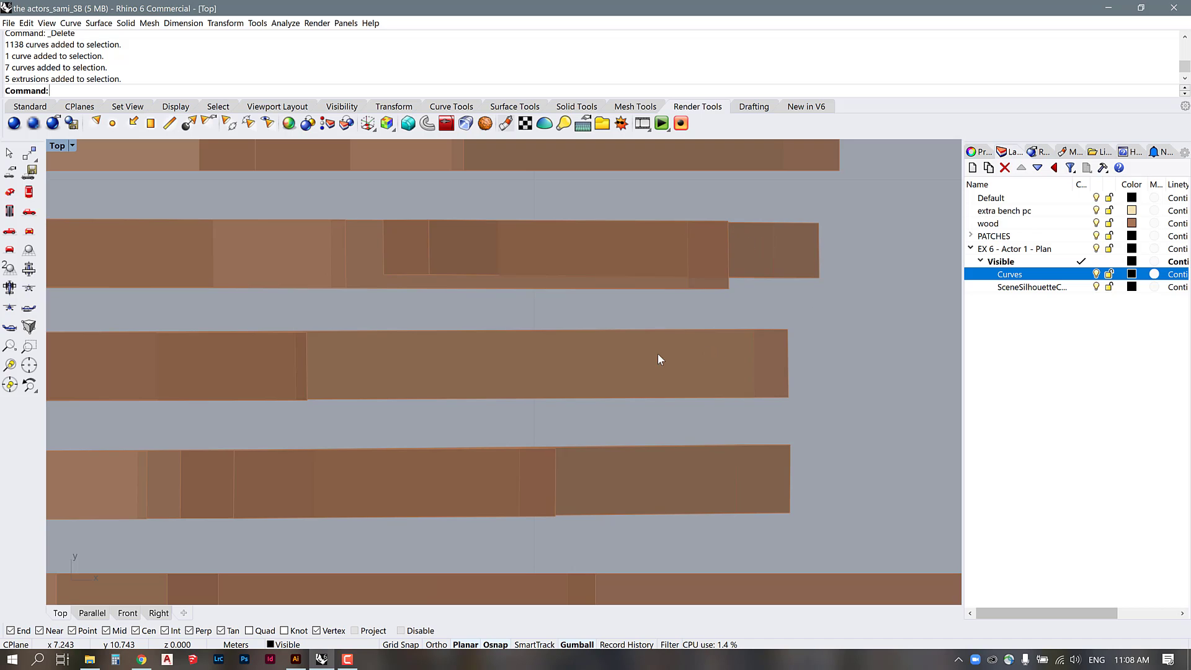
{"action": "scroll", "coordinate": [745, 354], "scroll_direction": "down", "scroll_amount": 3}
{"action": "scroll", "coordinate": [602, 459], "scroll_direction": "up", "scroll_amount": 3}
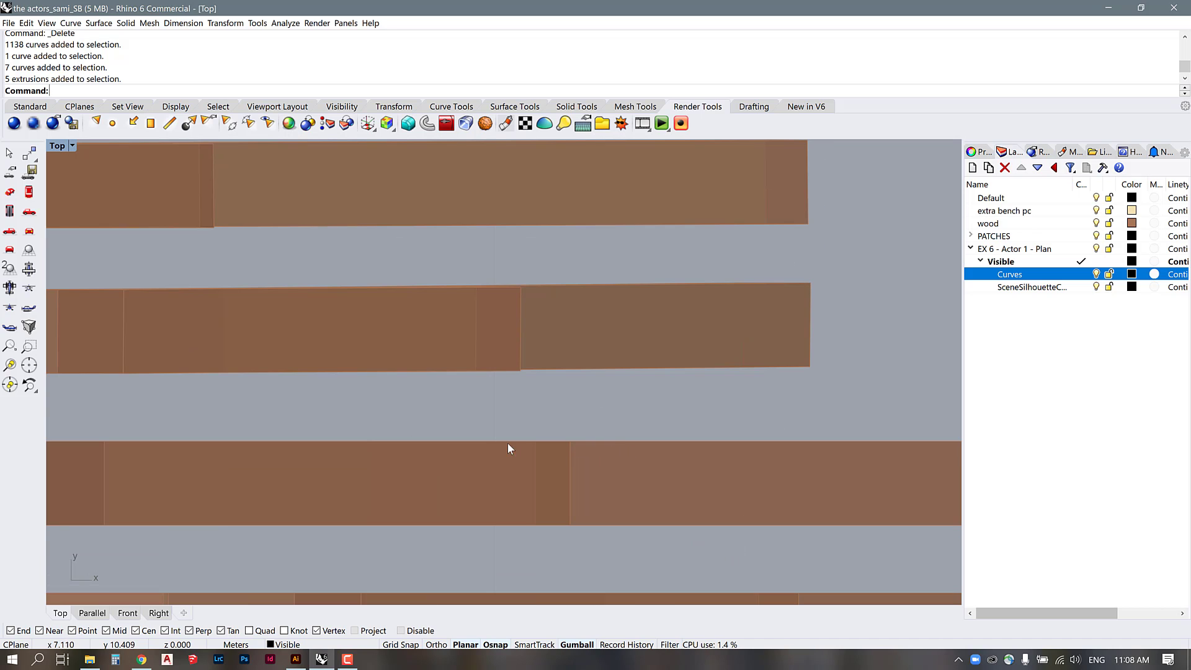
{"action": "scroll", "coordinate": [534, 465], "scroll_direction": "down", "scroll_amount": 3}
{"action": "scroll", "coordinate": [565, 484], "scroll_direction": "up", "scroll_amount": 3}
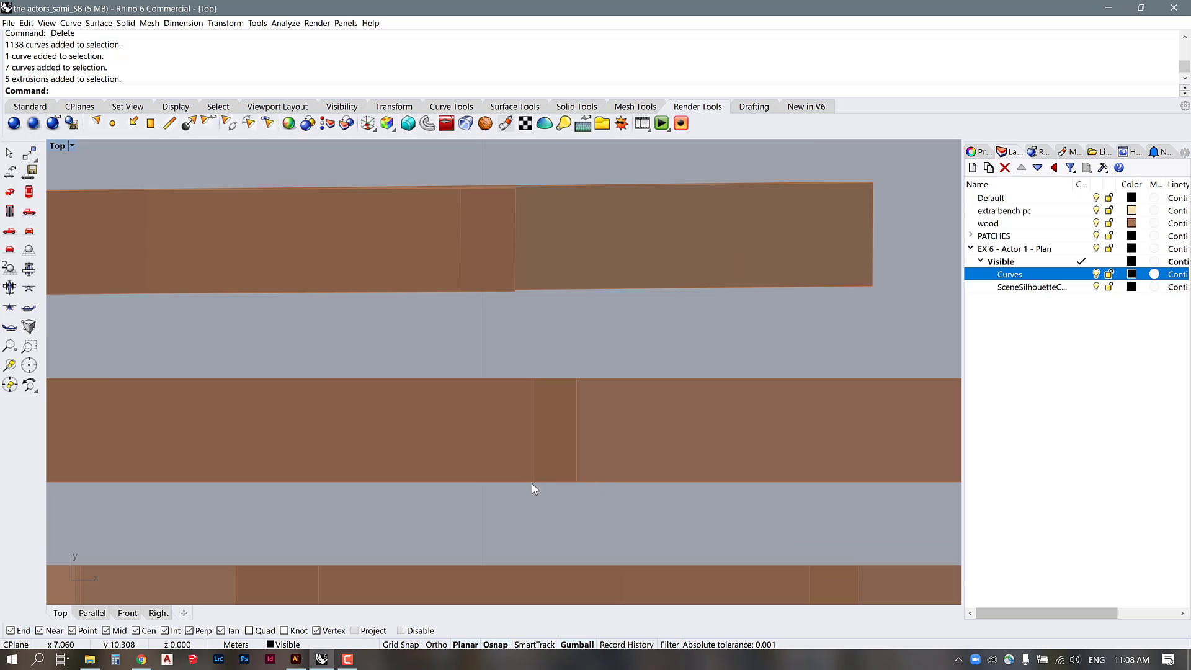
{"action": "scroll", "coordinate": [311, 407], "scroll_direction": "down", "scroll_amount": 3}
{"action": "scroll", "coordinate": [206, 427], "scroll_direction": "up", "scroll_amount": 3}
{"action": "scroll", "coordinate": [675, 430], "scroll_direction": "down", "scroll_amount": 3}
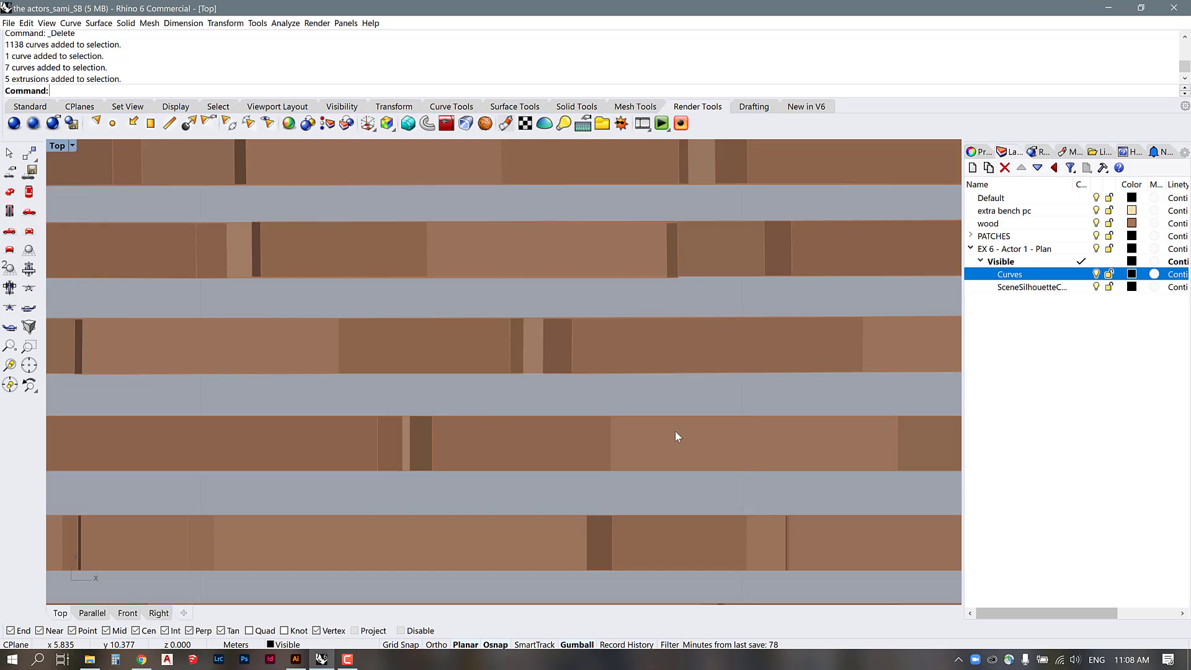
{"action": "scroll", "coordinate": [609, 457], "scroll_direction": "up", "scroll_amount": 3}
{"action": "scroll", "coordinate": [359, 434], "scroll_direction": "down", "scroll_amount": 3}
{"action": "scroll", "coordinate": [155, 444], "scroll_direction": "up", "scroll_amount": 5}
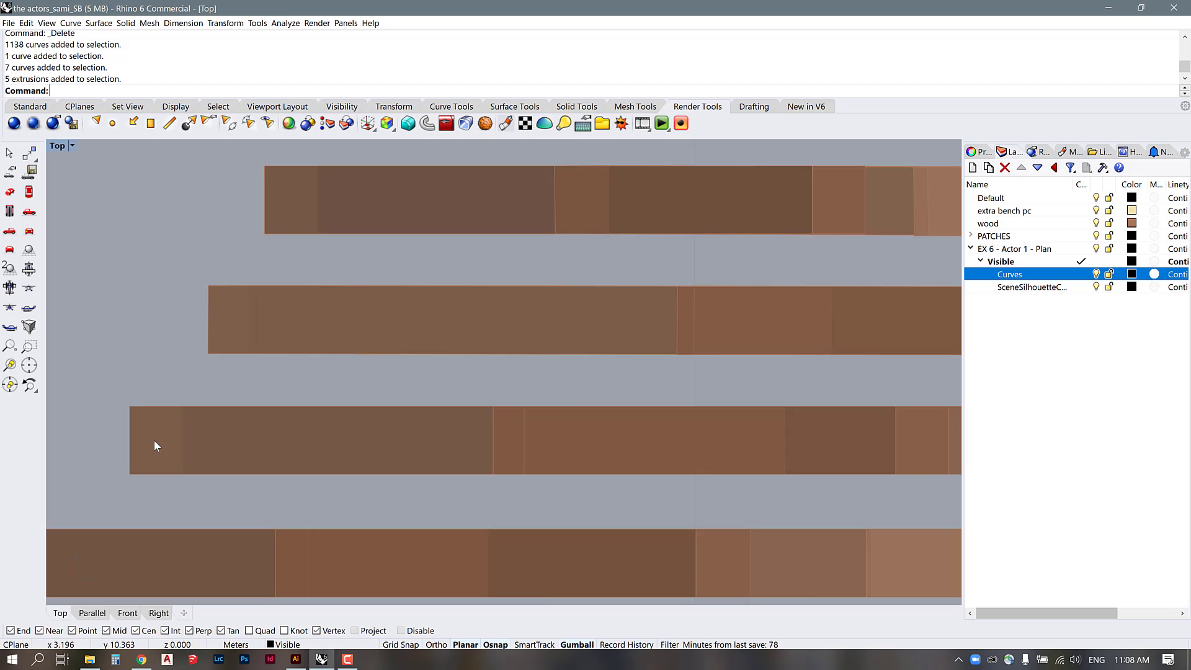
{"action": "scroll", "coordinate": [355, 414], "scroll_direction": "down", "scroll_amount": 4}
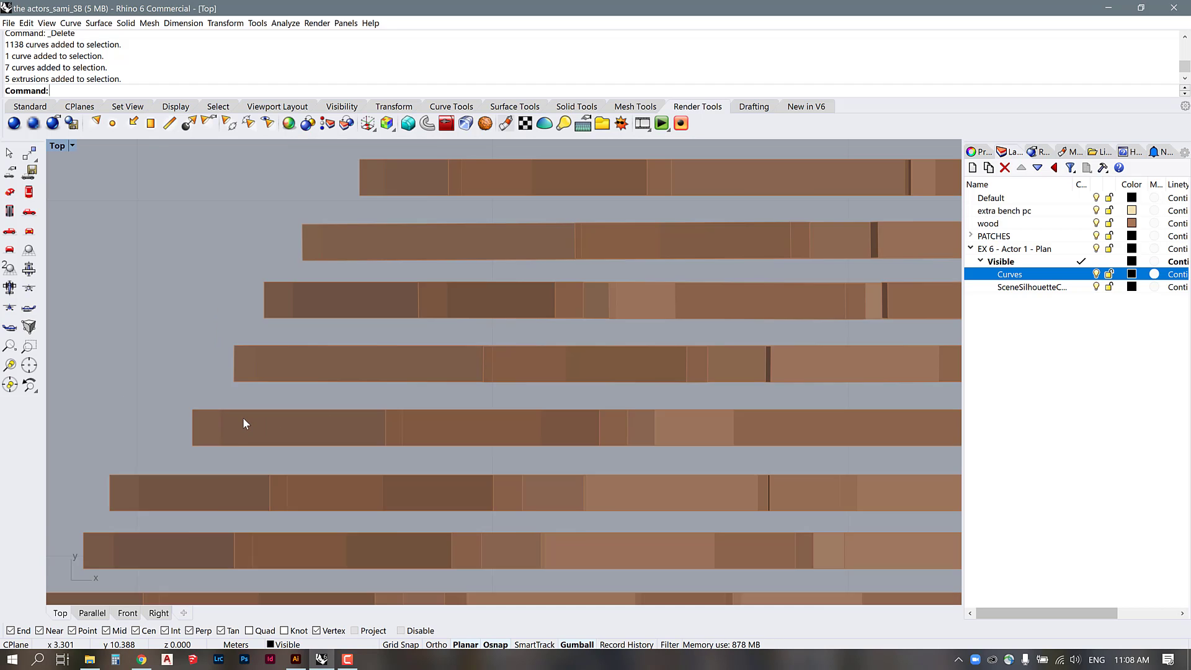
{"action": "scroll", "coordinate": [564, 254], "scroll_direction": "down", "scroll_amount": 2}
{"action": "scroll", "coordinate": [564, 253], "scroll_direction": "down", "scroll_amount": 4}
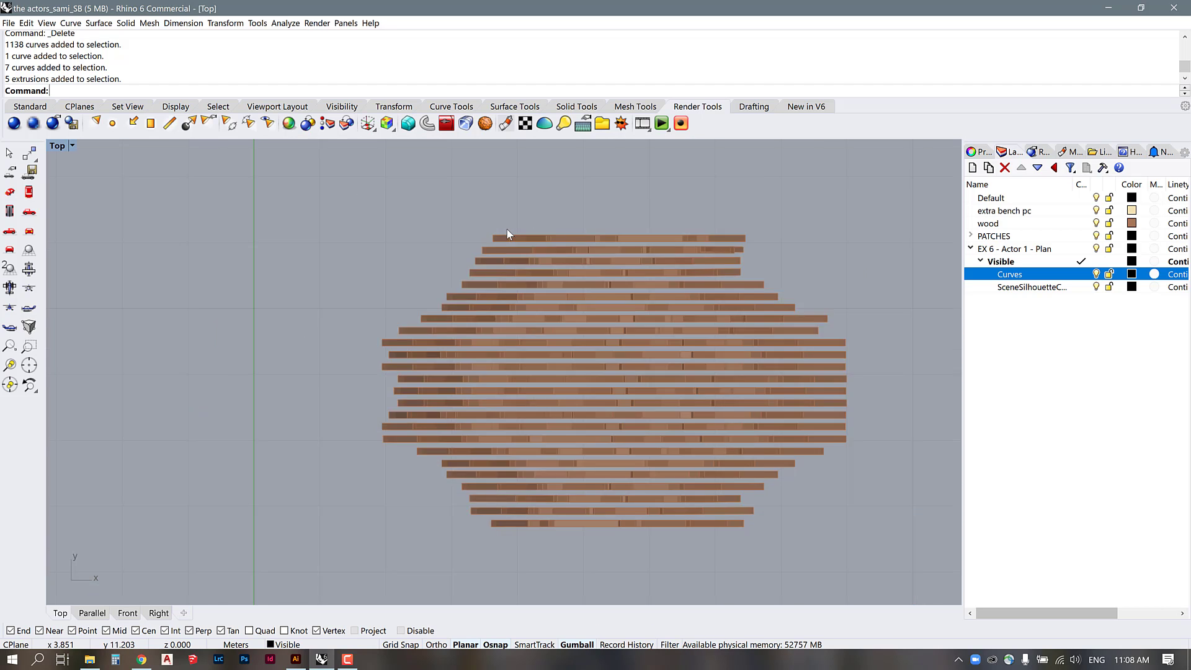
Step: Select the eleven curves of one plank strip to inspect them, then clear the selection
{"action": "scroll", "coordinate": [593, 534], "scroll_direction": "up", "scroll_amount": 5}
{"action": "scroll", "coordinate": [597, 563], "scroll_direction": "up", "scroll_amount": 1}
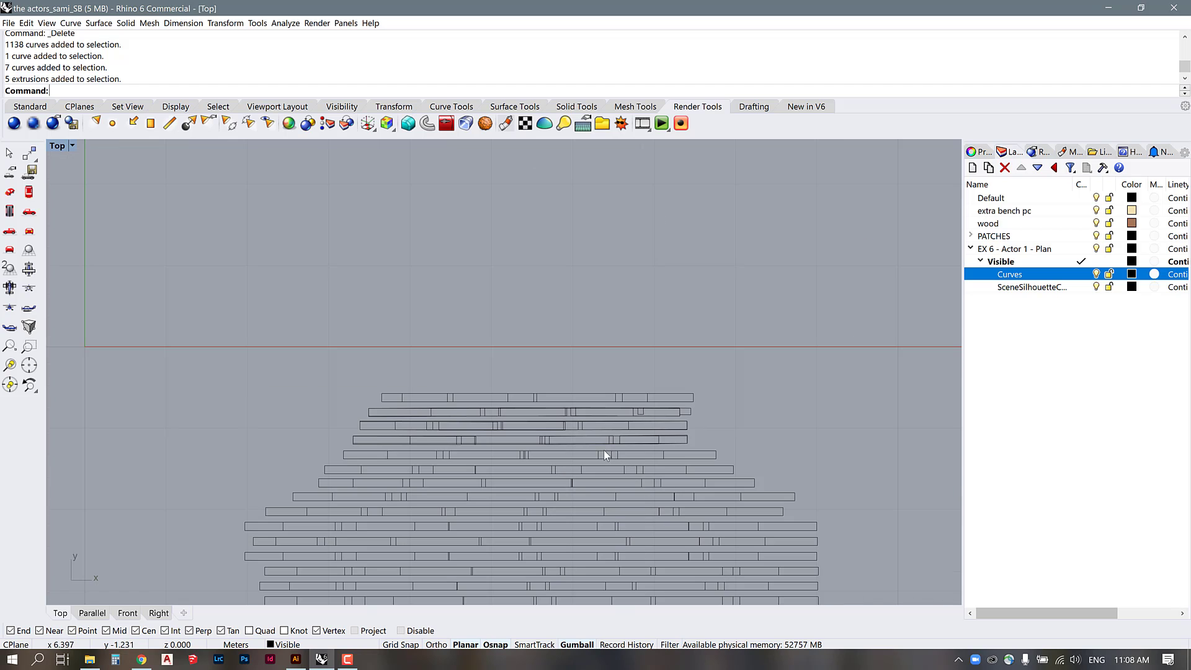
{"action": "scroll", "coordinate": [628, 449], "scroll_direction": "up", "scroll_amount": 2}
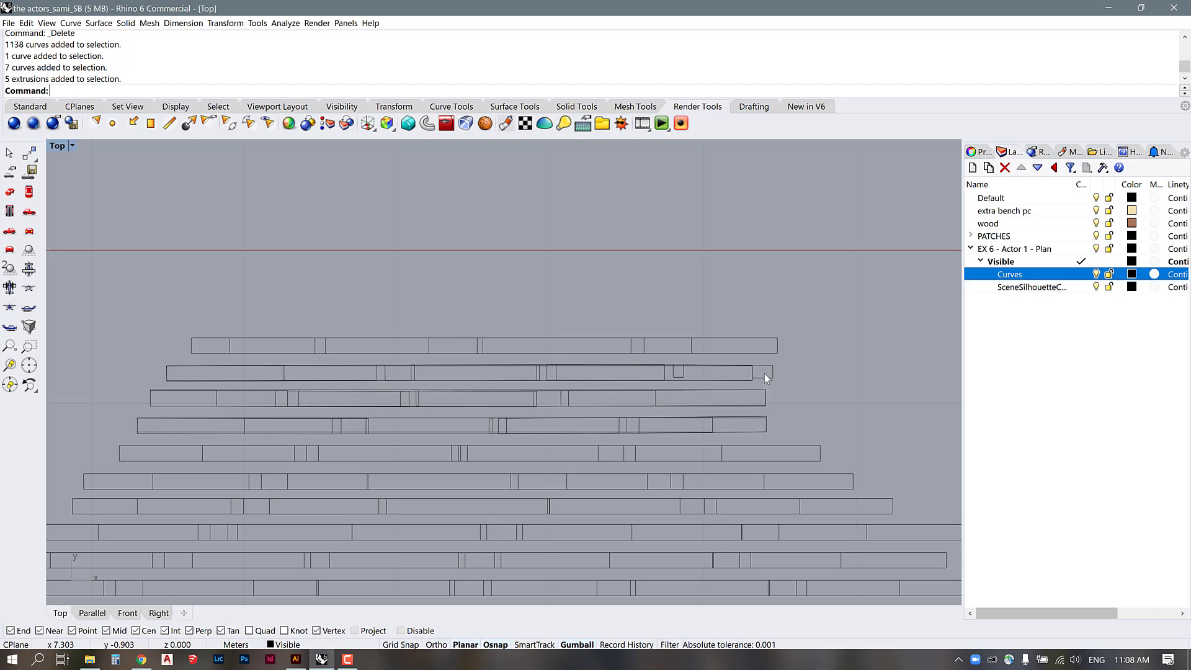
{"action": "scroll", "coordinate": [284, 367], "scroll_direction": "up", "scroll_amount": 5}
{"action": "left_click", "coordinate": [285, 371]}
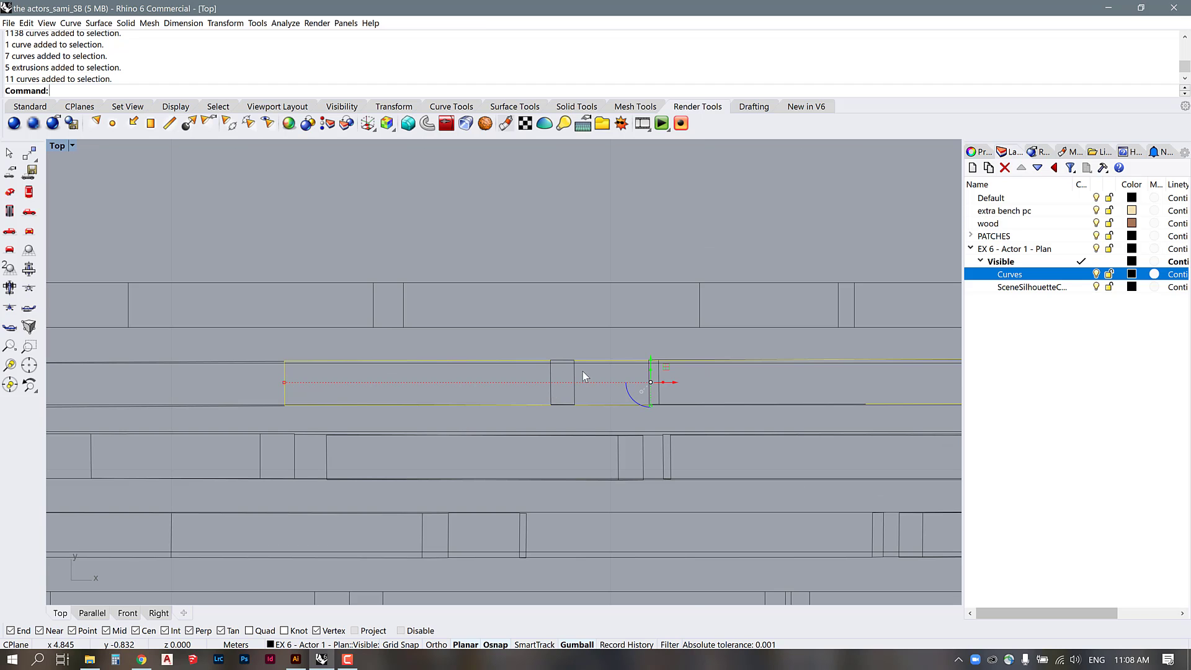
{"action": "scroll", "coordinate": [295, 385], "scroll_direction": "down", "scroll_amount": 3}
{"action": "scroll", "coordinate": [227, 365], "scroll_direction": "down", "scroll_amount": 4}
{"action": "key", "text": "Escape"}
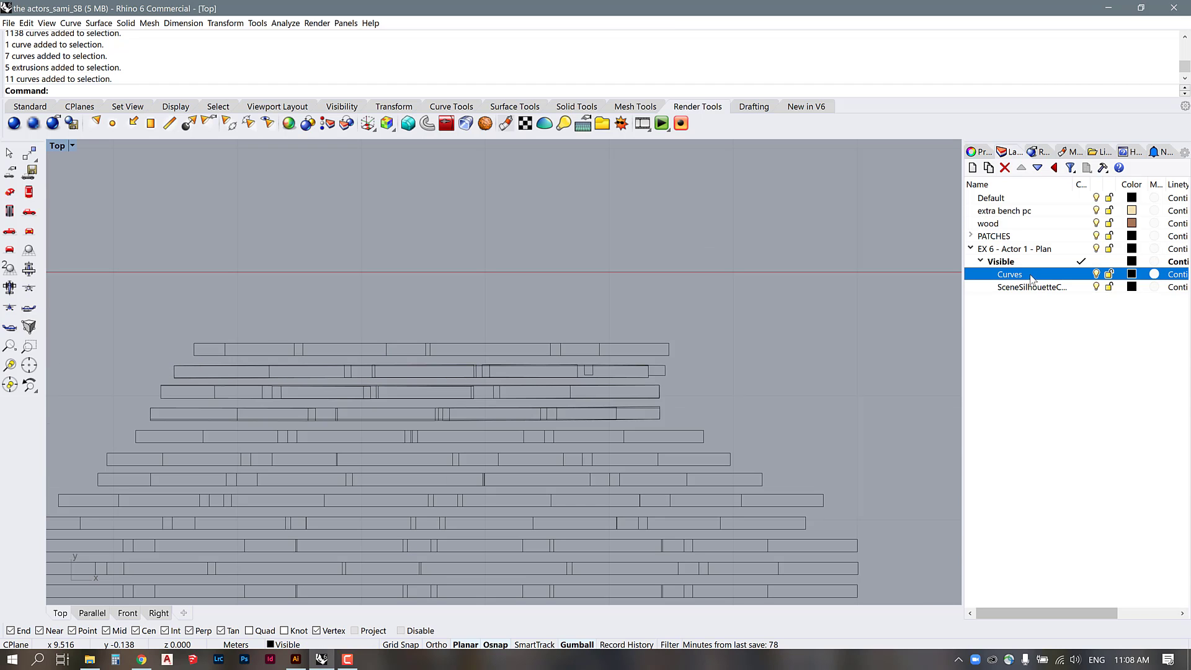
Step: Select all 1138 curves on the Curves layer, try Explode, then Ungroup them twice
{"action": "right_click", "coordinate": [1022, 277]}
{"action": "left_click", "coordinate": [1054, 437]}
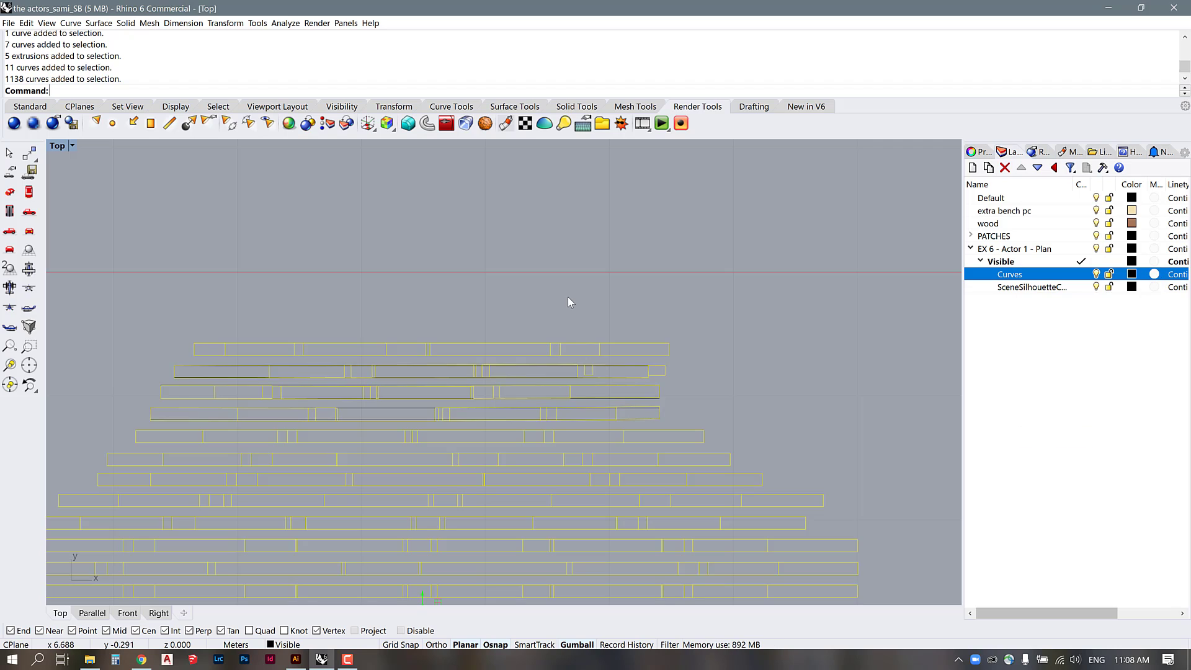
{"action": "key", "text": "Return"}
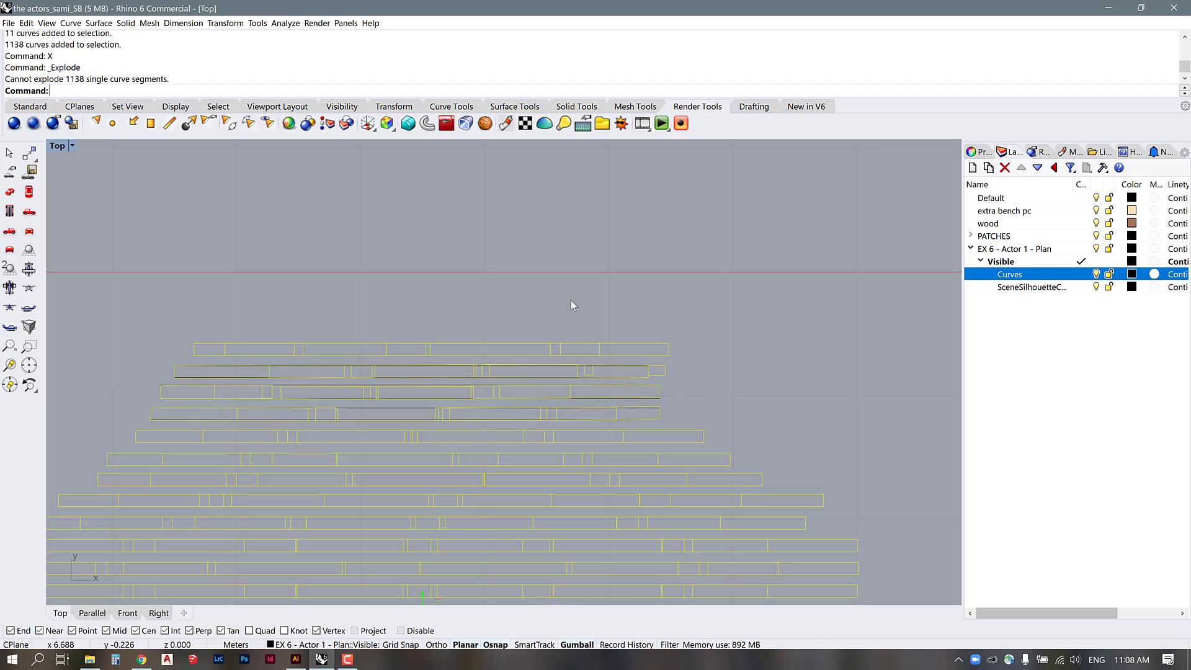
{"action": "type", "text": "Ungroup"}
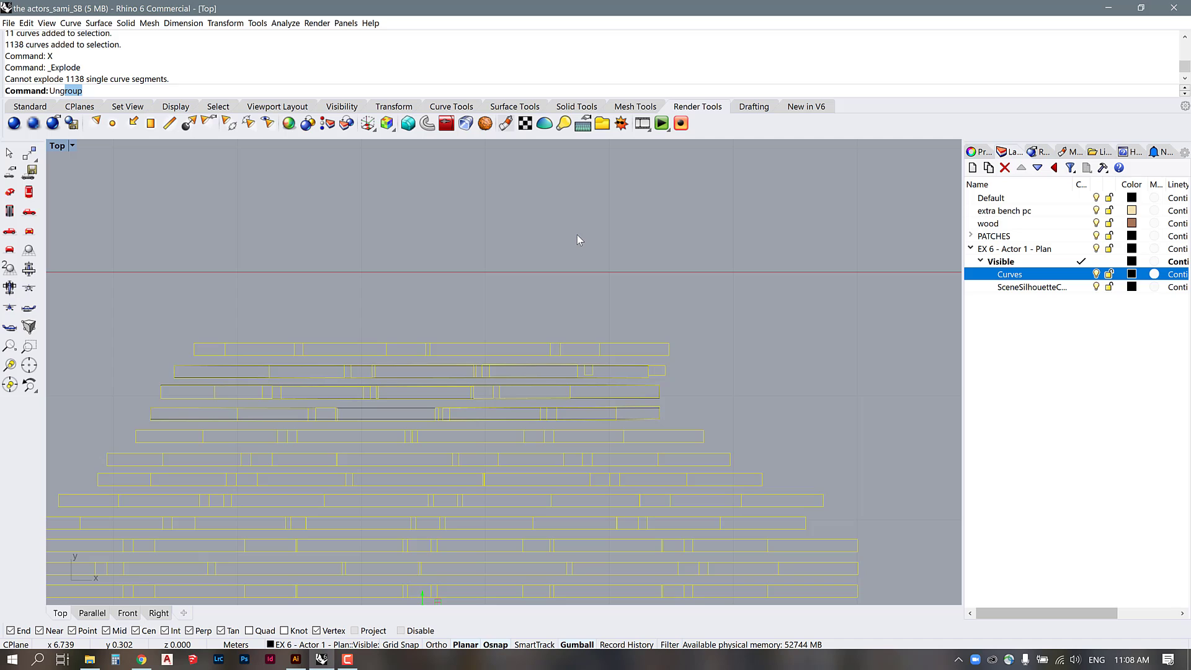
{"action": "key", "text": "Return"}
{"action": "type", "text": "Ungroup"}
{"action": "key", "text": "Return"}
{"action": "key", "text": "Escape"}
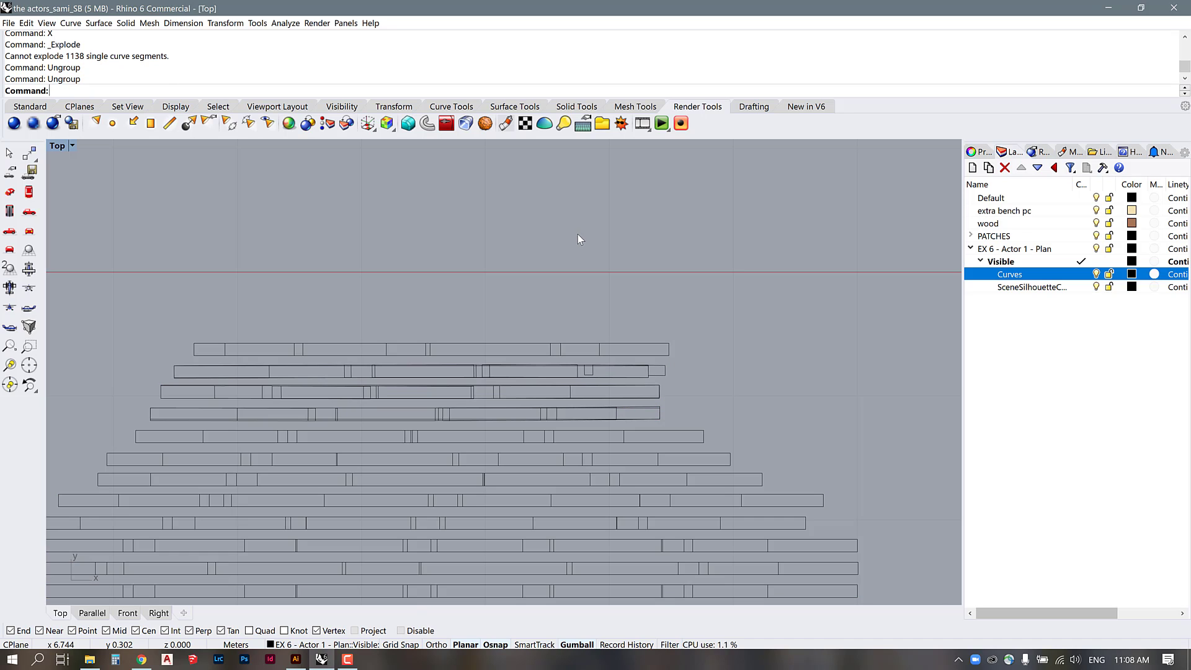
{"action": "scroll", "coordinate": [258, 376], "scroll_direction": "up", "scroll_amount": 5}
Step: Window-select the second row's overlapping curves, including the right-end rectangle
{"action": "left_click", "coordinate": [344, 361]}
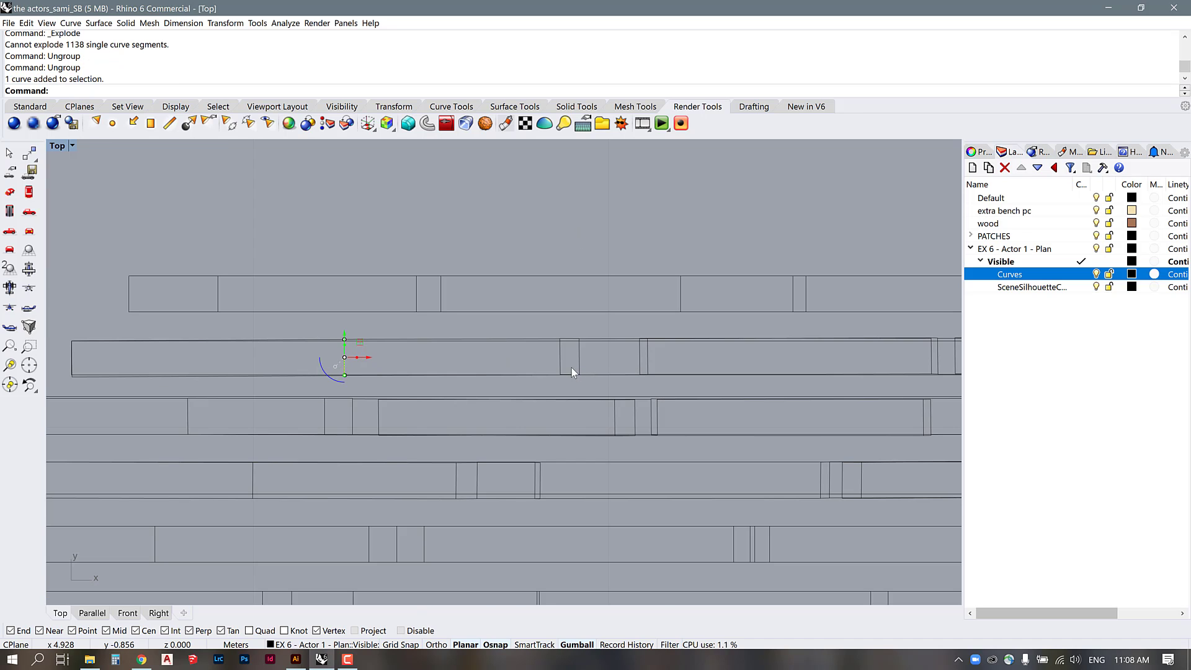
{"action": "key", "text": "Left"}
{"action": "key", "text": "Left"}
{"action": "left_click_drag", "start_coordinate": [178, 326], "coordinate": [898, 357]}
{"action": "scroll", "coordinate": [182, 320], "scroll_direction": "down", "scroll_amount": 4}
{"action": "scroll", "coordinate": [222, 344], "scroll_direction": "down", "scroll_amount": 2}
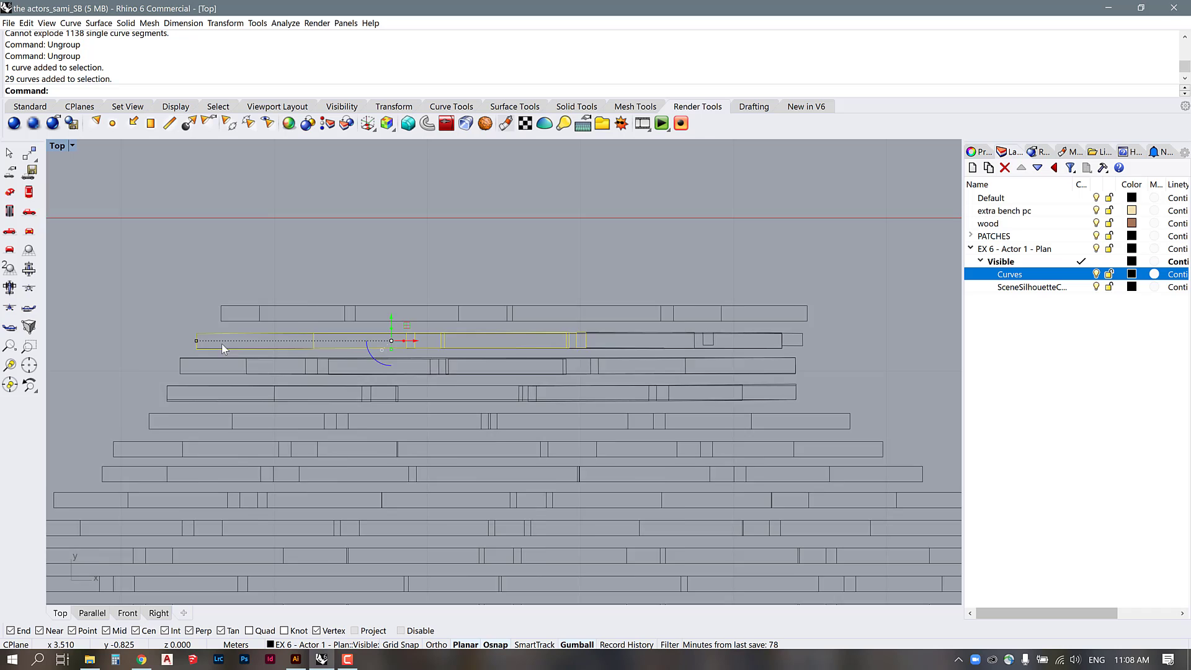
{"action": "scroll", "coordinate": [311, 310], "scroll_direction": "up", "scroll_amount": 4}
{"action": "left_click_drag", "start_coordinate": [297, 305], "coordinate": [952, 355], "text": "shift"}
{"action": "scroll", "coordinate": [559, 363], "scroll_direction": "down", "scroll_amount": 3}
{"action": "scroll", "coordinate": [559, 358], "scroll_direction": "up", "scroll_amount": 4}
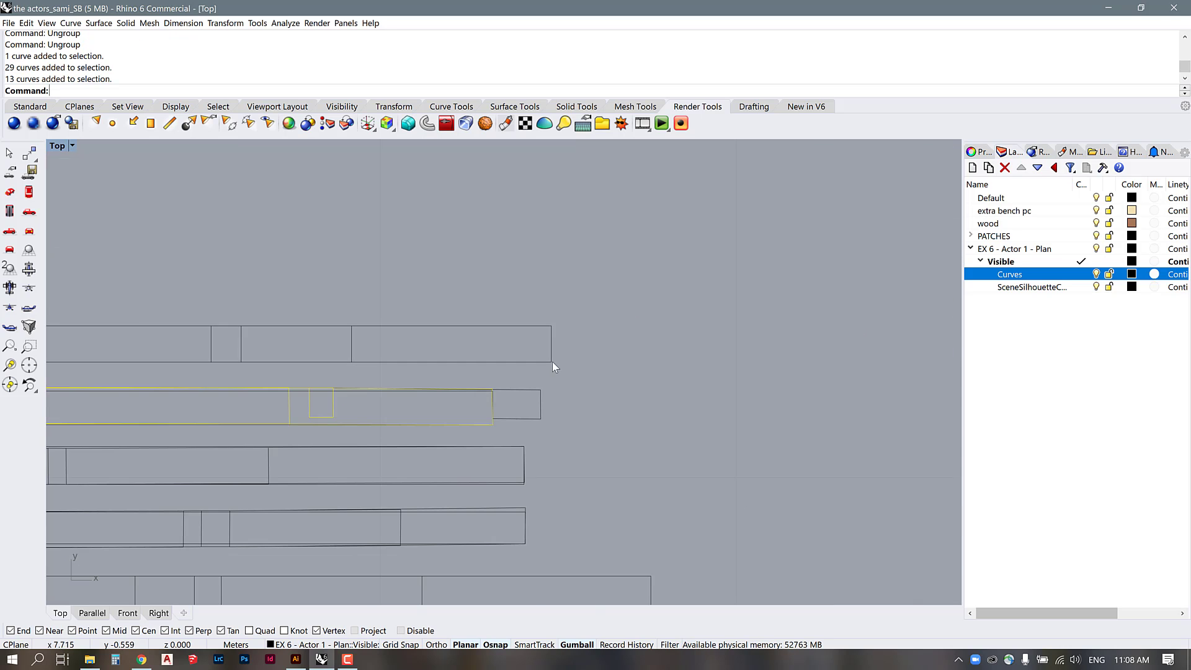
{"action": "scroll", "coordinate": [492, 379], "scroll_direction": "down", "scroll_amount": 1}
{"action": "scroll", "coordinate": [572, 408], "scroll_direction": "up", "scroll_amount": 3}
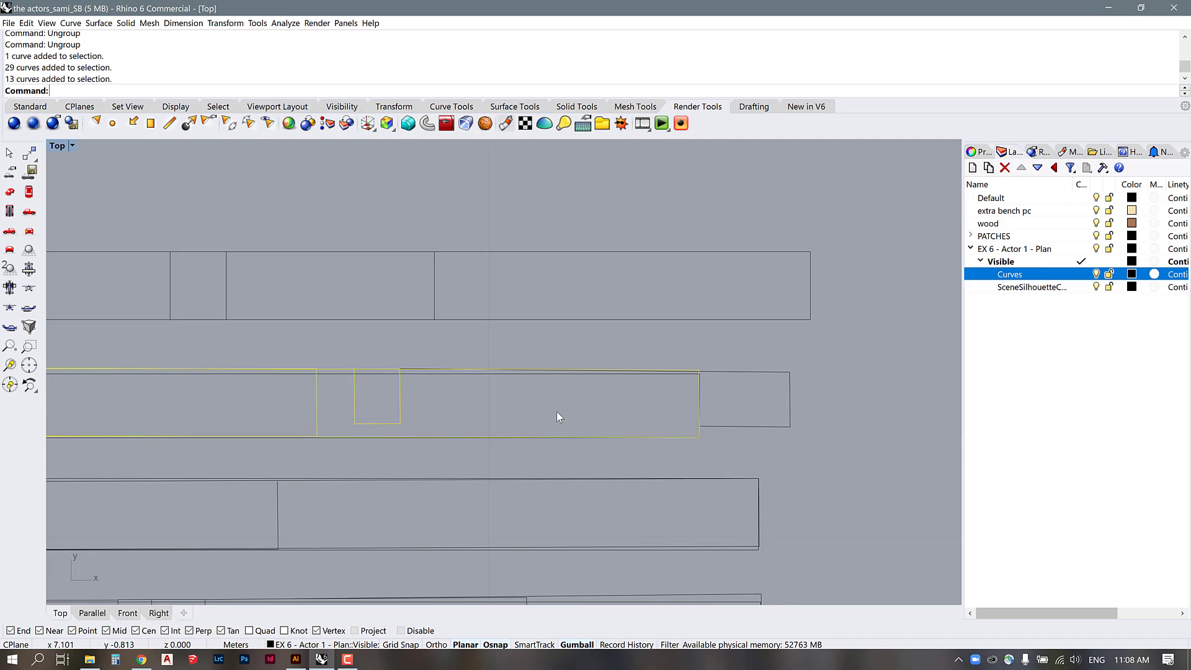
{"action": "left_click_drag", "start_coordinate": [288, 350], "coordinate": [862, 459], "text": "shift"}
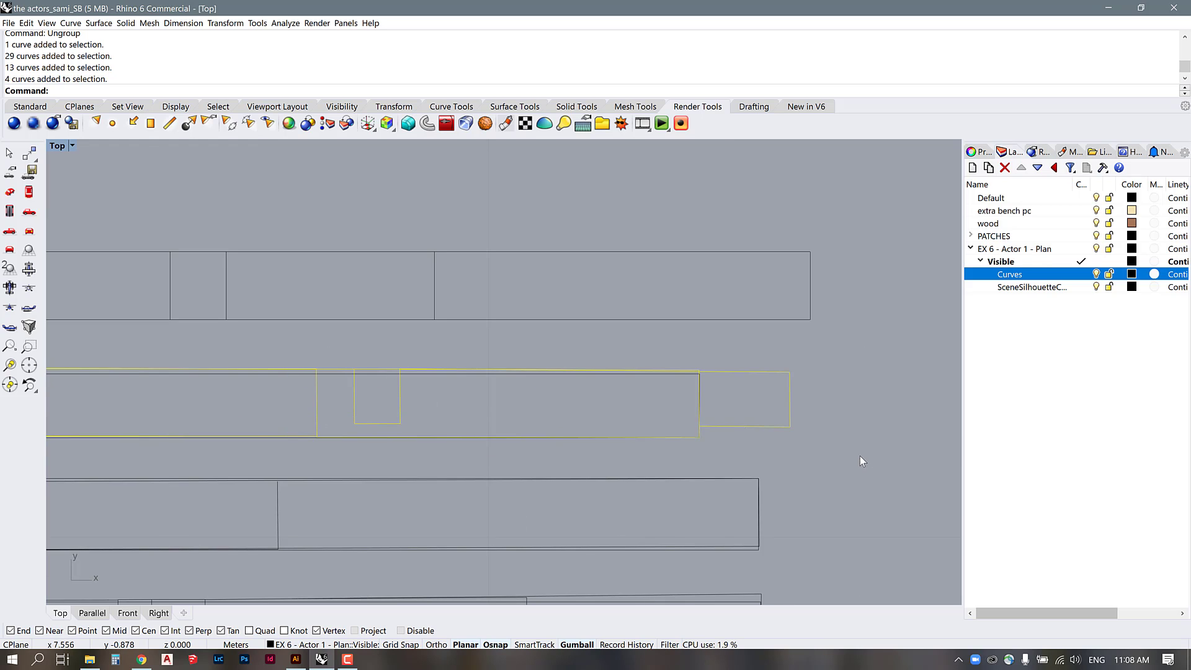
Step: Deselect the curves to keep, including the small rectangle, and delete the remaining redundant curves
{"action": "left_click", "coordinate": [316, 397], "text": "ctrl"}
{"action": "scroll", "coordinate": [671, 367], "scroll_direction": "down", "scroll_amount": 3}
{"action": "scroll", "coordinate": [657, 378], "scroll_direction": "up", "scroll_amount": 2}
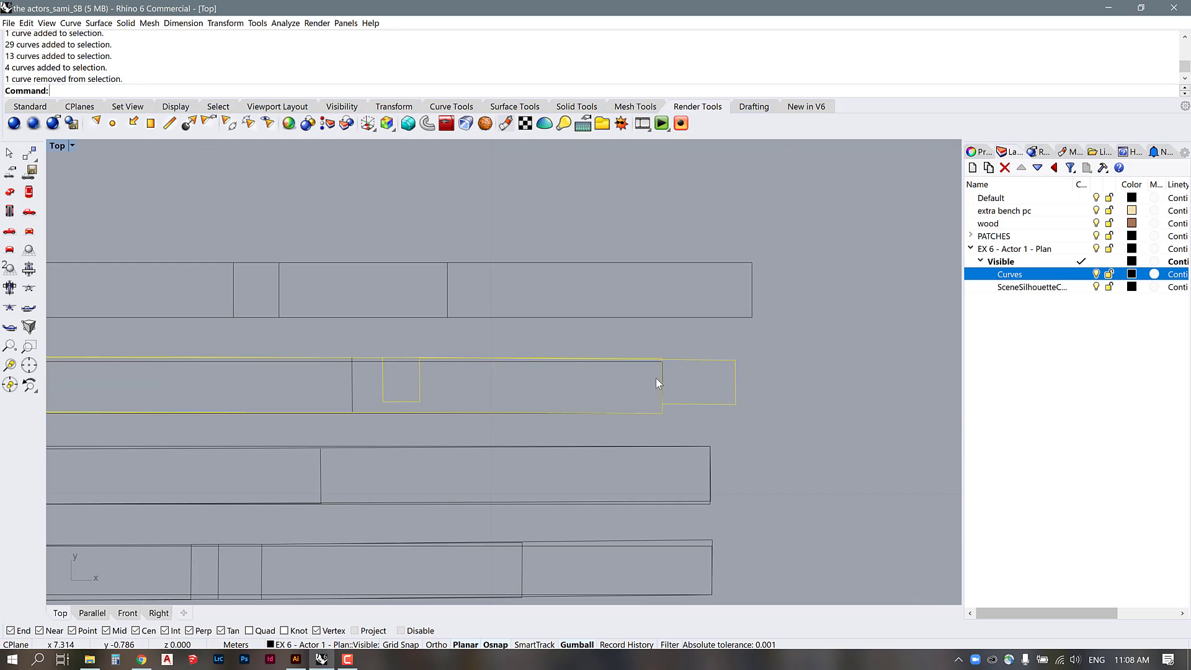
{"action": "left_click", "coordinate": [661, 385], "text": "ctrl"}
{"action": "scroll", "coordinate": [758, 390], "scroll_direction": "down", "scroll_amount": 3}
{"action": "scroll", "coordinate": [574, 400], "scroll_direction": "up", "scroll_amount": 4}
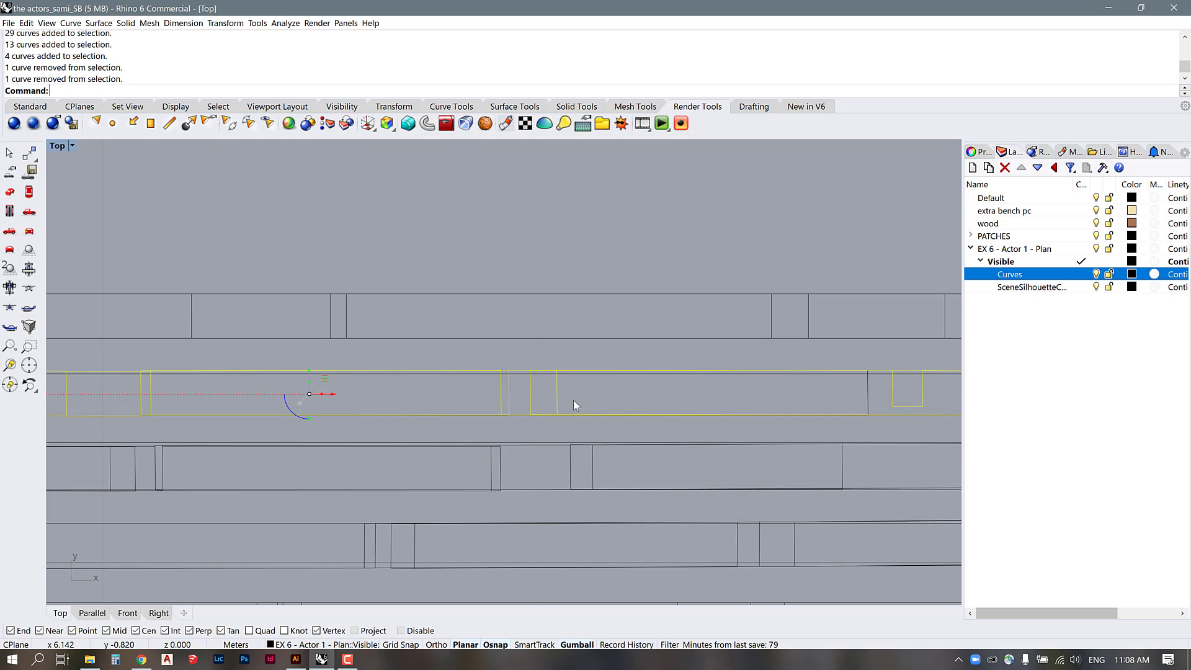
{"action": "left_click", "coordinate": [586, 409], "text": "ctrl"}
{"action": "scroll", "coordinate": [586, 408], "scroll_direction": "down", "scroll_amount": 3}
{"action": "scroll", "coordinate": [430, 385], "scroll_direction": "up", "scroll_amount": 4}
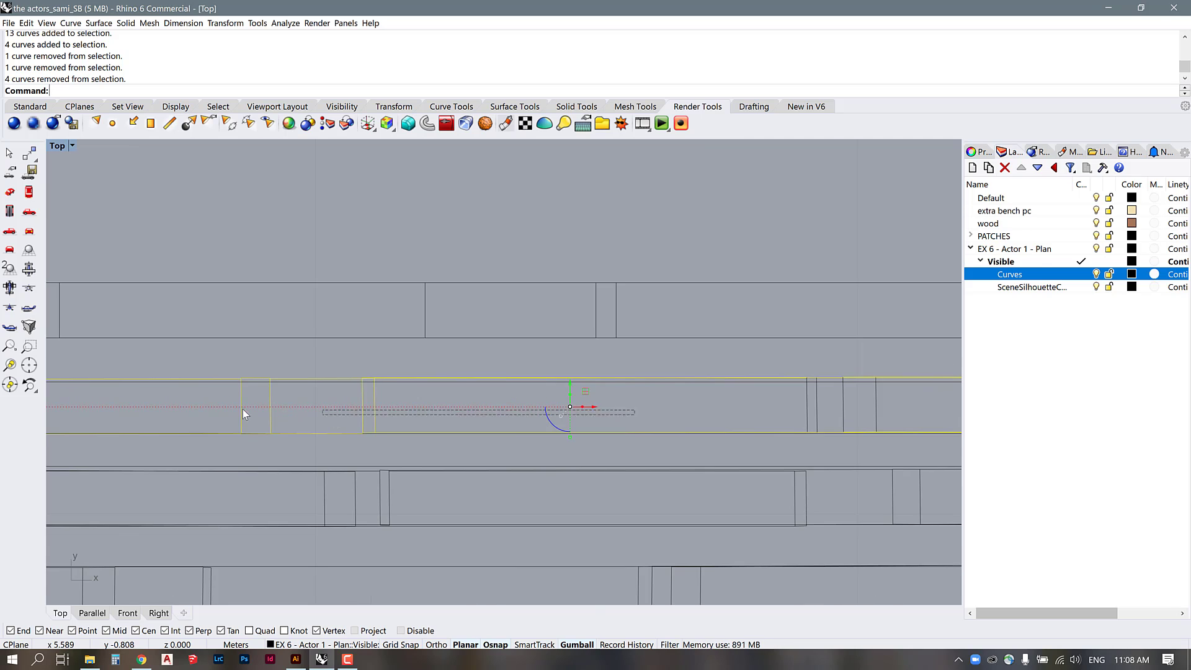
{"action": "left_click", "coordinate": [615, 417], "text": "ctrl"}
{"action": "scroll", "coordinate": [614, 417], "scroll_direction": "down", "scroll_amount": 3}
{"action": "scroll", "coordinate": [496, 420], "scroll_direction": "up", "scroll_amount": 3}
{"action": "left_click", "coordinate": [374, 428], "text": "ctrl"}
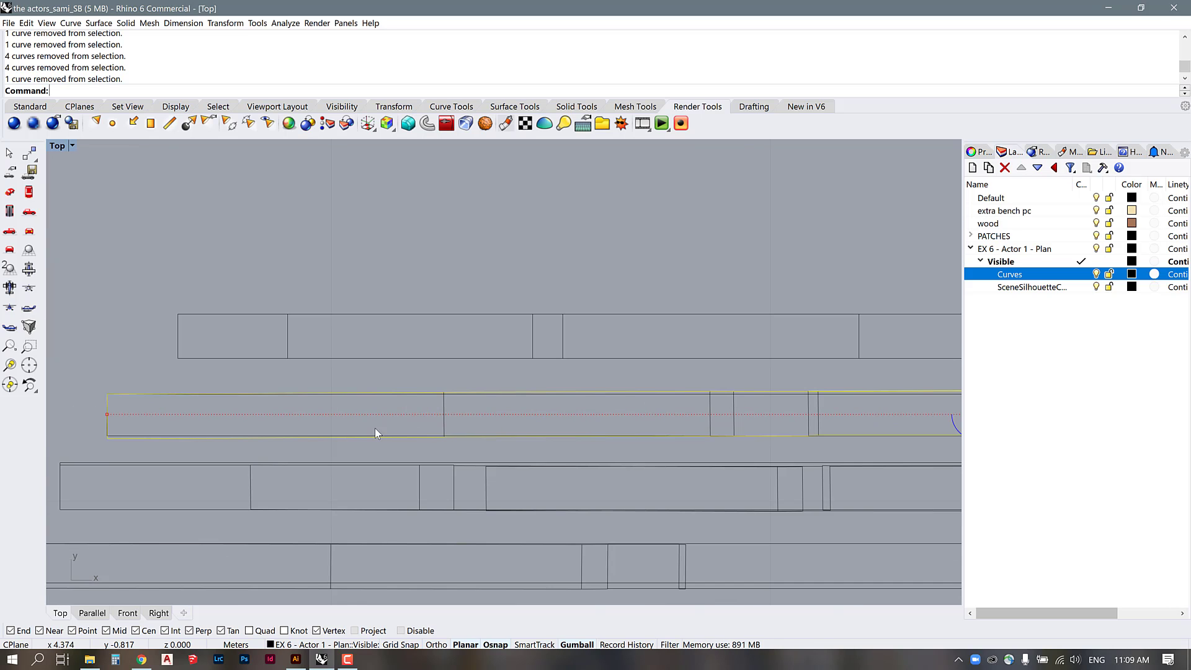
{"action": "scroll", "coordinate": [384, 427], "scroll_direction": "down", "scroll_amount": 3}
{"action": "scroll", "coordinate": [639, 426], "scroll_direction": "up", "scroll_amount": 3}
{"action": "left_click", "coordinate": [637, 408], "text": "ctrl"}
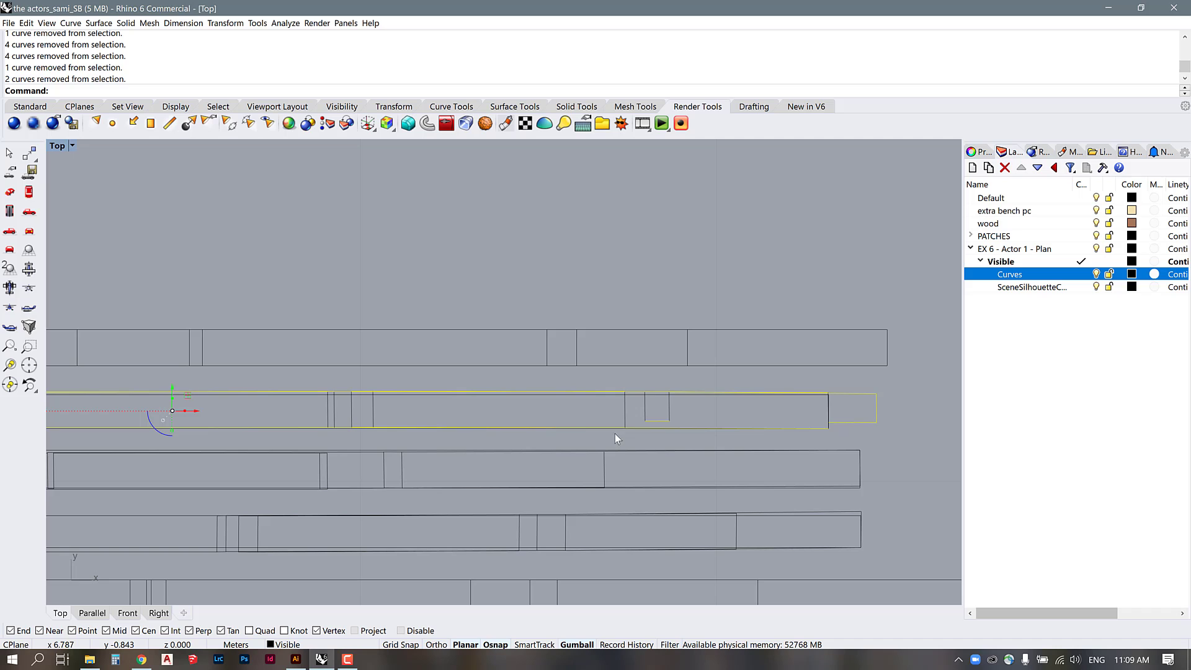
{"action": "key", "text": "Delete"}
Step: Delete the small leftover rectangle
{"action": "scroll", "coordinate": [806, 385], "scroll_direction": "down", "scroll_amount": 4}
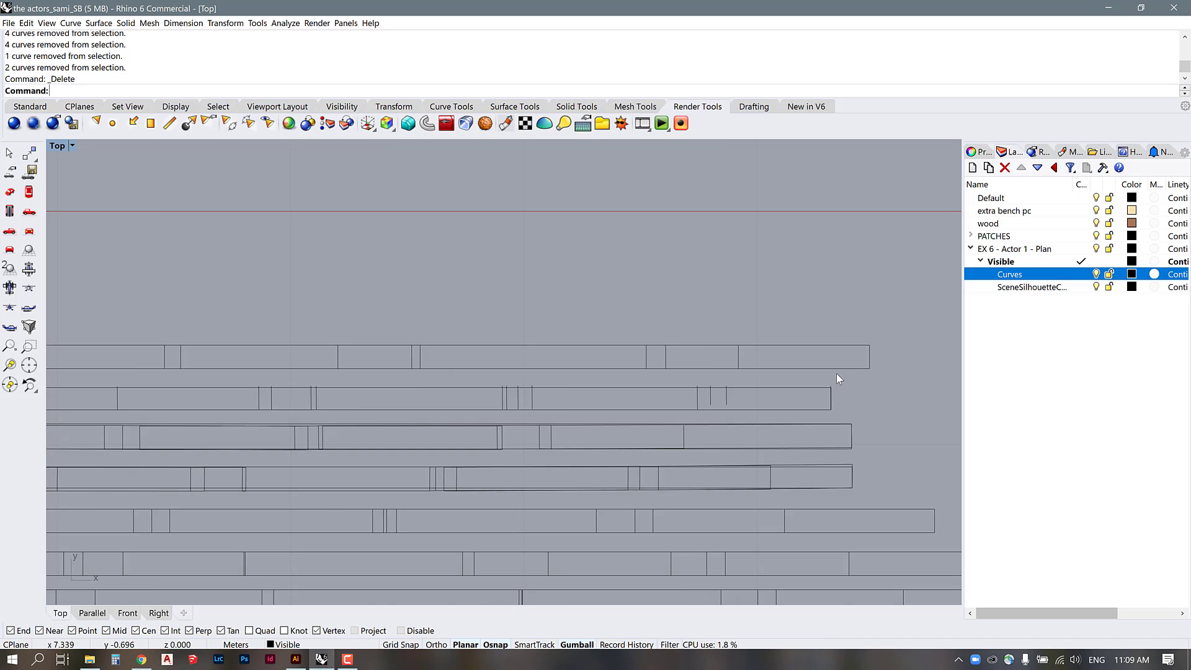
{"action": "scroll", "coordinate": [834, 387], "scroll_direction": "up", "scroll_amount": 3}
{"action": "left_click", "coordinate": [832, 453]}
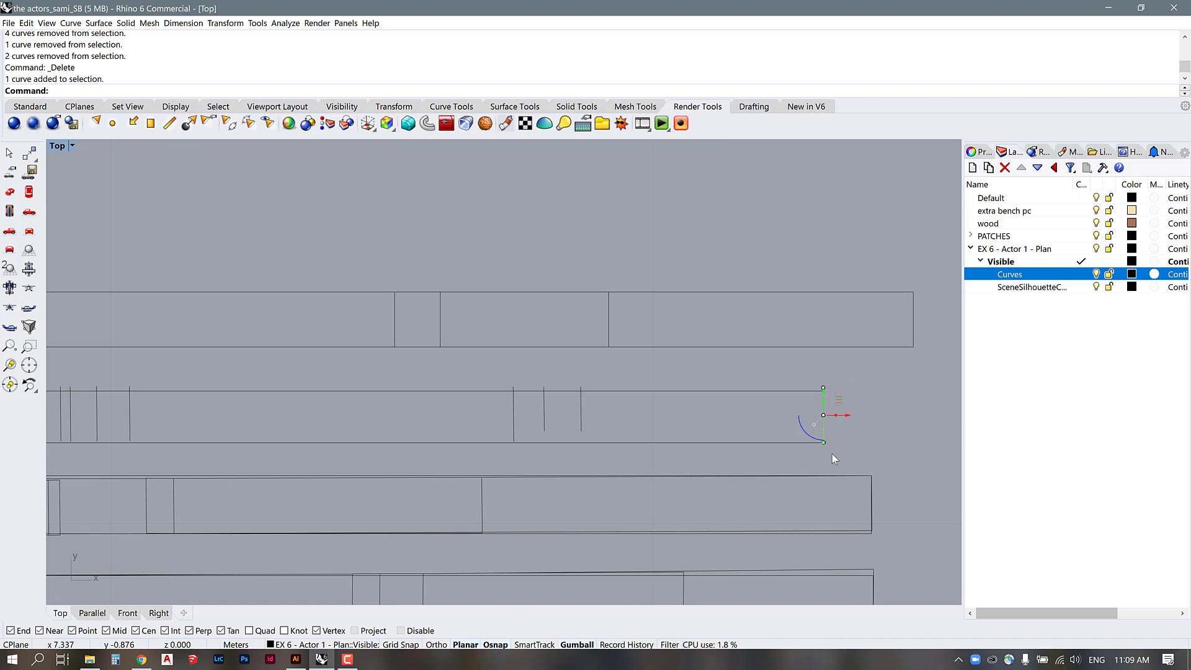
{"action": "key", "text": "Delete"}
Step: Trim the first two overshooting line ends against the second-row rectangle outline
{"action": "scroll", "coordinate": [826, 391], "scroll_direction": "down", "scroll_amount": 3}
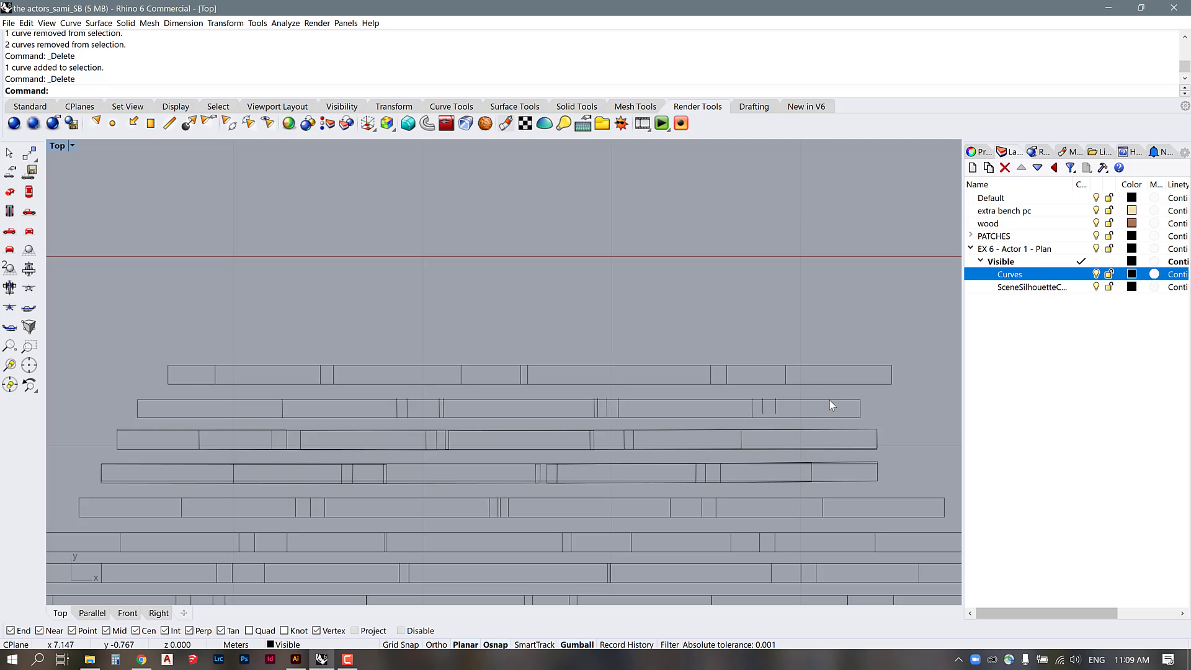
{"action": "left_click", "coordinate": [833, 406]}
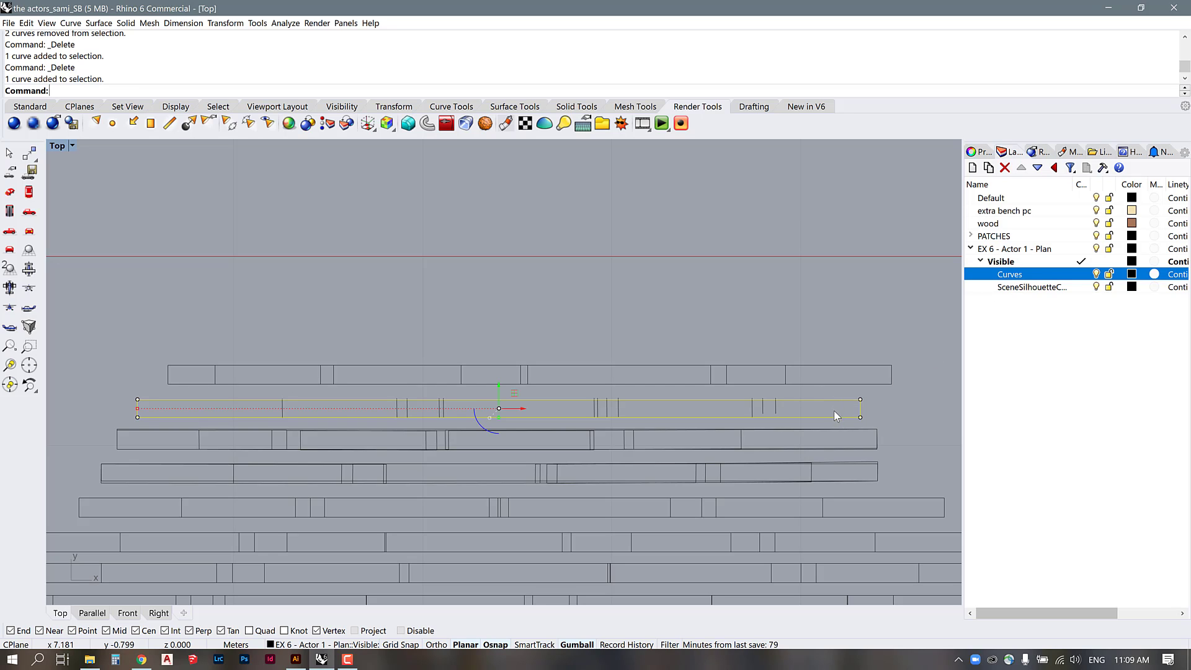
{"action": "scroll", "coordinate": [157, 415], "scroll_direction": "up", "scroll_amount": 2}
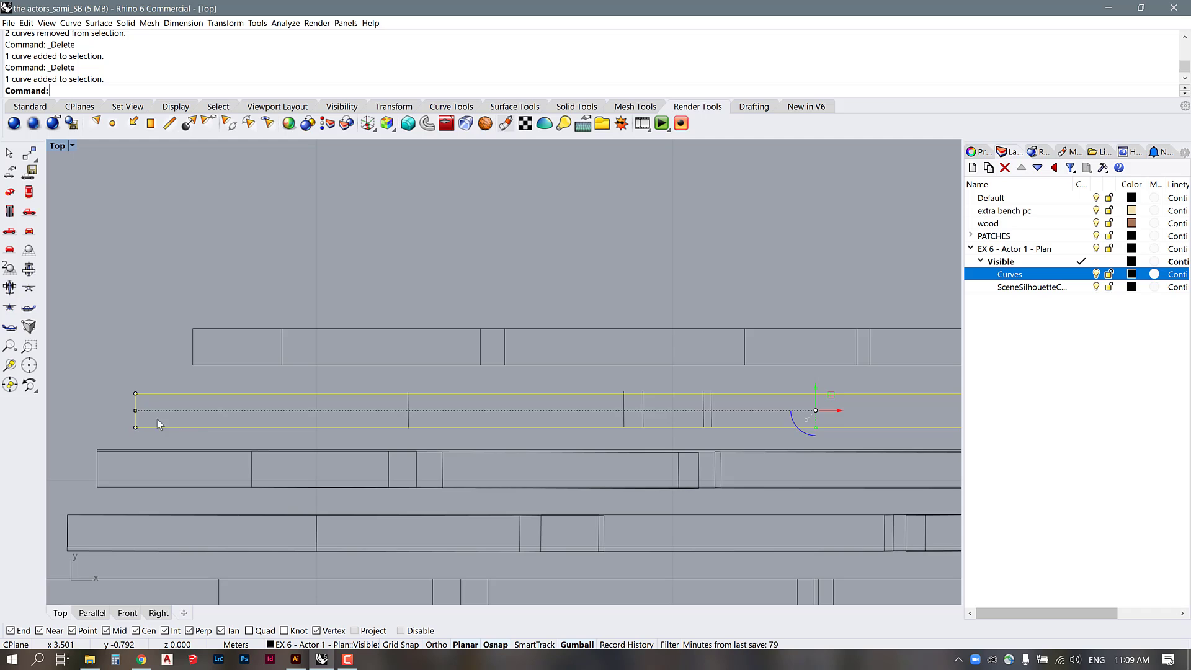
{"action": "scroll", "coordinate": [558, 419], "scroll_direction": "up", "scroll_amount": 2}
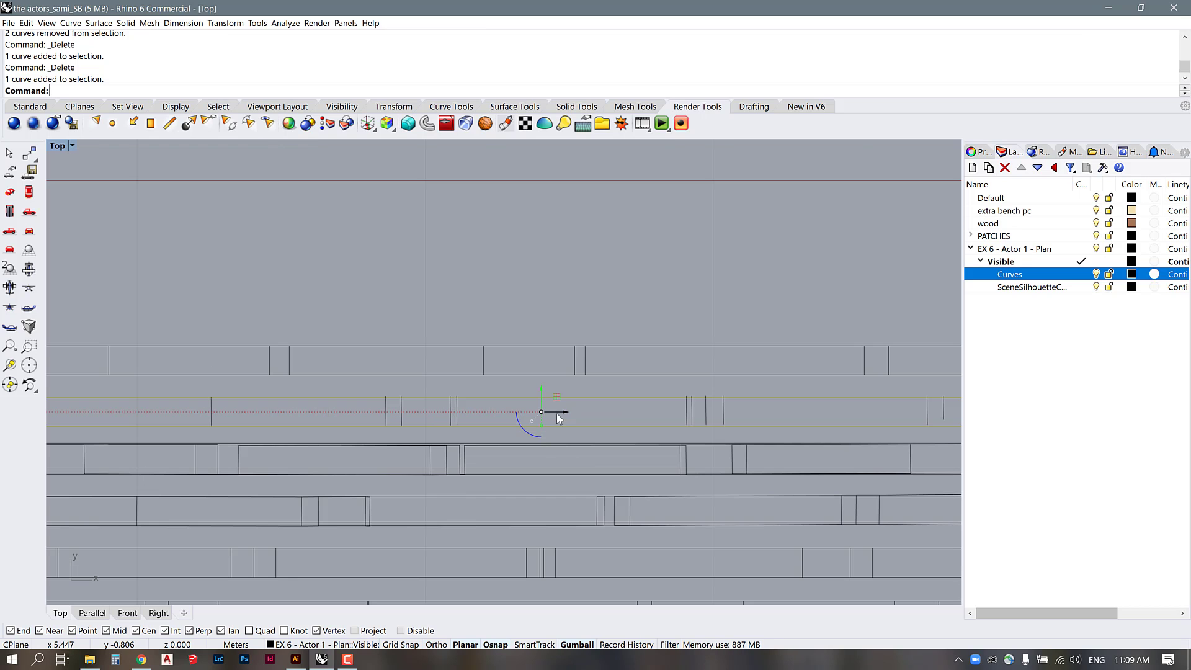
{"action": "key", "text": "Return"}
{"action": "scroll", "coordinate": [289, 404], "scroll_direction": "up", "scroll_amount": 6}
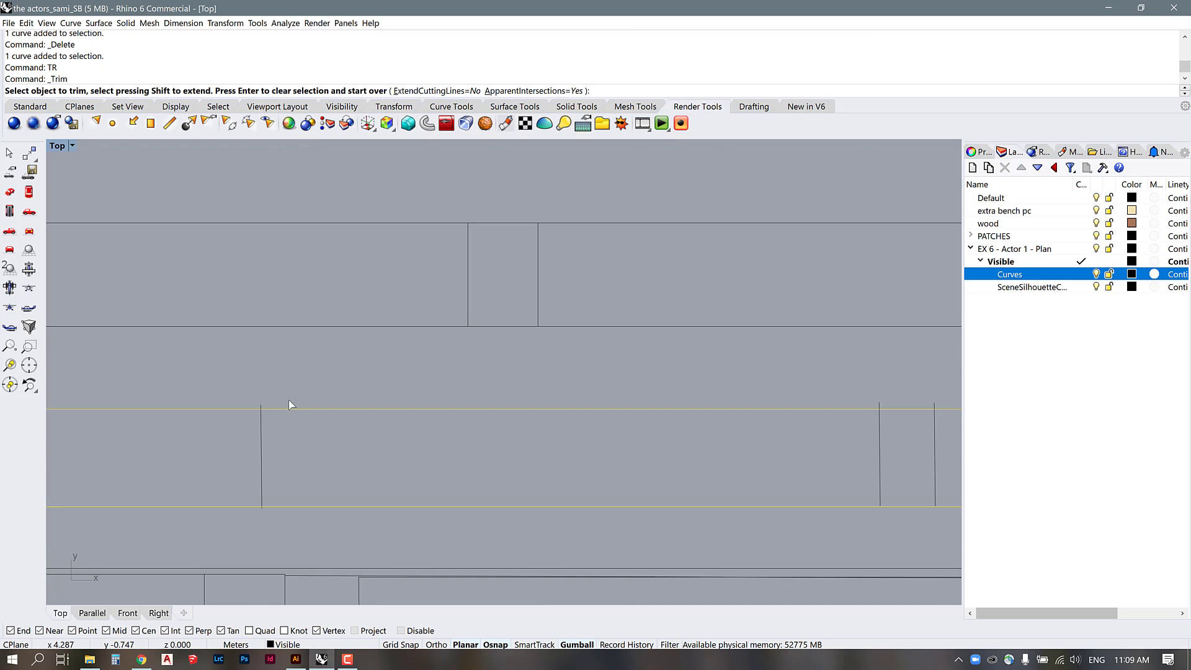
{"action": "left_click", "coordinate": [261, 408]}
{"action": "scroll", "coordinate": [248, 451], "scroll_direction": "down", "scroll_amount": 3}
{"action": "scroll", "coordinate": [233, 452], "scroll_direction": "up", "scroll_amount": 5}
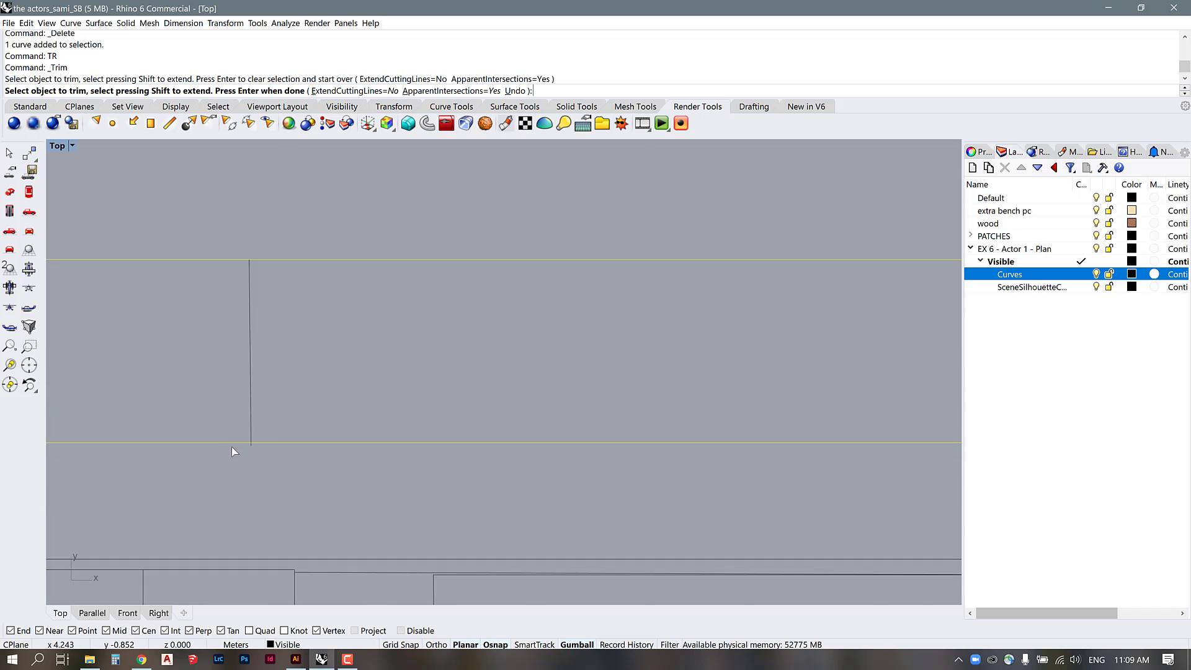
{"action": "left_click", "coordinate": [273, 442]}
{"action": "scroll", "coordinate": [159, 450], "scroll_direction": "down", "scroll_amount": 4}
{"action": "scroll", "coordinate": [160, 450], "scroll_direction": "up", "scroll_amount": 4}
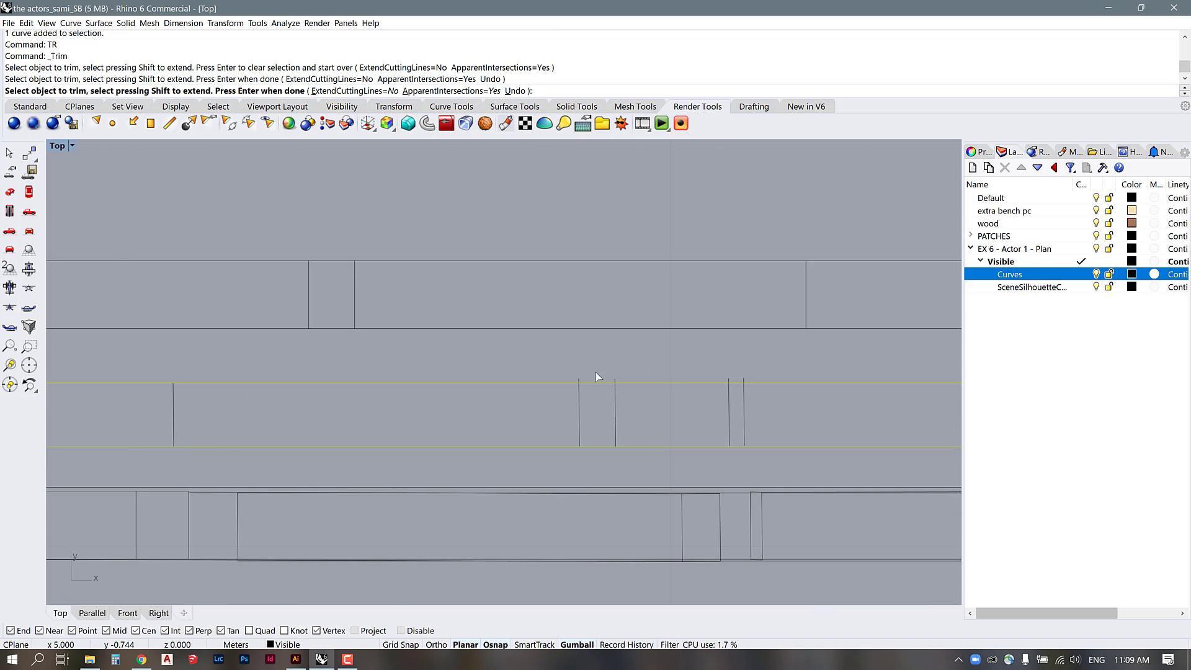
Step: Trim the remaining four overshooting line ends and finish trimming
{"action": "left_click", "coordinate": [646, 389]}
{"action": "scroll", "coordinate": [564, 420], "scroll_direction": "down", "scroll_amount": 3}
{"action": "left_click", "coordinate": [322, 404]}
{"action": "scroll", "coordinate": [623, 413], "scroll_direction": "up", "scroll_amount": 3}
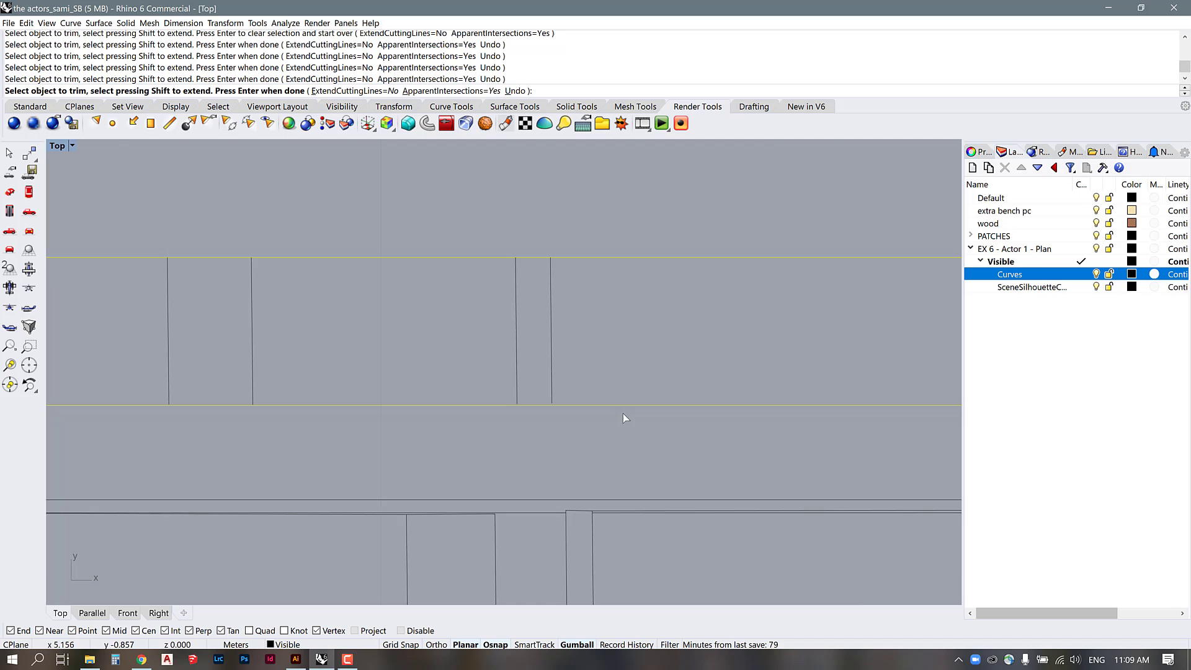
{"action": "left_click", "coordinate": [853, 424]}
{"action": "scroll", "coordinate": [854, 424], "scroll_direction": "up", "scroll_amount": 3}
{"action": "left_click", "coordinate": [897, 285]}
{"action": "scroll", "coordinate": [897, 285], "scroll_direction": "down", "scroll_amount": 3}
{"action": "scroll", "coordinate": [849, 330], "scroll_direction": "up", "scroll_amount": 3}
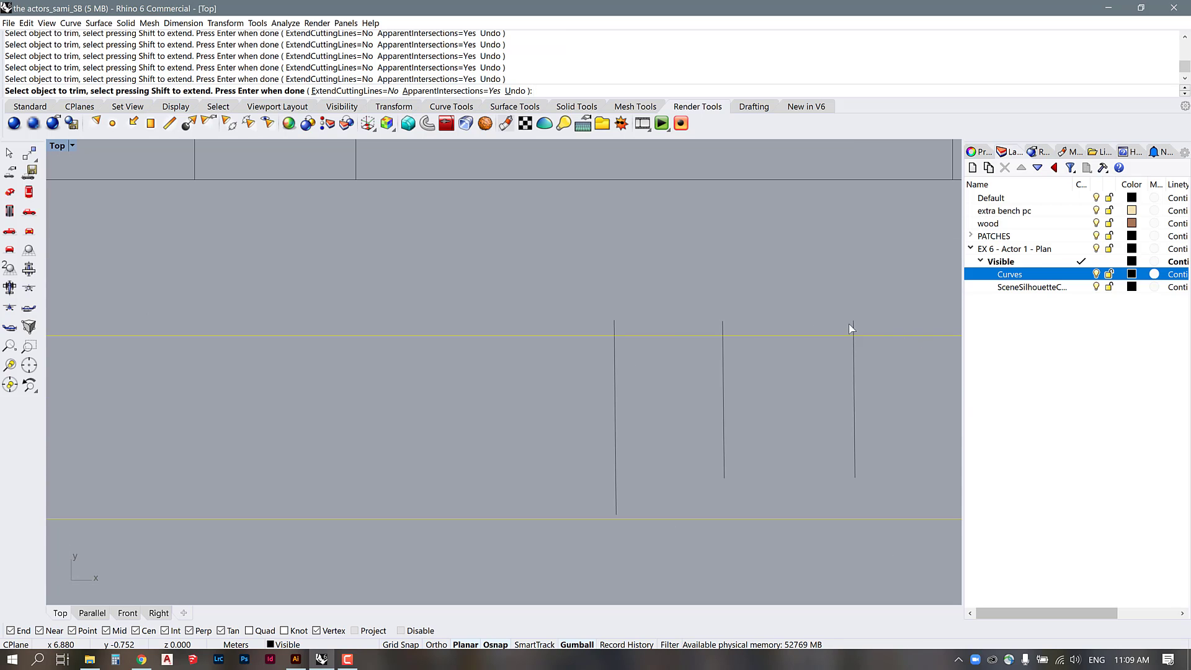
{"action": "scroll", "coordinate": [743, 363], "scroll_direction": "down", "scroll_amount": 3}
{"action": "key", "text": "Return"}
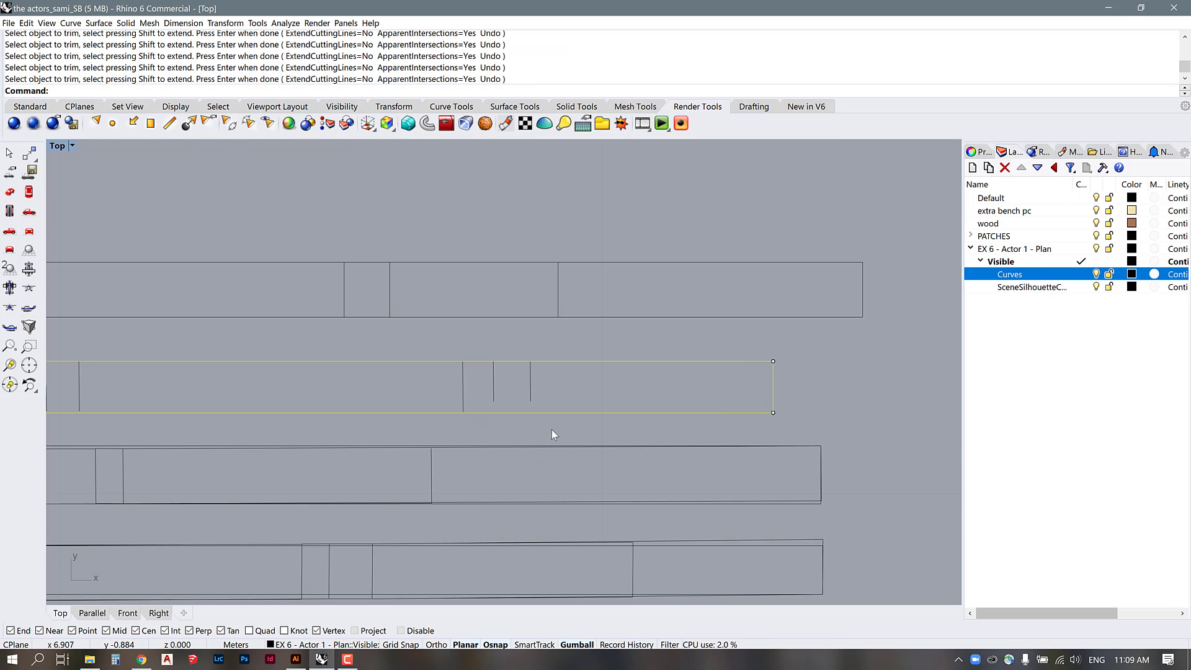
Step: Extend four short vertical lines to the second-row rectangle's lower edge with EX
{"action": "type", "text": "EX"}
{"action": "key", "text": "Return"}
{"action": "left_click", "coordinate": [532, 397]}
{"action": "scroll", "coordinate": [528, 397], "scroll_direction": "up", "scroll_amount": 2}
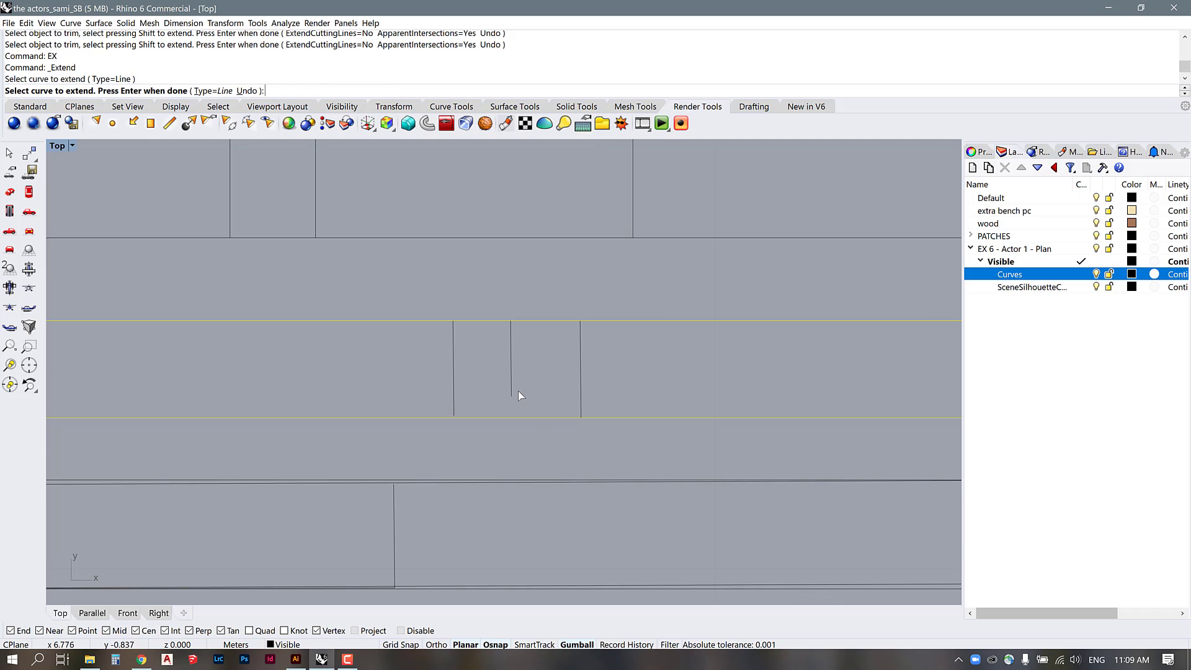
{"action": "left_click", "coordinate": [511, 391]}
{"action": "left_click", "coordinate": [458, 412]}
{"action": "scroll", "coordinate": [788, 393], "scroll_direction": "down", "scroll_amount": 3}
{"action": "scroll", "coordinate": [545, 417], "scroll_direction": "up", "scroll_amount": 3}
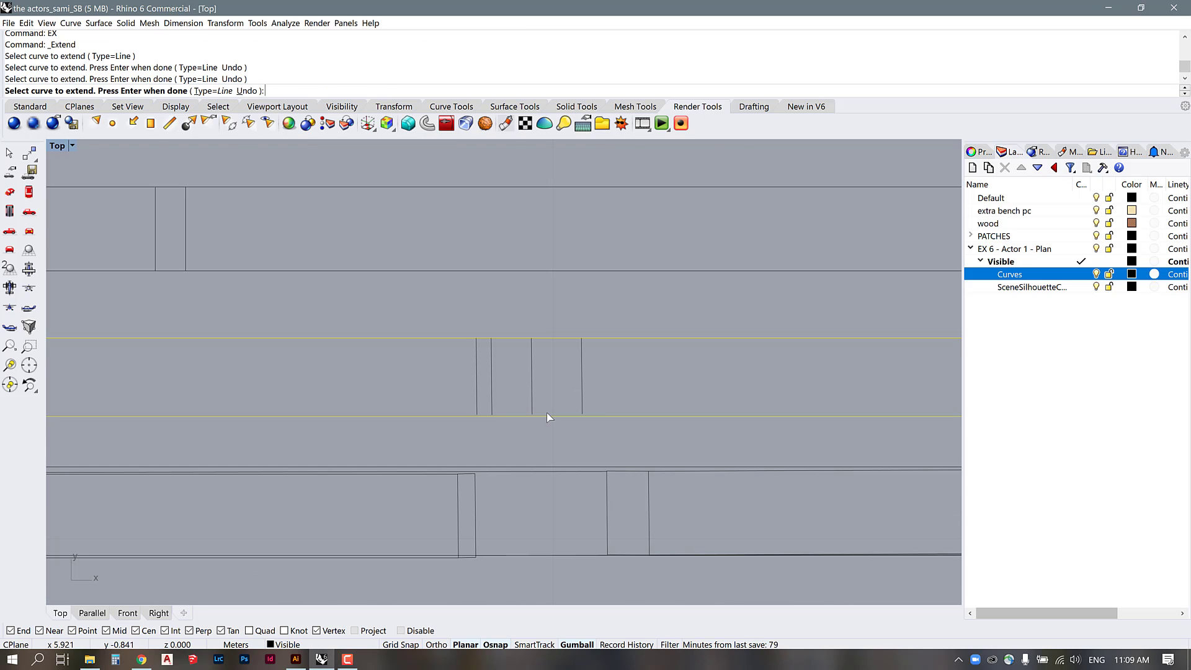
{"action": "left_click", "coordinate": [441, 388]}
{"action": "scroll", "coordinate": [505, 400], "scroll_direction": "down", "scroll_amount": 3}
{"action": "scroll", "coordinate": [459, 400], "scroll_direction": "up", "scroll_amount": 2}
Step: Lengthen another short line out to a picked end point
{"action": "left_click", "coordinate": [412, 401]}
{"action": "scroll", "coordinate": [763, 428], "scroll_direction": "up", "scroll_amount": 3}
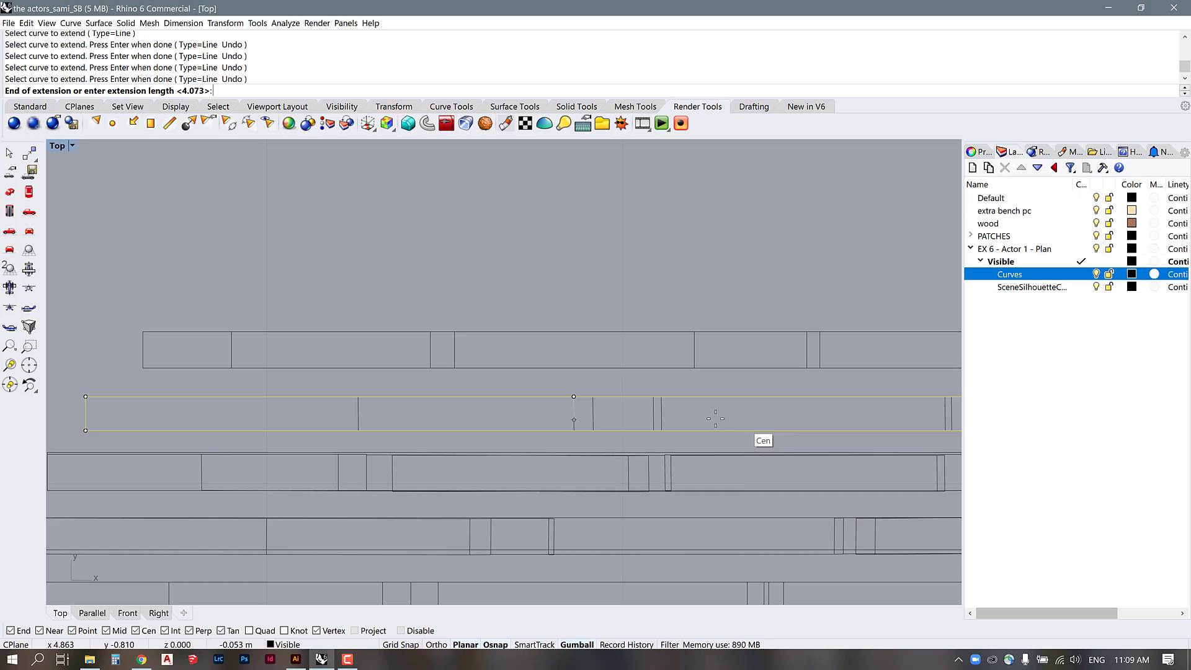
{"action": "scroll", "coordinate": [787, 412], "scroll_direction": "down", "scroll_amount": 2}
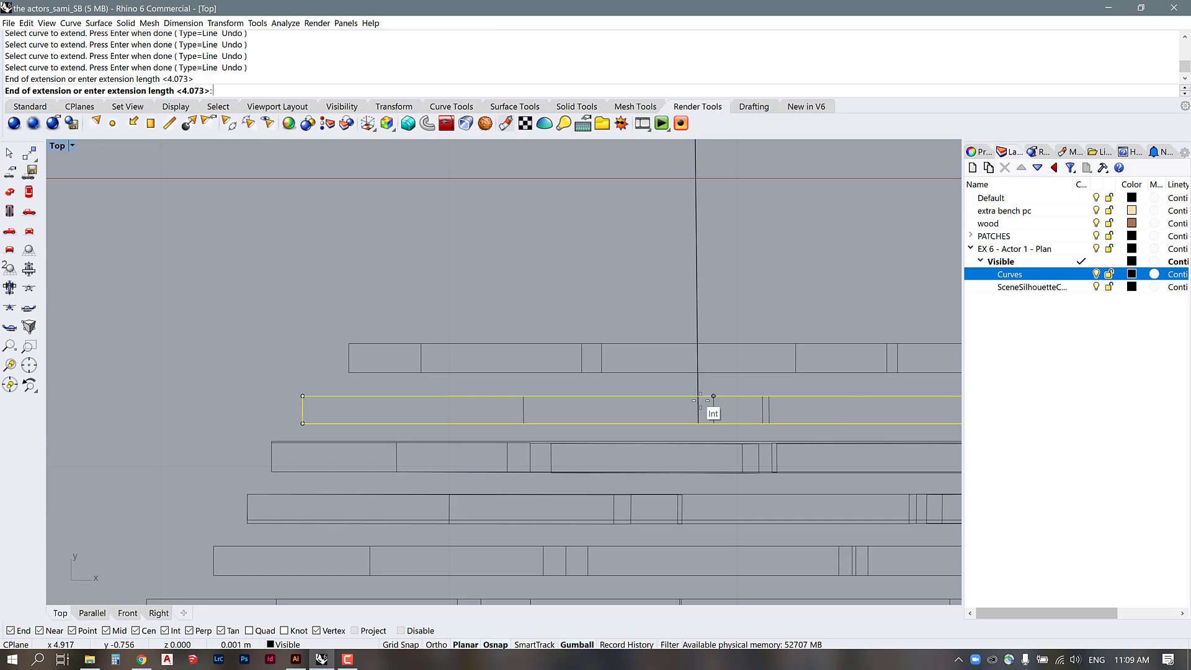
{"action": "left_click", "coordinate": [713, 411]}
{"action": "scroll", "coordinate": [522, 425], "scroll_direction": "up", "scroll_amount": 2}
Step: Extend one more short vertical line down to the rectangle's lower edge
{"action": "type", "text": "EX"}
{"action": "key", "text": "Return"}
{"action": "left_click", "coordinate": [558, 407]}
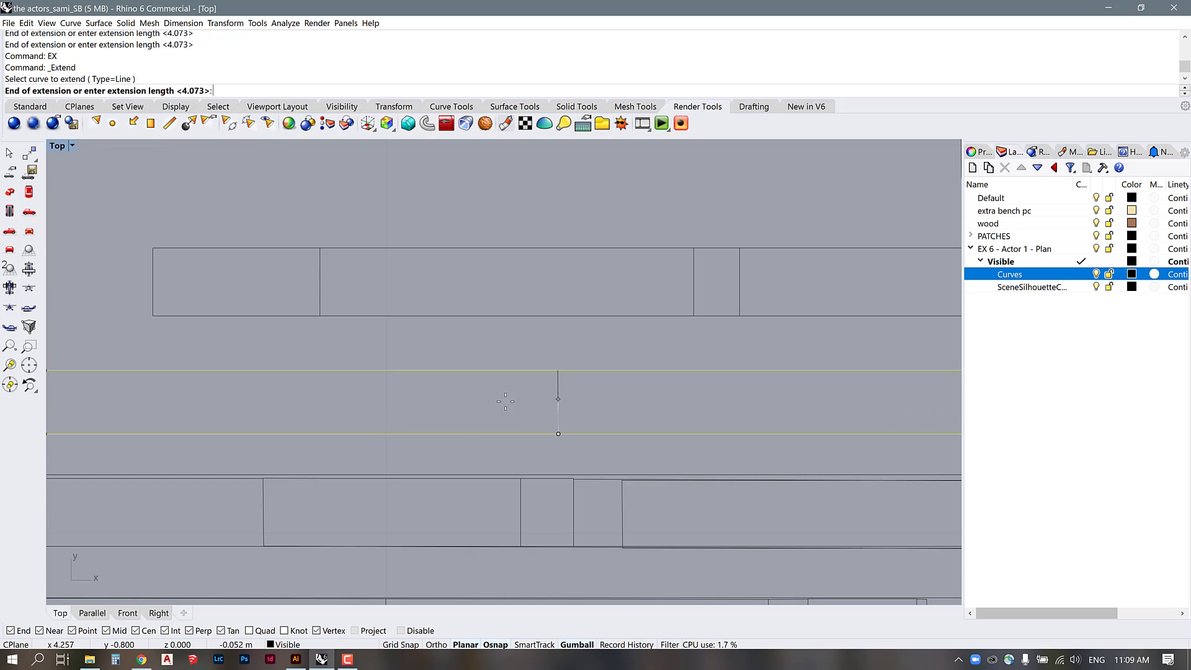
{"action": "scroll", "coordinate": [403, 436], "scroll_direction": "down", "scroll_amount": 2}
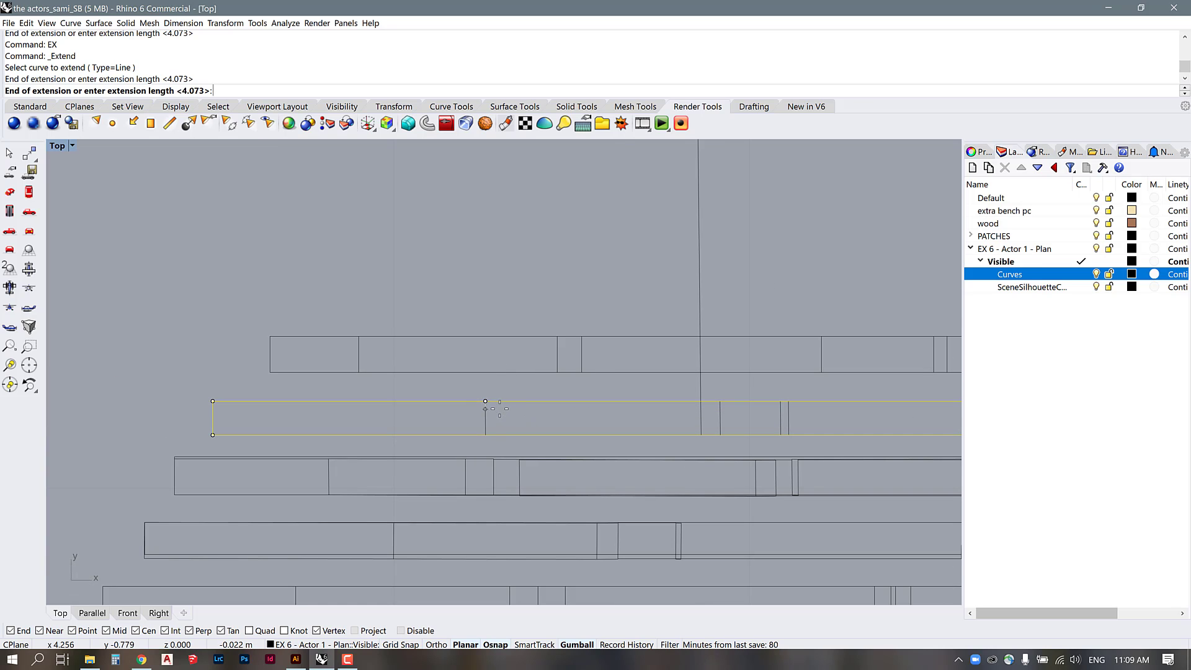
{"action": "left_click", "coordinate": [535, 438]}
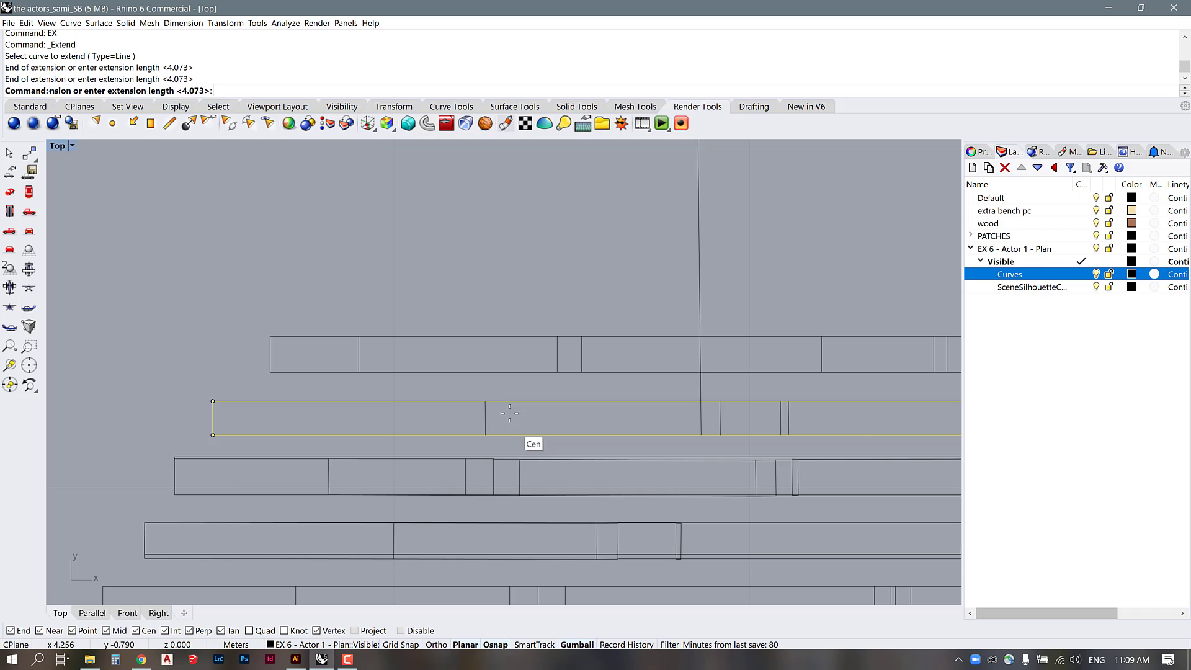
{"action": "scroll", "coordinate": [605, 426], "scroll_direction": "up", "scroll_amount": 3}
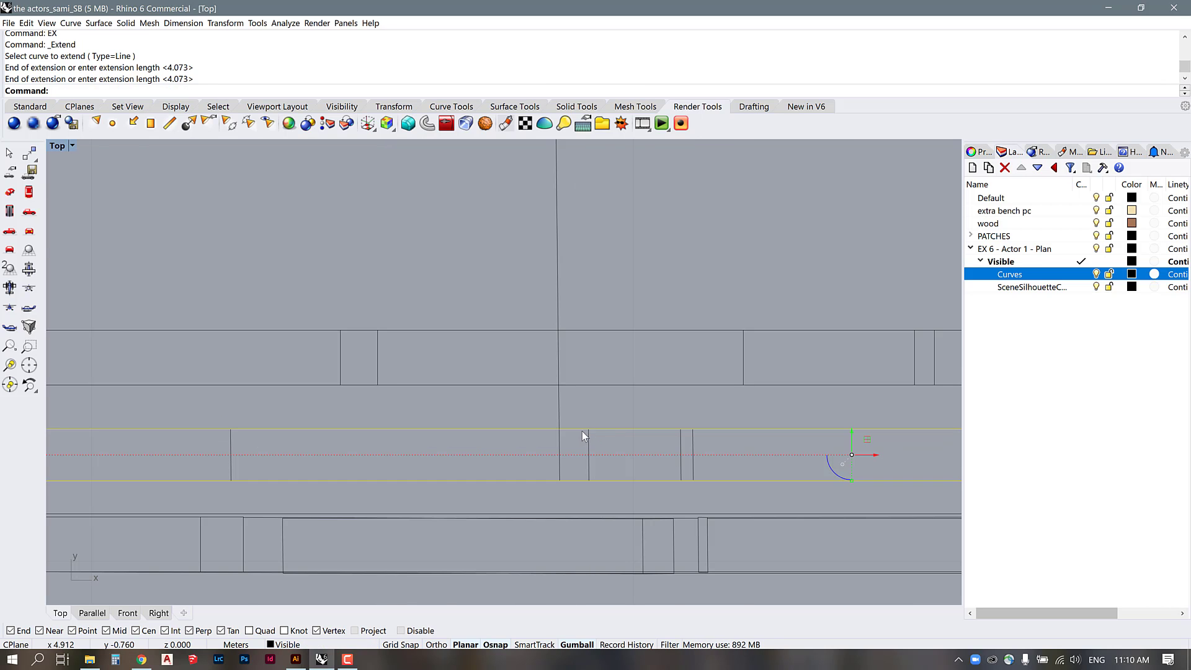
Step: Restart the Trim command (TR) on the strip's lines
{"action": "type", "text": "TR"}
{"action": "key", "text": "Return"}
{"action": "scroll", "coordinate": [540, 422], "scroll_direction": "down", "scroll_amount": 3}
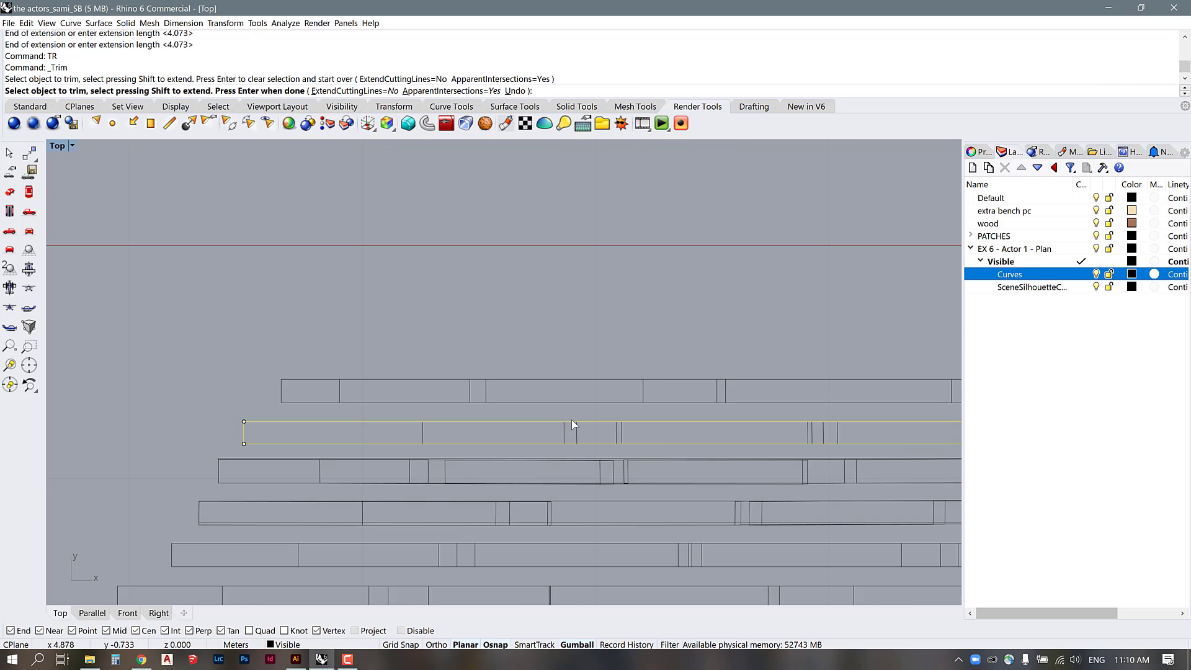
{"action": "scroll", "coordinate": [501, 412], "scroll_direction": "down", "scroll_amount": 5}
{"action": "scroll", "coordinate": [649, 420], "scroll_direction": "up", "scroll_amount": 4}
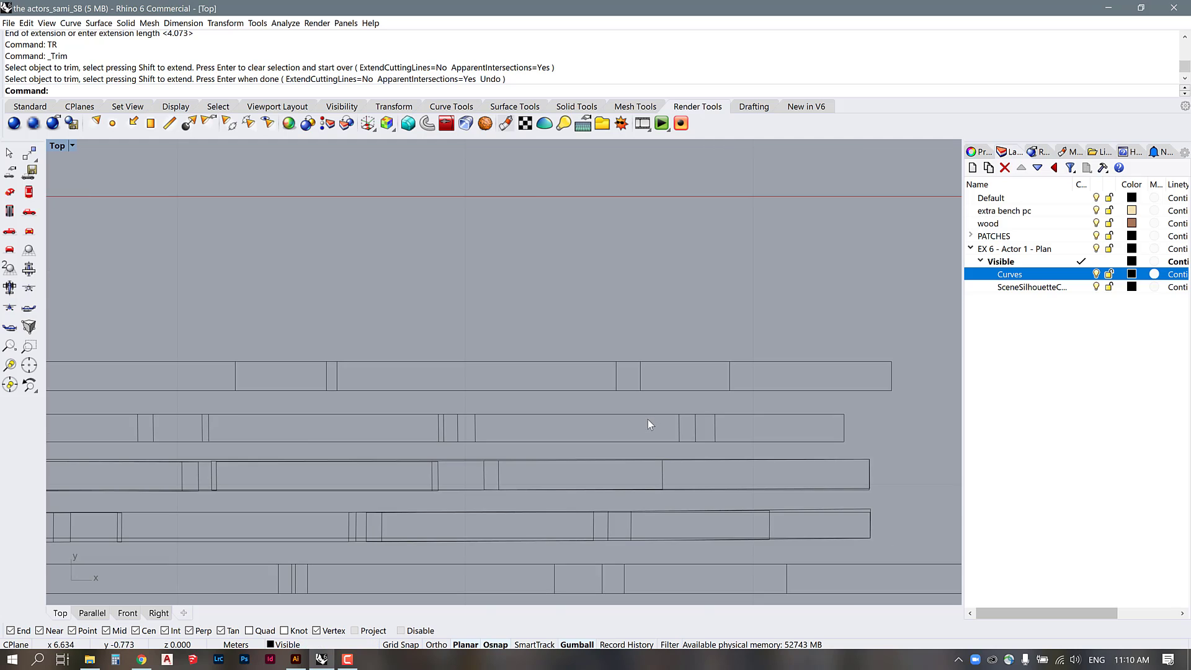
{"action": "scroll", "coordinate": [661, 420], "scroll_direction": "down", "scroll_amount": 2}
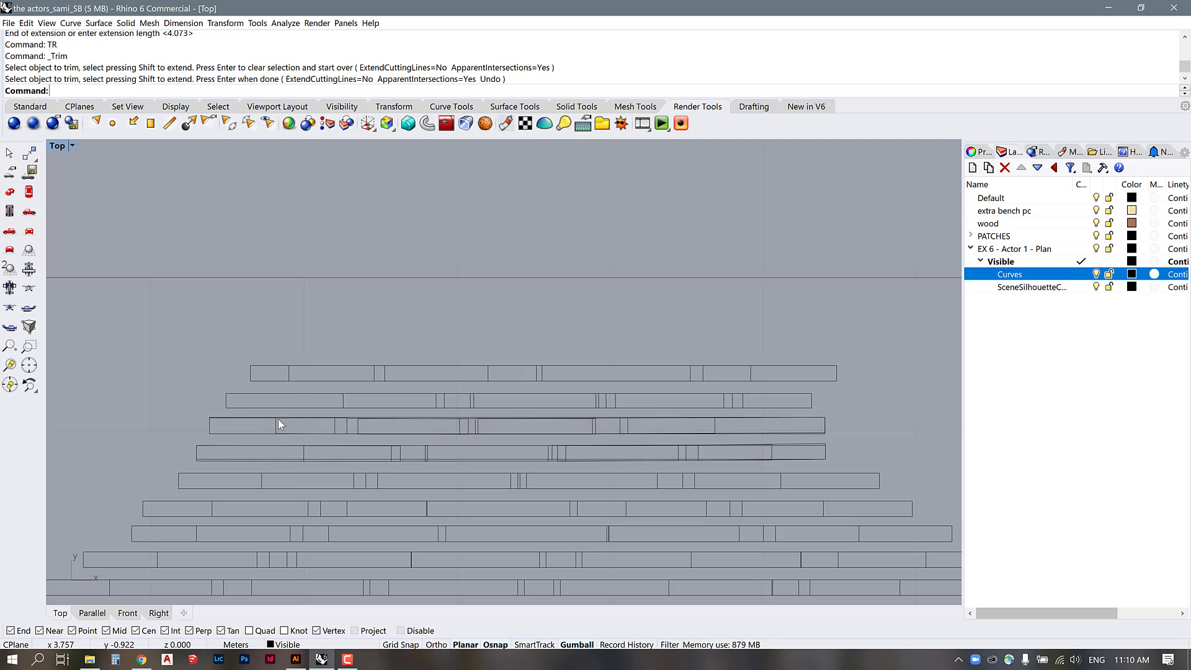
Step: Hide the Curves layer to check the linework, then turn it back on
{"action": "scroll", "coordinate": [574, 363], "scroll_direction": "down", "scroll_amount": 5}
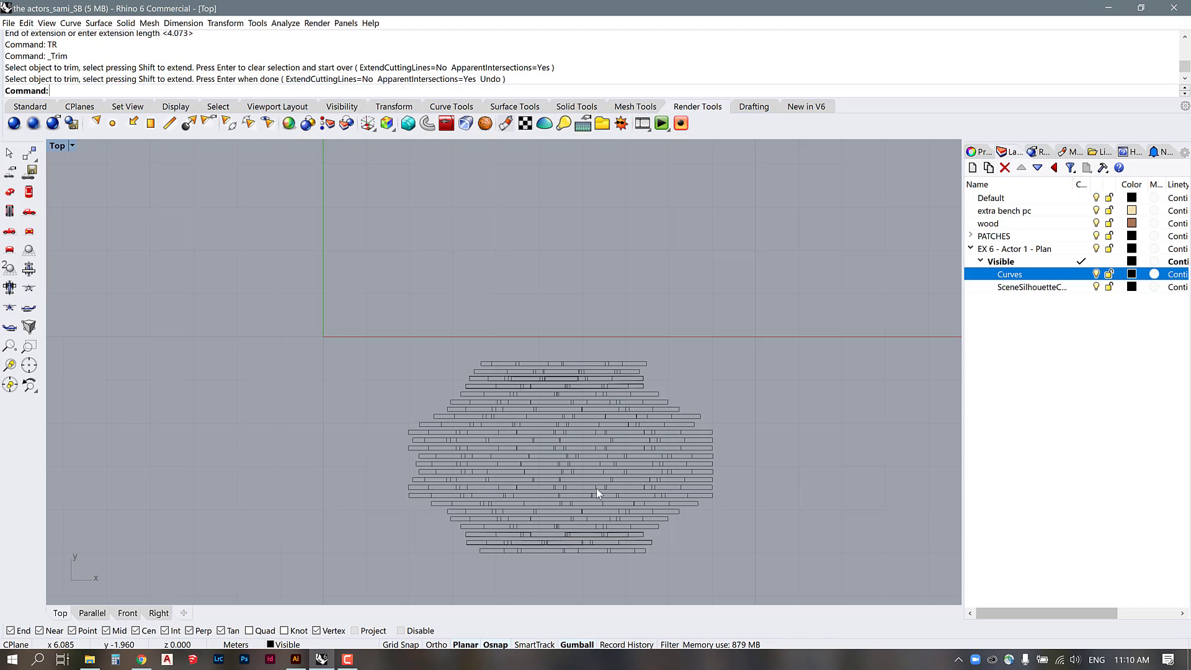
{"action": "scroll", "coordinate": [597, 489], "scroll_direction": "up", "scroll_amount": 4}
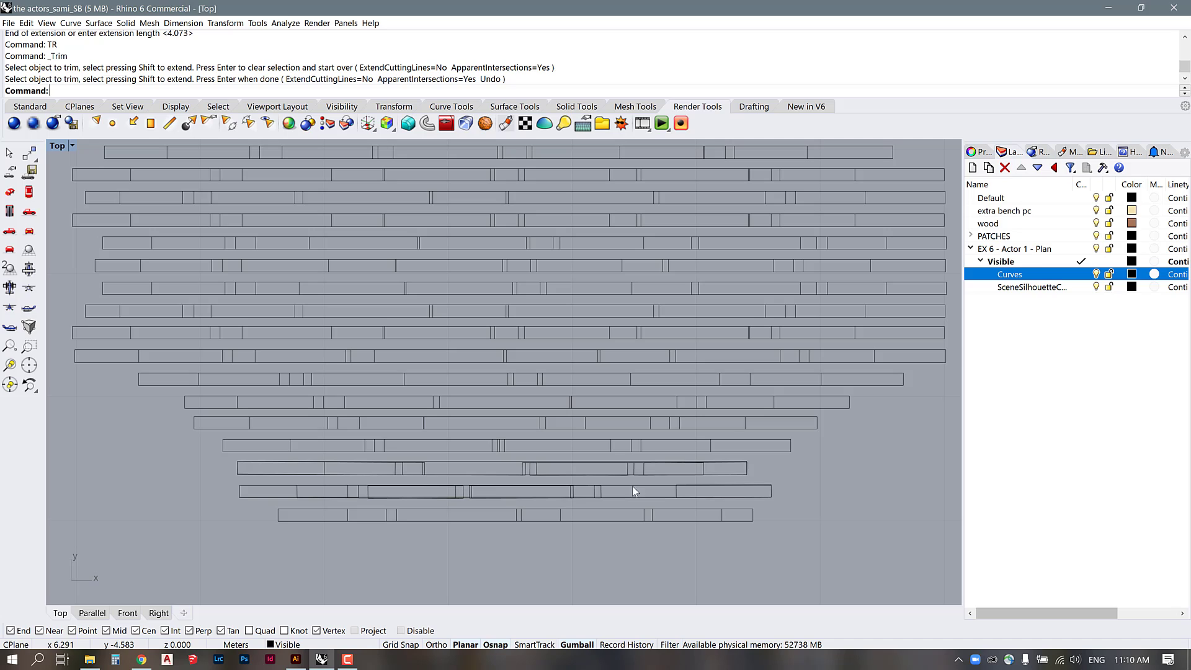
{"action": "scroll", "coordinate": [515, 511], "scroll_direction": "down", "scroll_amount": 3}
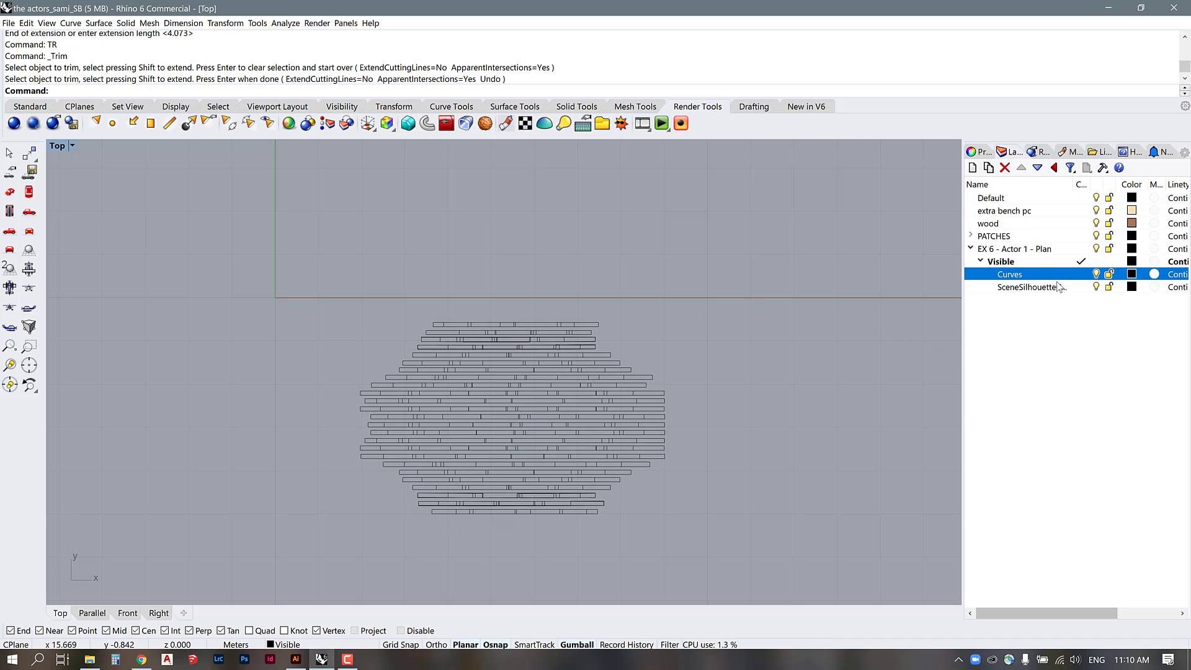
{"action": "left_click", "coordinate": [1097, 274]}
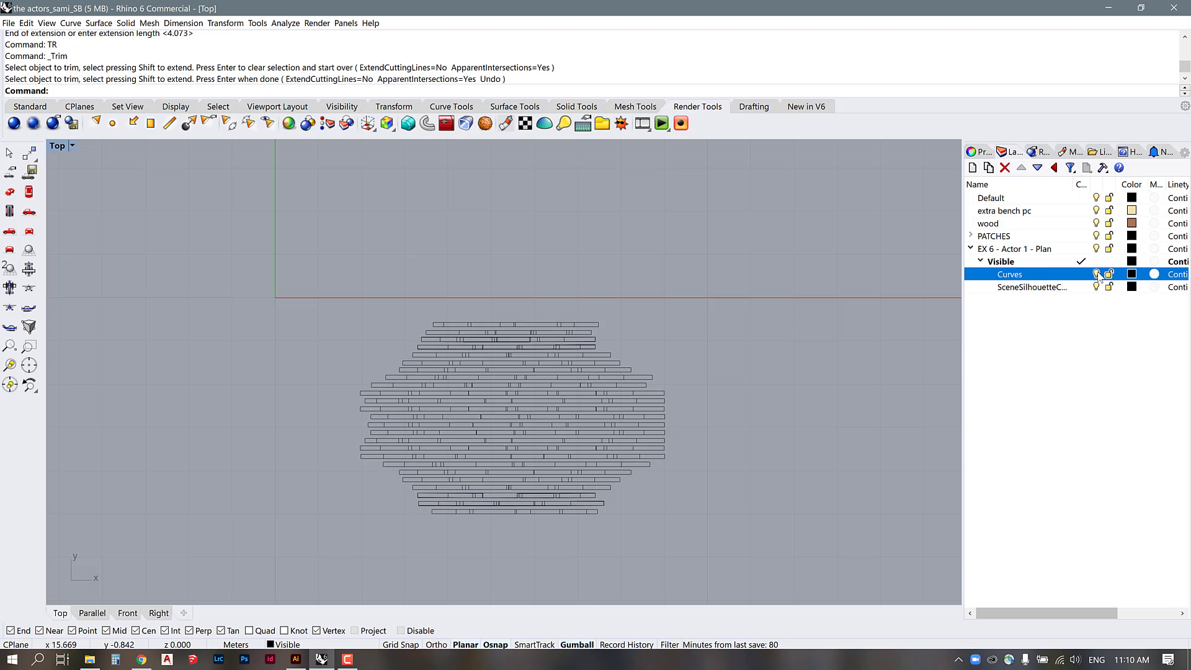
{"action": "left_click", "coordinate": [1097, 274]}
Step: Collapse the Visible layer and window-select all 1735 plan curves in the Top viewport
{"action": "left_click", "coordinate": [1061, 317]}
{"action": "left_click", "coordinate": [986, 262]}
{"action": "left_click", "coordinate": [981, 261]}
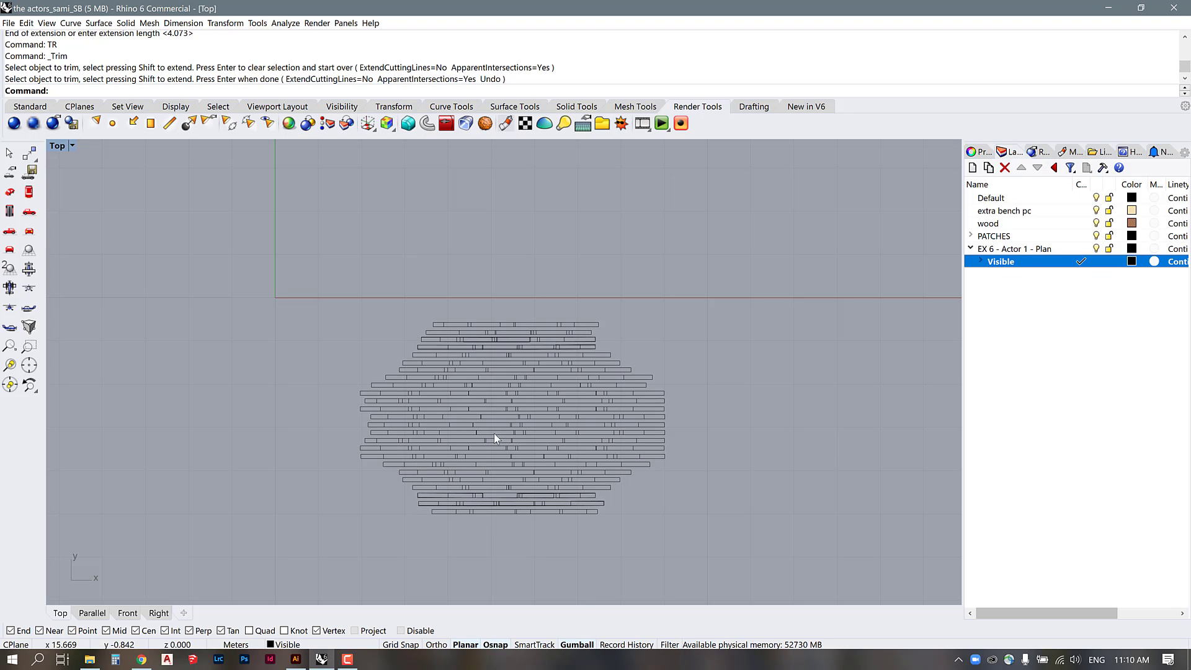
{"action": "left_click_drag", "start_coordinate": [308, 285], "coordinate": [792, 553]}
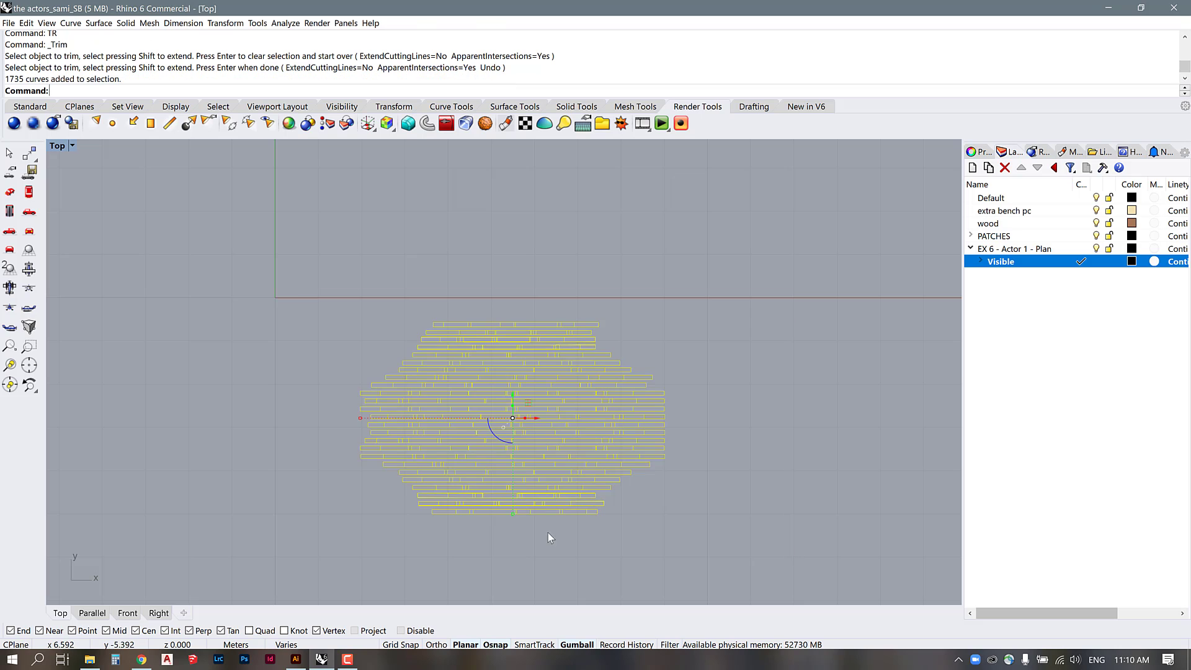
Step: Zoom to the selection and export it as the Illustrator file Actor-1_Plan_20.ai
{"action": "type", "text": "zs"}
{"action": "key", "text": "Return"}
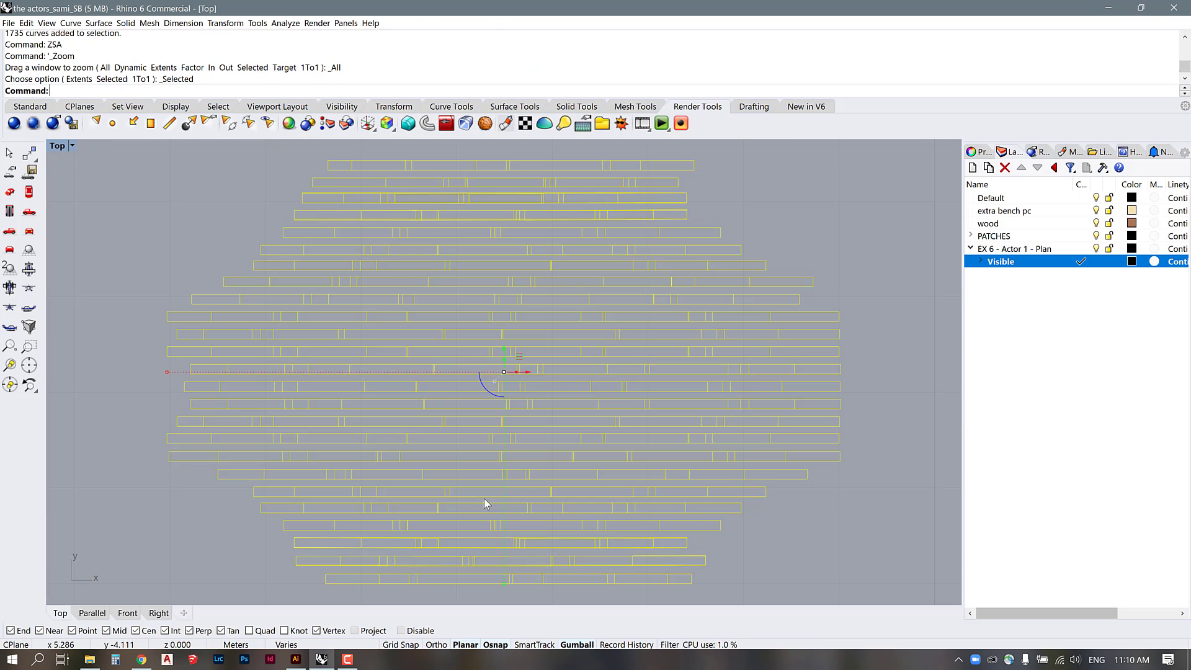
{"action": "left_click", "coordinate": [8, 23]}
{"action": "left_click", "coordinate": [37, 162]}
{"action": "type", "text": "Actor"}
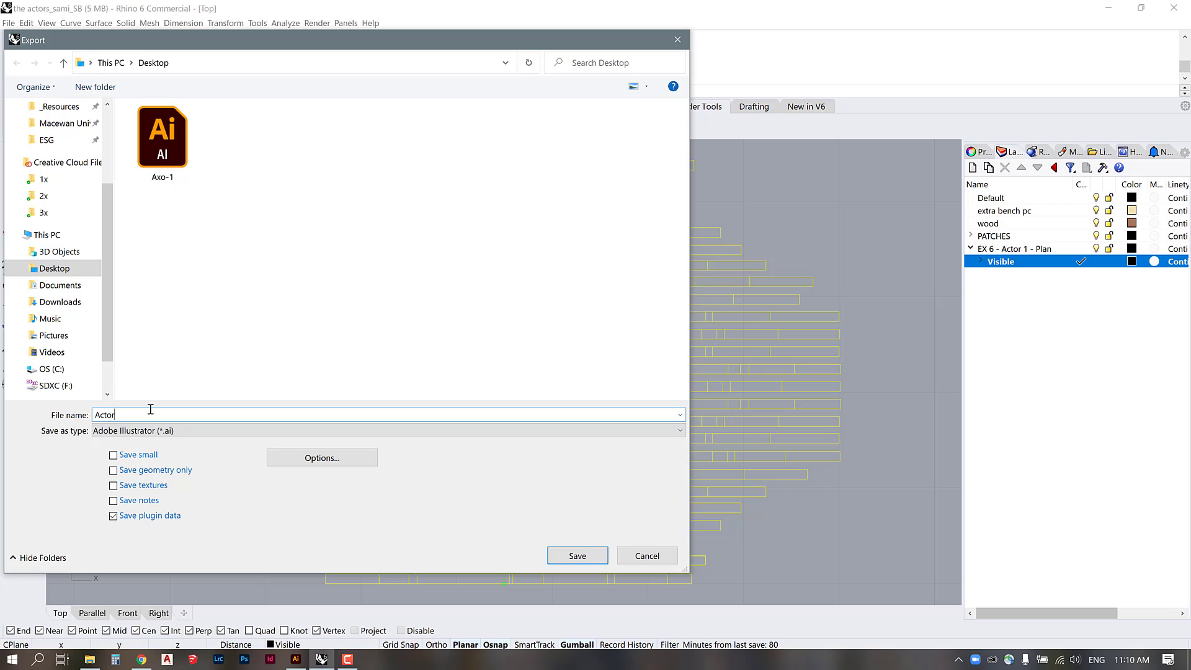
{"action": "type", "text": "-1_Plan_20"}
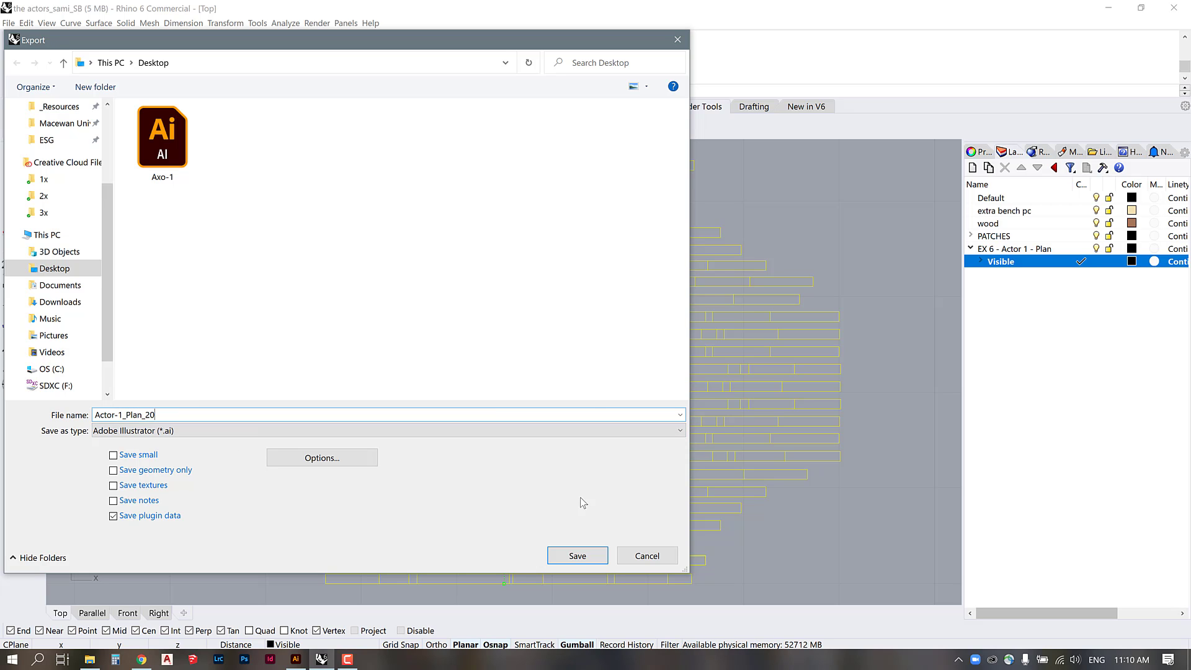
{"action": "left_click", "coordinate": [577, 556]}
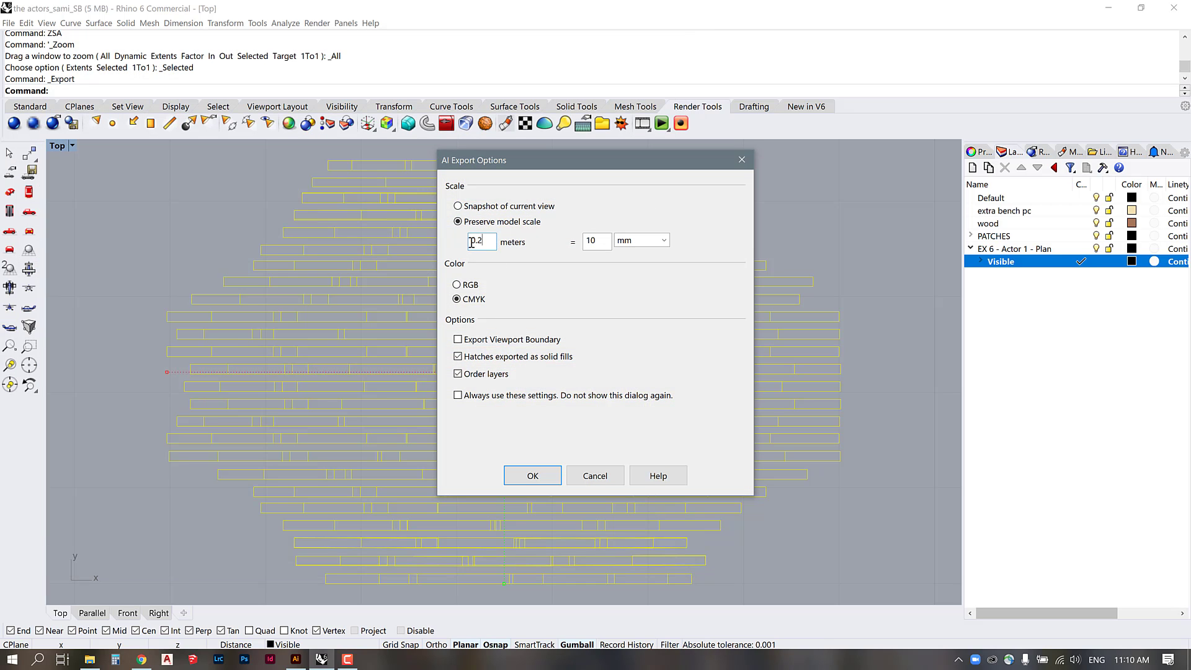
Step: Set the AI export scale to 0.2 meters = 10 mm and confirm the export
{"action": "double_click", "coordinate": [478, 241]}
{"action": "left_click", "coordinate": [492, 243]}
{"action": "double_click", "coordinate": [477, 241]}
{"action": "left_click", "coordinate": [493, 241]}
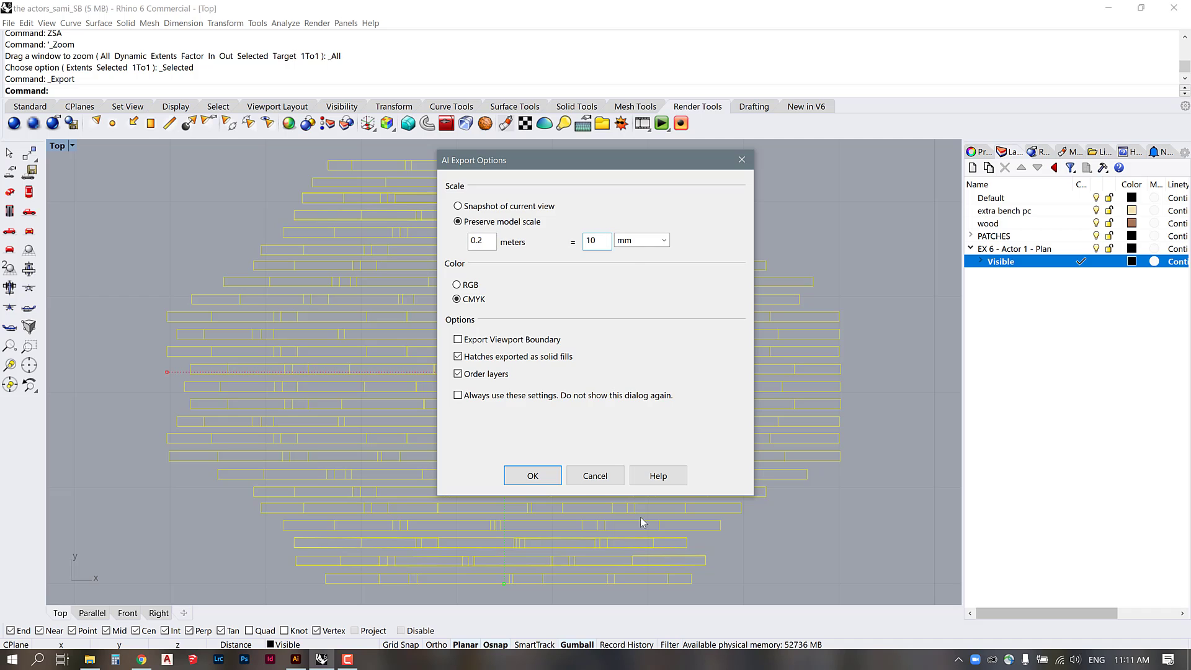
{"action": "left_click", "coordinate": [551, 481]}
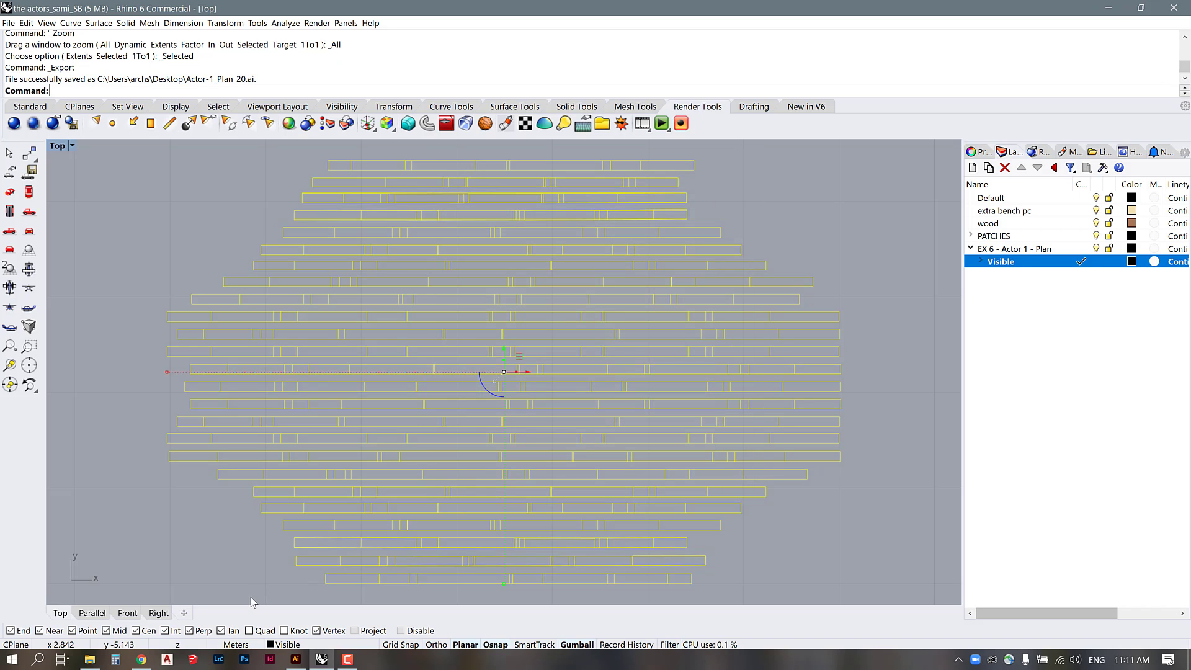
Step: Open Actor-1_Plan_20.ai in Illustrator by dragging it from the Desktop folder
{"action": "left_click", "coordinate": [296, 659]}
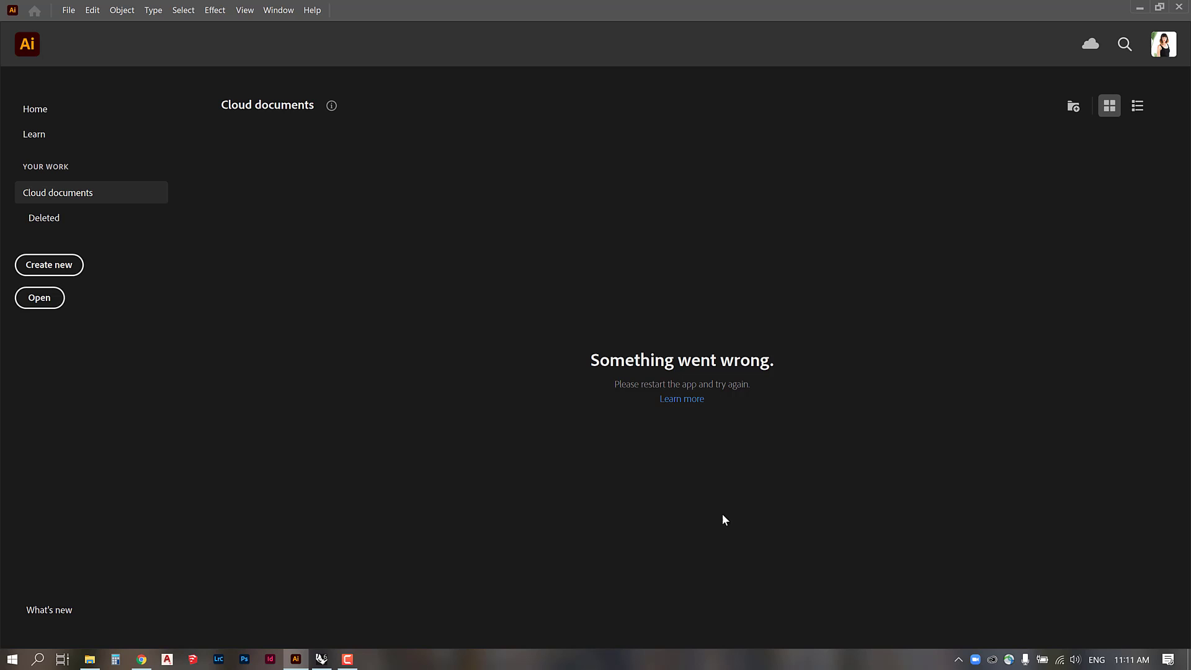
{"action": "left_click", "coordinate": [91, 657]}
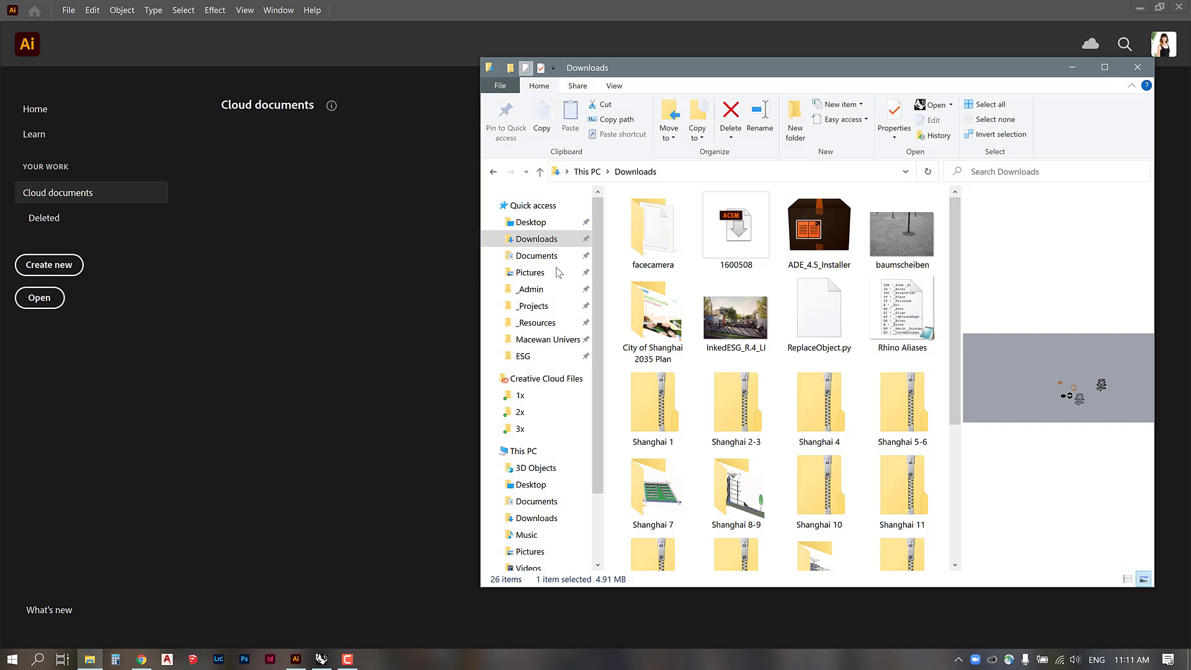
{"action": "left_click", "coordinate": [531, 222]}
{"action": "left_click_drag", "start_coordinate": [658, 239], "coordinate": [453, 236]}
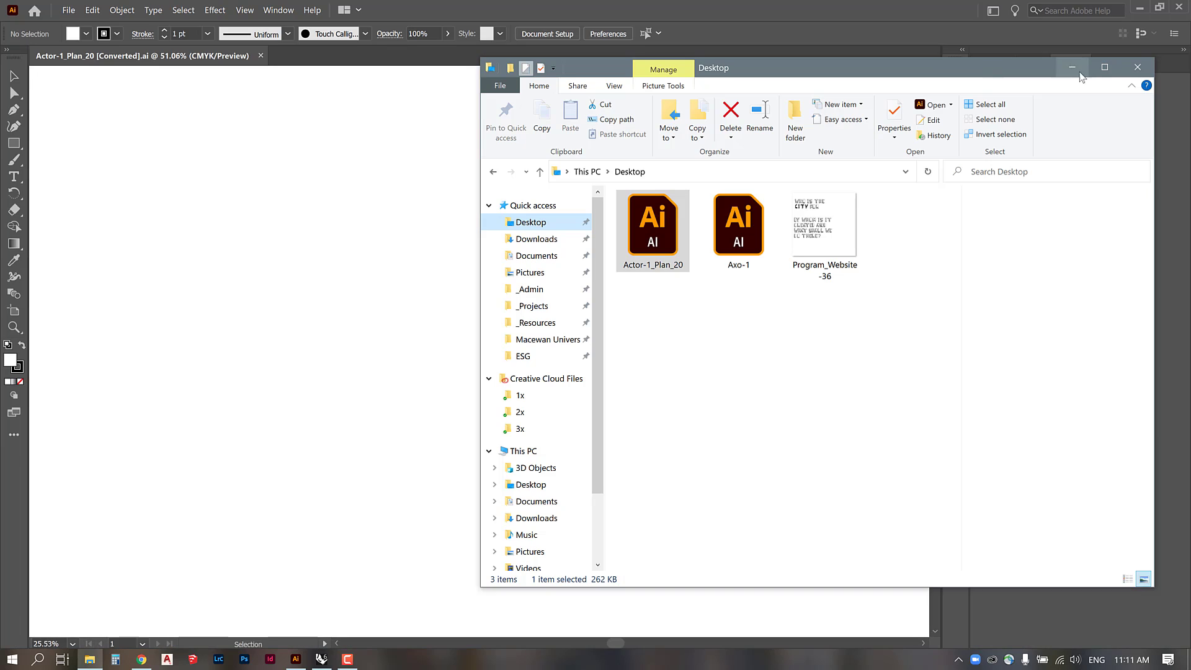
{"action": "left_click", "coordinate": [1073, 68]}
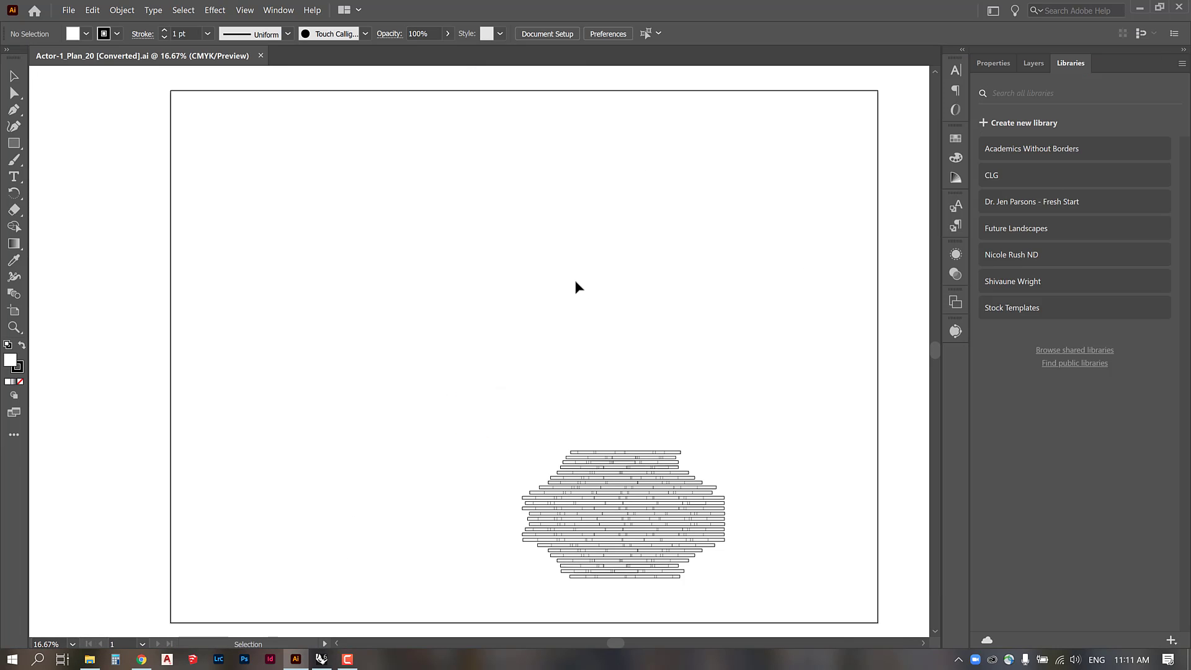
Step: Inspect both layers in the Layers panel and hide the first layer's dotted artwork
{"action": "left_click", "coordinate": [713, 533]}
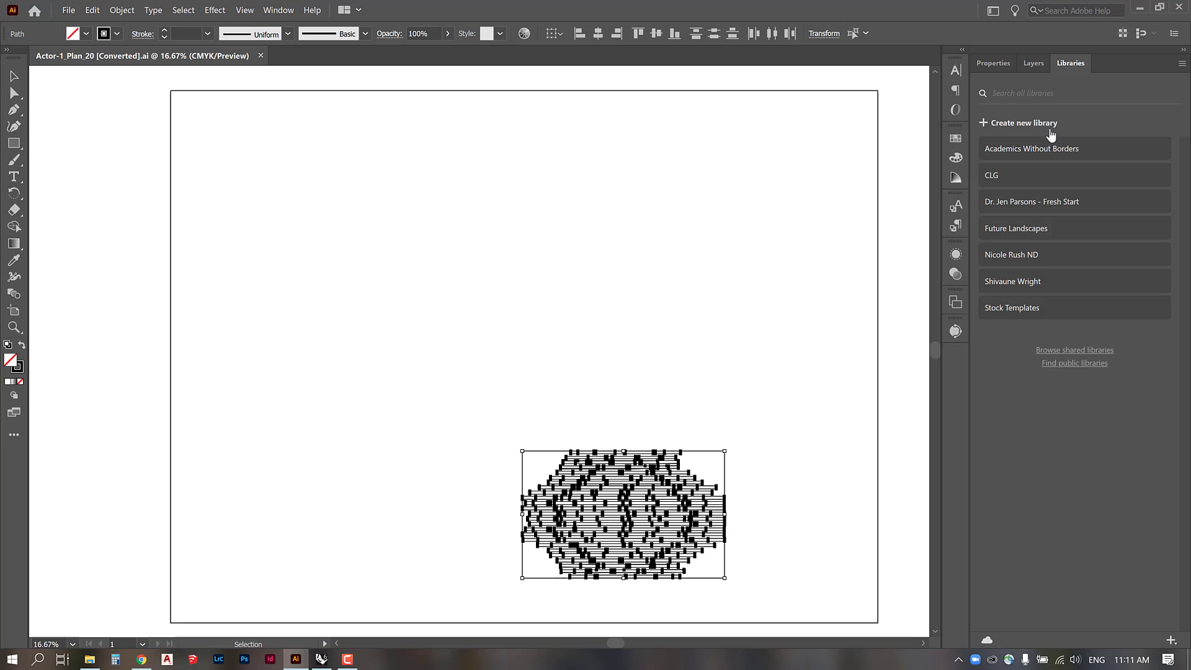
{"action": "left_click", "coordinate": [1024, 63]}
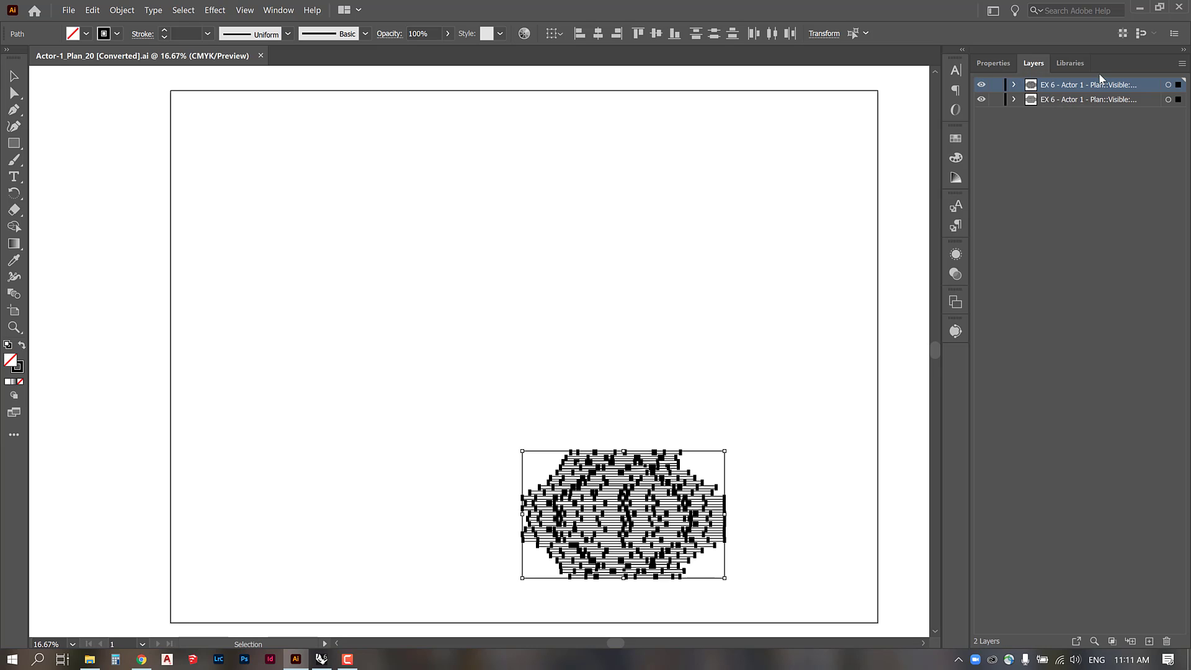
{"action": "left_click", "coordinate": [1013, 100]}
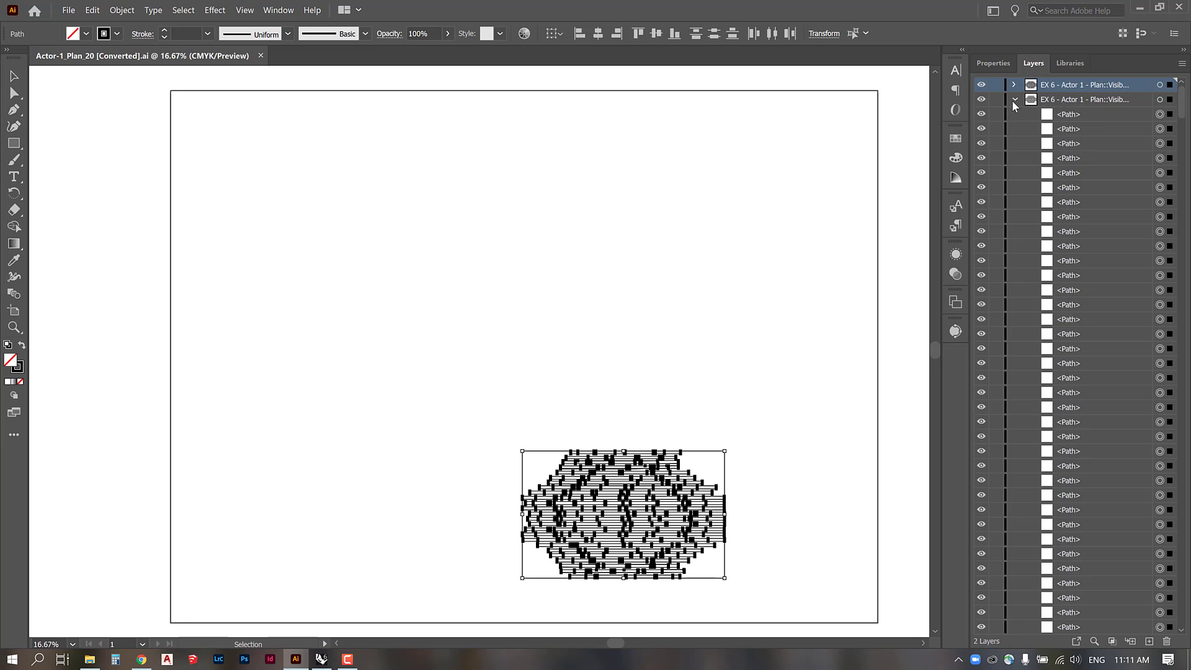
{"action": "left_click", "coordinate": [1015, 99]}
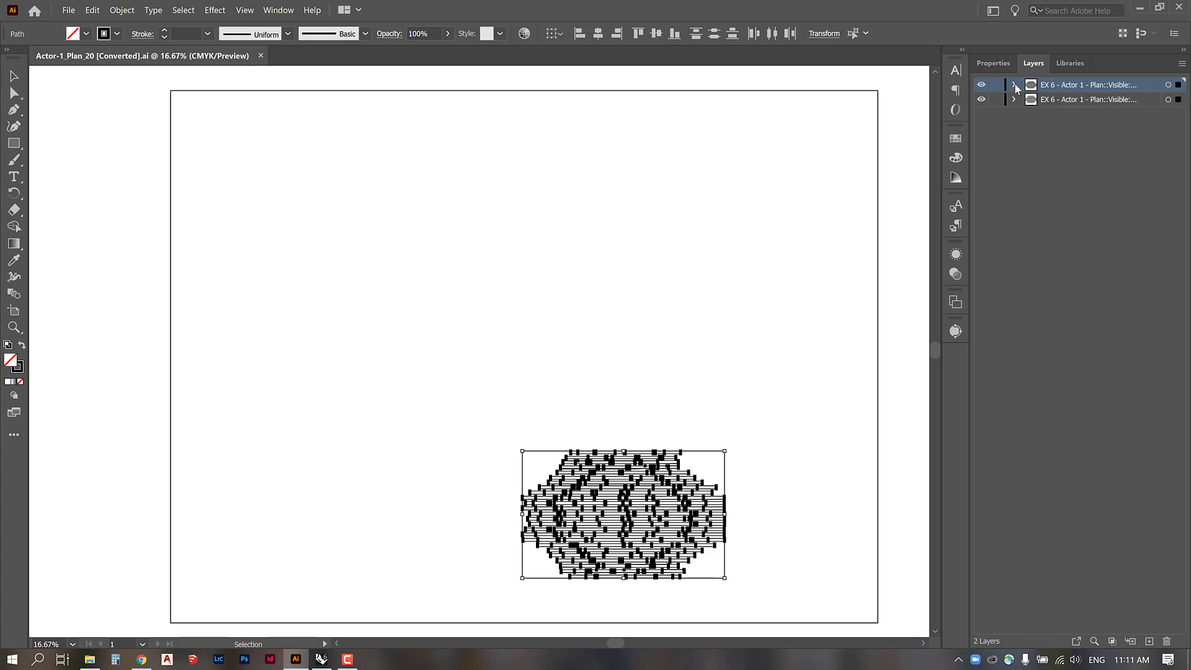
{"action": "left_click", "coordinate": [1014, 84]}
{"action": "left_click", "coordinate": [1014, 84]}
{"action": "left_click", "coordinate": [1131, 136]}
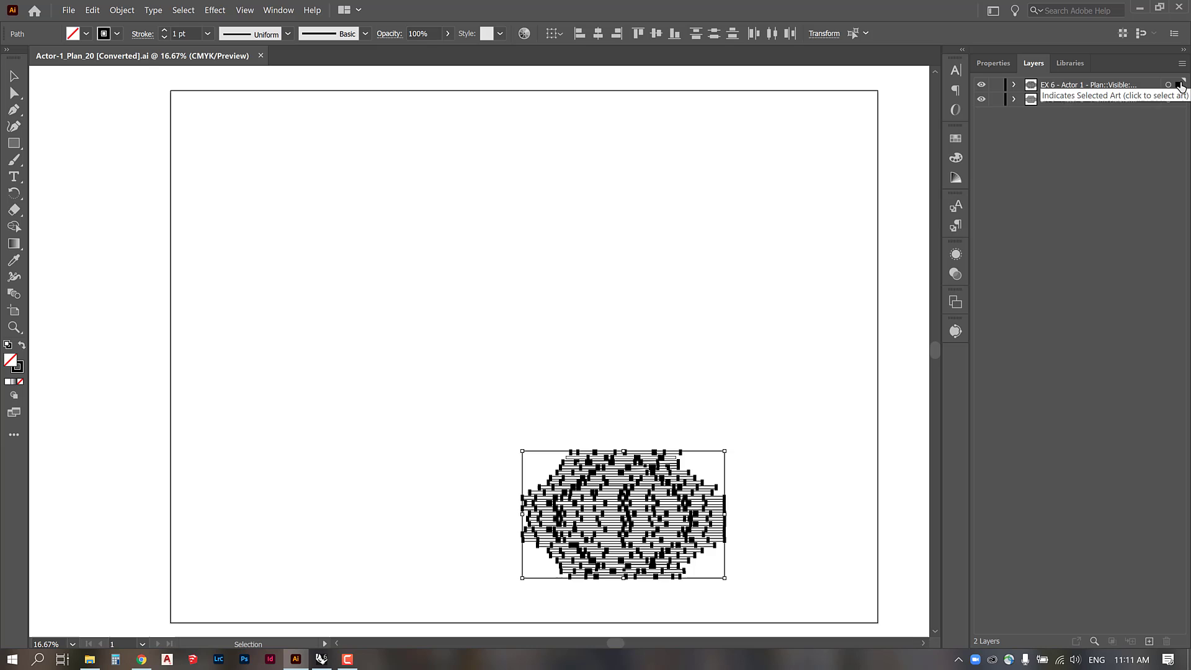
{"action": "left_click", "coordinate": [981, 84]}
Step: Select all the plan linework and drag it to the artboard's upper-left area
{"action": "scroll", "coordinate": [484, 379], "scroll_direction": "down", "scroll_amount": 1}
{"action": "scroll", "coordinate": [743, 546], "scroll_direction": "up", "scroll_amount": 2}
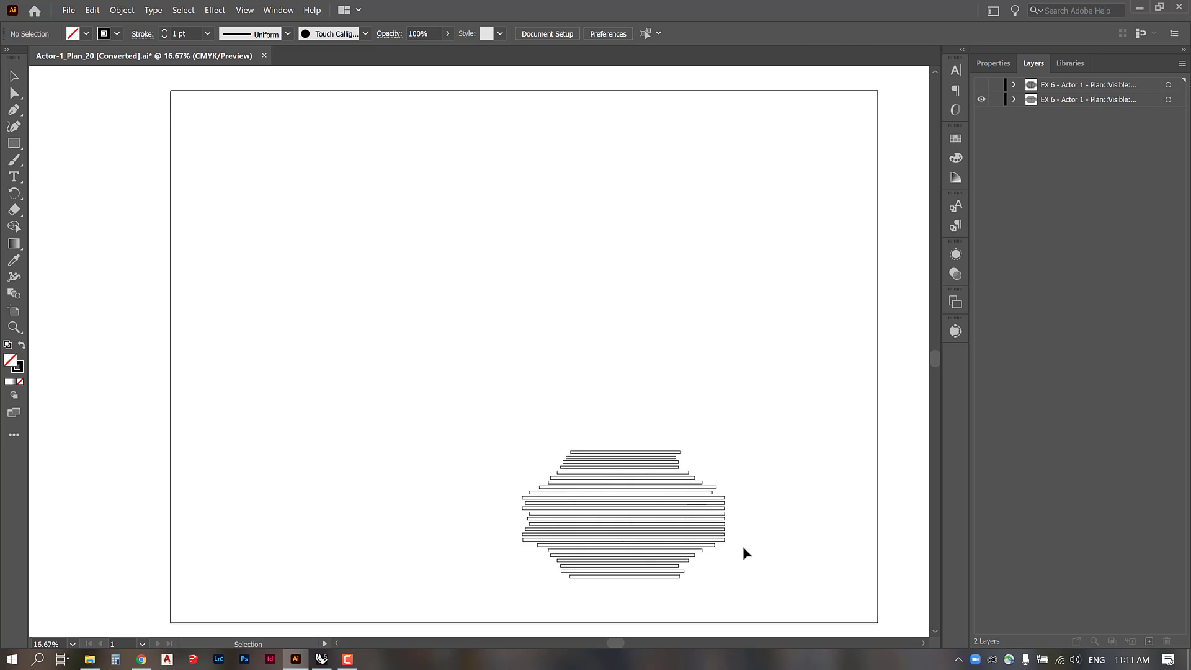
{"action": "scroll", "coordinate": [555, 440], "scroll_direction": "down", "scroll_amount": 3}
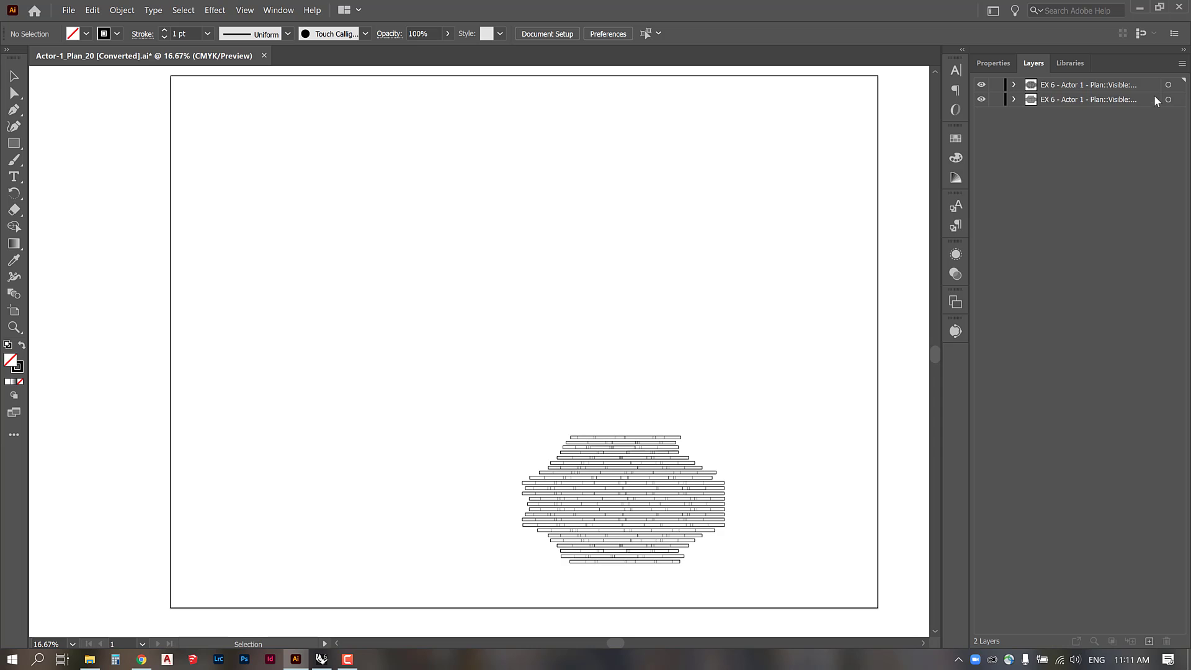
{"action": "left_click", "coordinate": [1167, 86]}
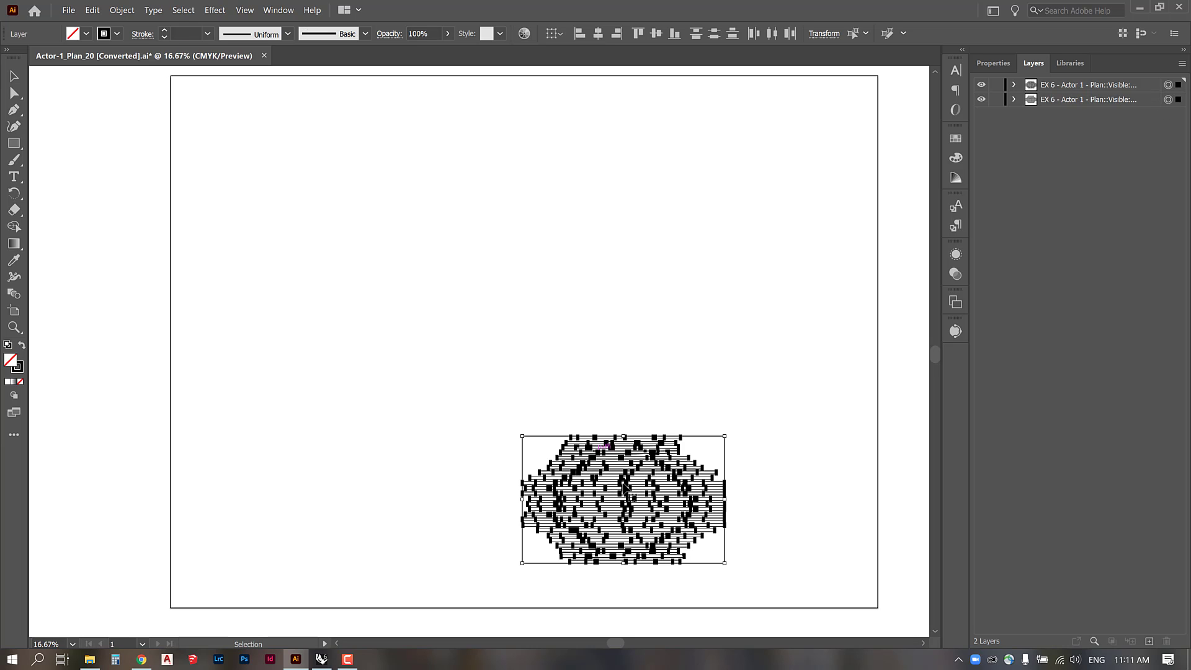
{"action": "mouse_move", "coordinate": [695, 534]}
{"action": "left_mouse_down"}
{"action": "mouse_move", "coordinate": [633, 412]}
{"action": "mouse_move", "coordinate": [583, 368]}
{"action": "mouse_move", "coordinate": [388, 253]}
{"action": "mouse_move", "coordinate": [391, 213]}
{"action": "left_mouse_up"}
{"action": "left_click", "coordinate": [215, 133]}
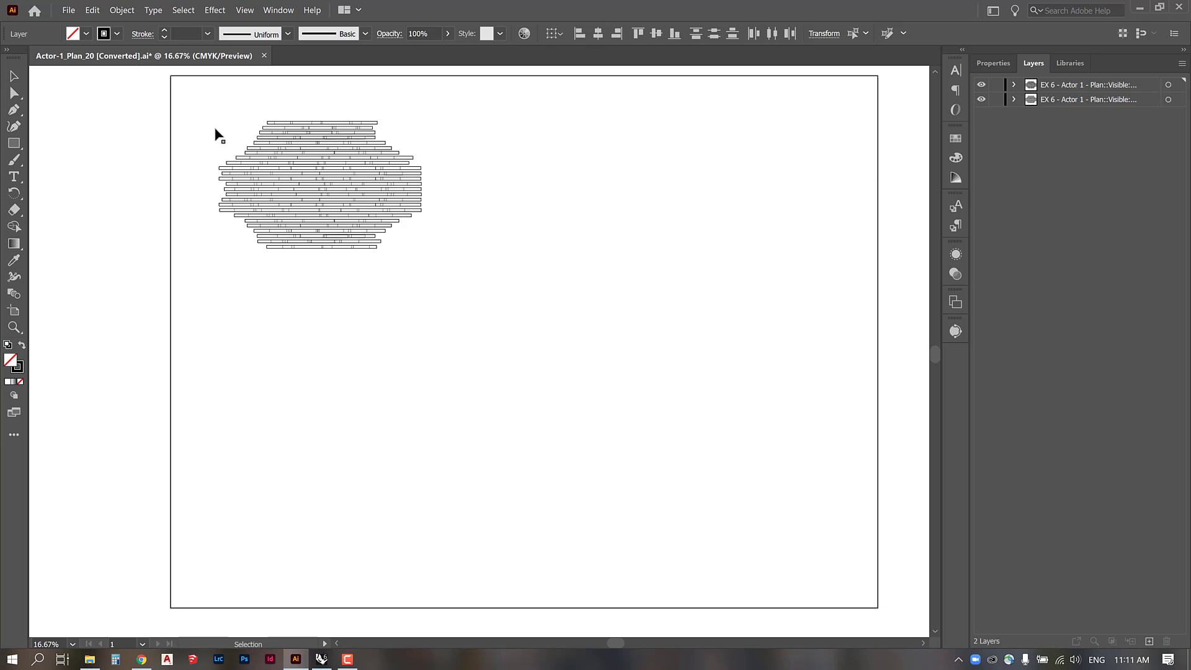
{"action": "scroll", "coordinate": [258, 170], "scroll_direction": "up", "scroll_amount": 2}
{"action": "scroll", "coordinate": [234, 240], "scroll_direction": "up", "scroll_amount": 1, "text": "alt"}
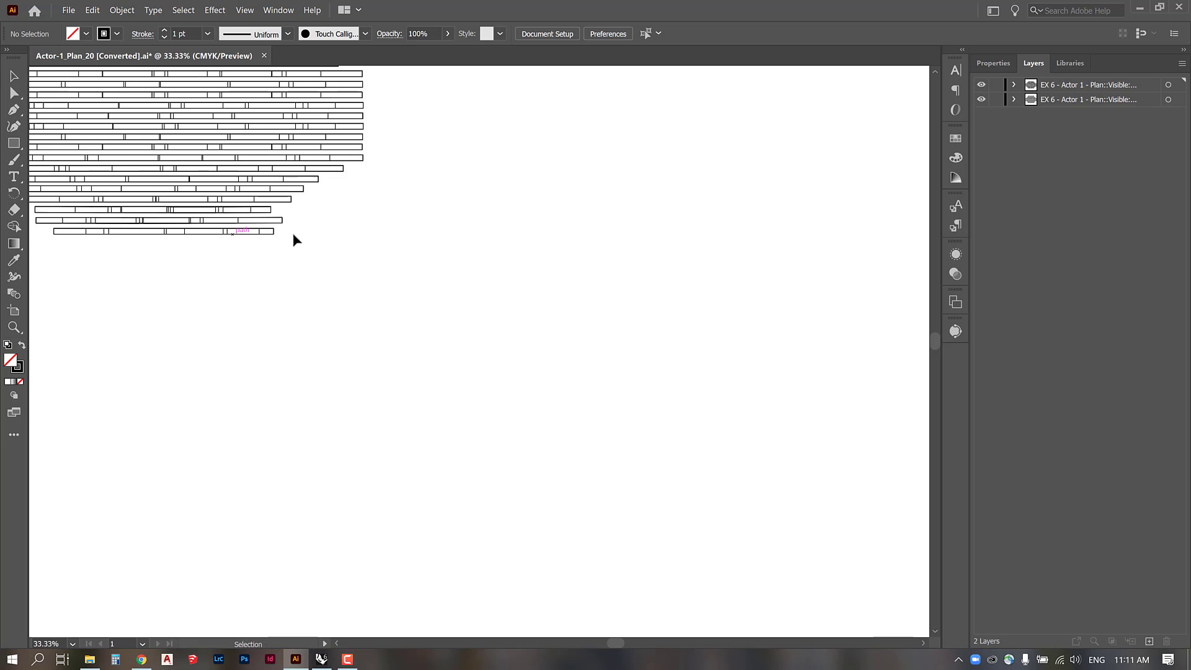
{"action": "scroll", "coordinate": [292, 232], "scroll_direction": "up", "scroll_amount": 1, "text": "alt"}
{"action": "left_click_drag", "start_coordinate": [475, 414], "coordinate": [500, 416]}
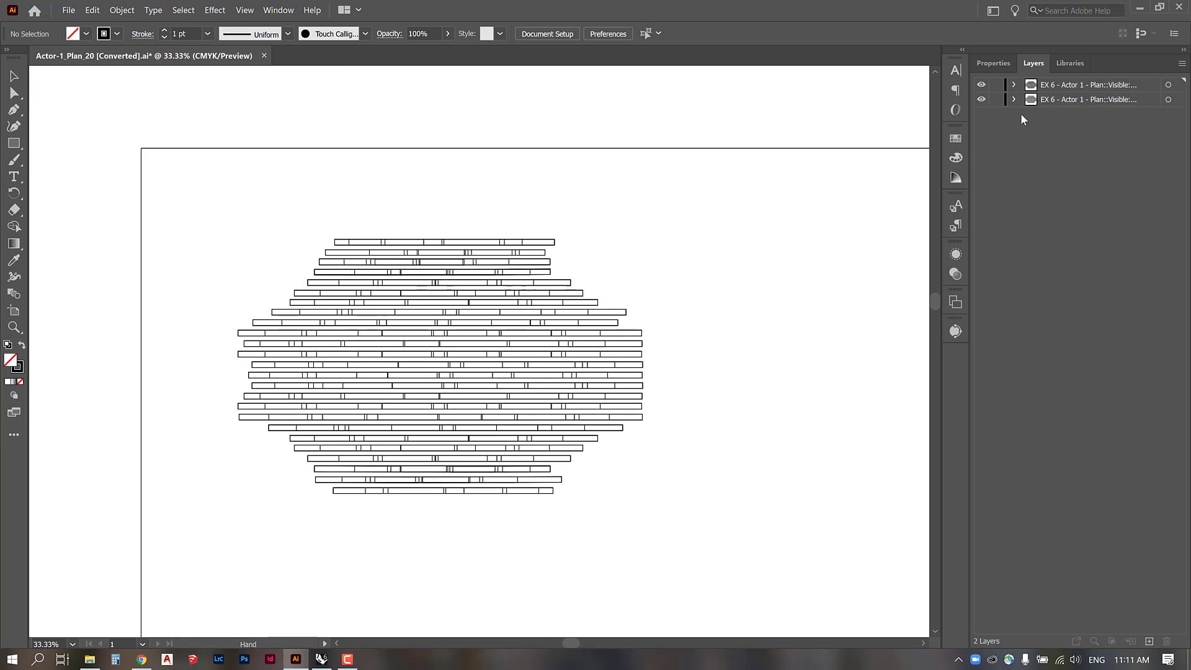
Step: Thin the second layer's linework to a 0.25 pt stroke
{"action": "left_click", "coordinate": [1168, 100]}
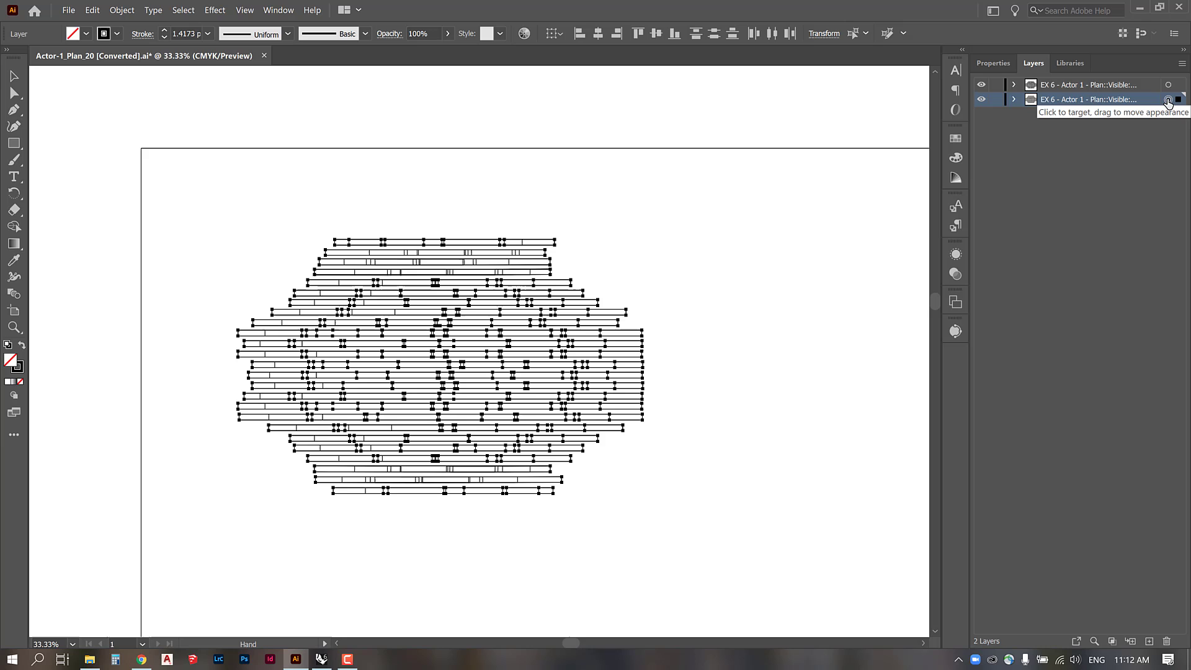
{"action": "key", "text": "v"}
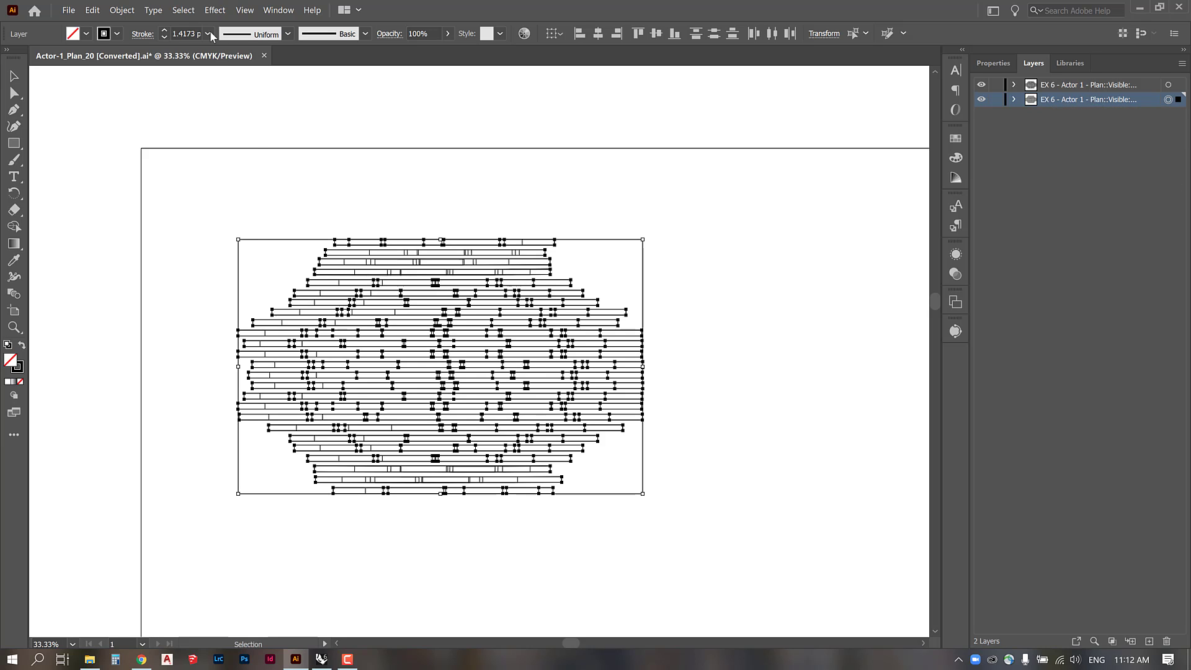
{"action": "left_click", "coordinate": [211, 36]}
{"action": "left_click", "coordinate": [220, 62]}
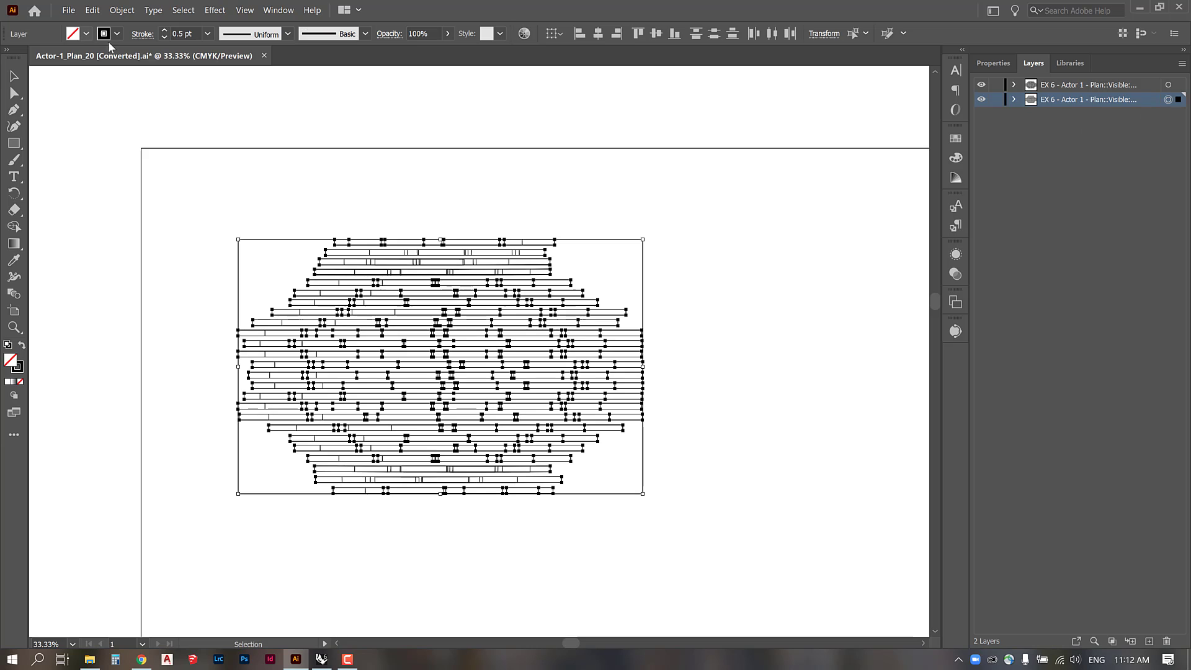
{"action": "left_click", "coordinate": [208, 33]}
{"action": "left_click", "coordinate": [220, 46]}
{"action": "left_click", "coordinate": [773, 275]}
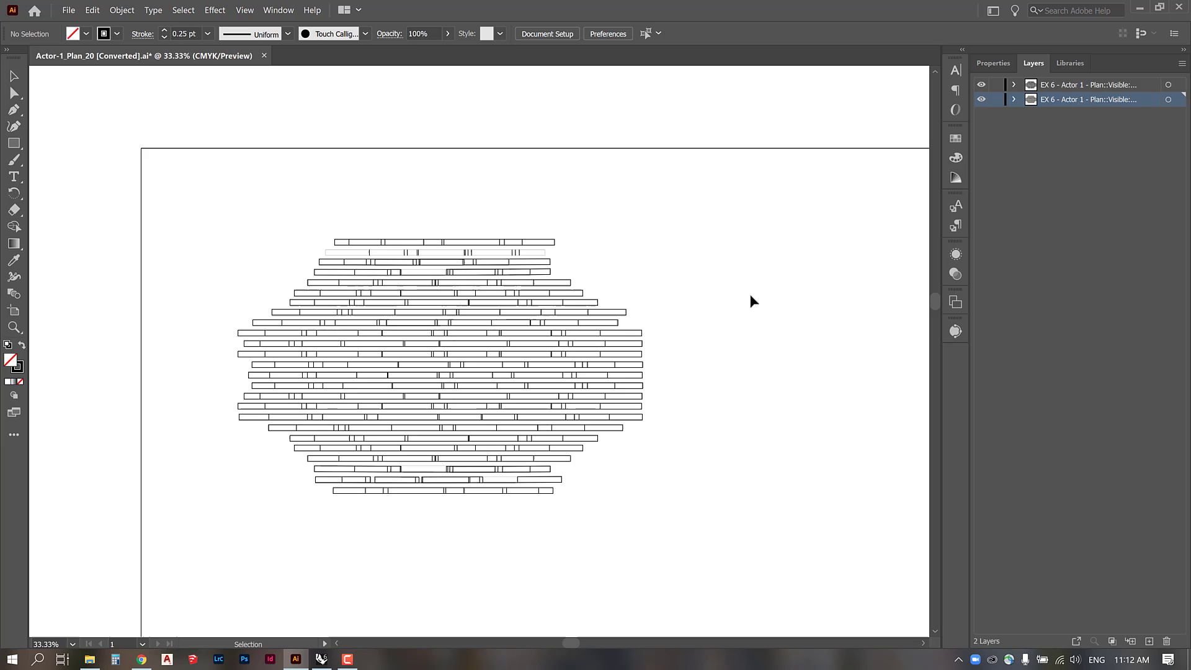
Step: Thicken the lower layer's lines to a 2 pt stroke
{"action": "left_click", "coordinate": [1169, 100]}
{"action": "left_click", "coordinate": [207, 34]}
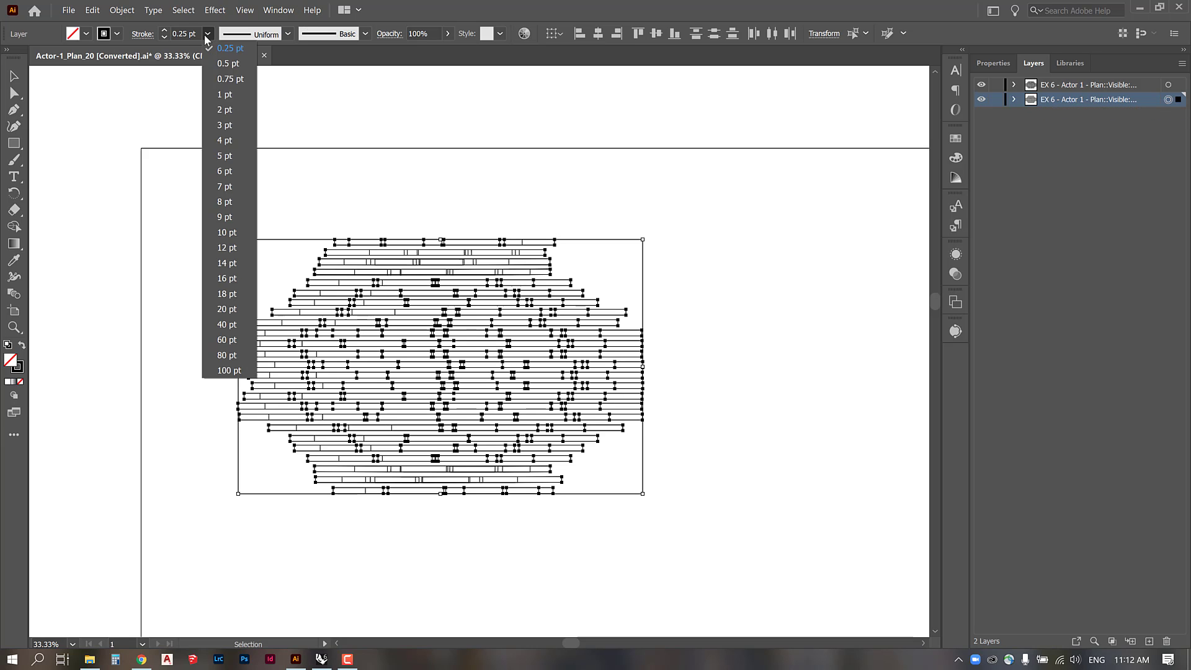
{"action": "left_click", "coordinate": [223, 109]}
{"action": "left_click", "coordinate": [768, 243]}
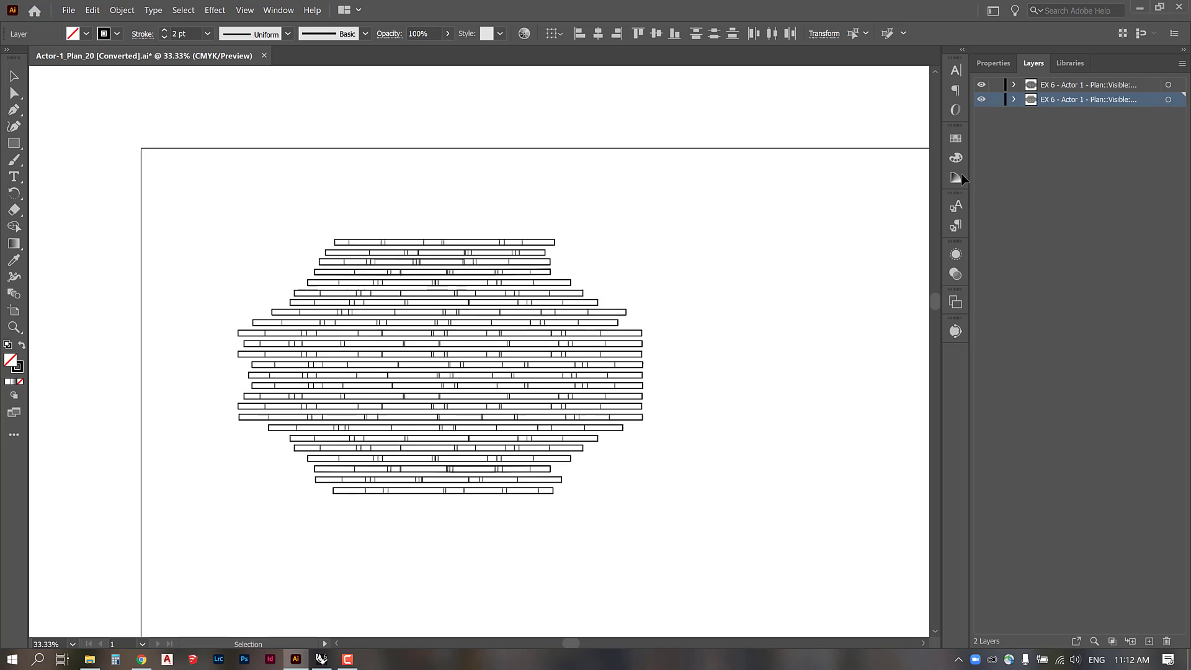
Step: Set the top layer's lines to 0.25 pt and the lower layer's lines to 1 pt
{"action": "left_click", "coordinate": [1169, 84]}
{"action": "left_click", "coordinate": [208, 33]}
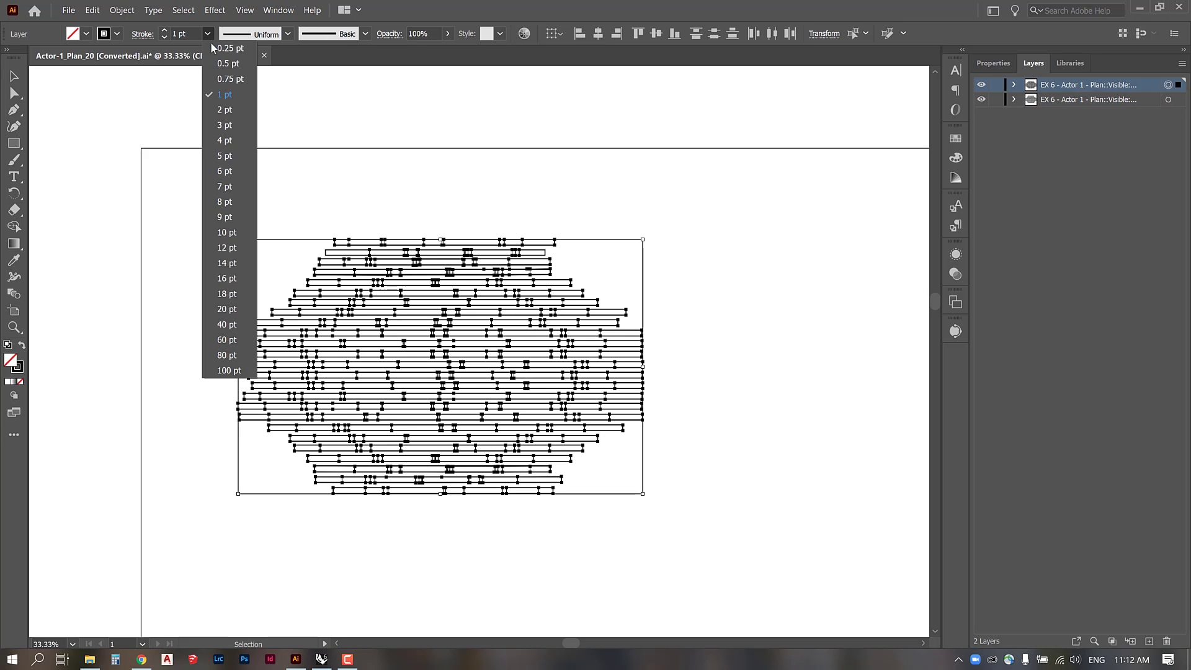
{"action": "left_click", "coordinate": [213, 48]}
{"action": "left_click", "coordinate": [269, 175]}
{"action": "key", "text": "ctrl+plus"}
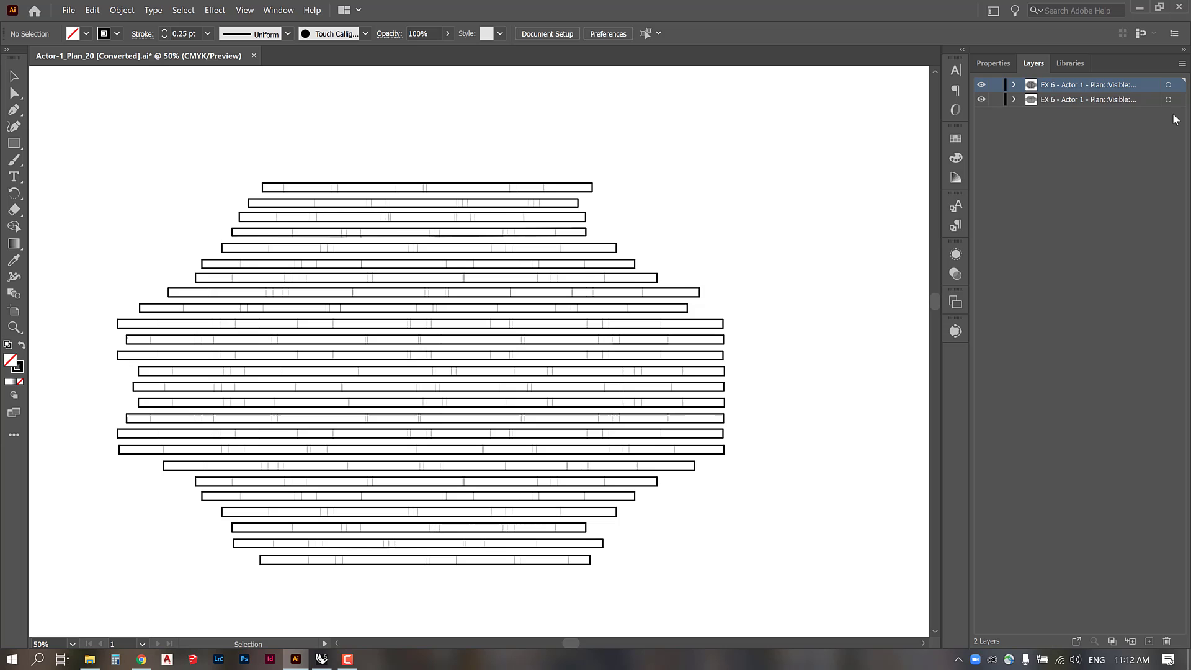
{"action": "left_click", "coordinate": [1169, 100]}
{"action": "left_click", "coordinate": [208, 33]}
{"action": "left_click", "coordinate": [217, 94]}
{"action": "left_click", "coordinate": [649, 179]}
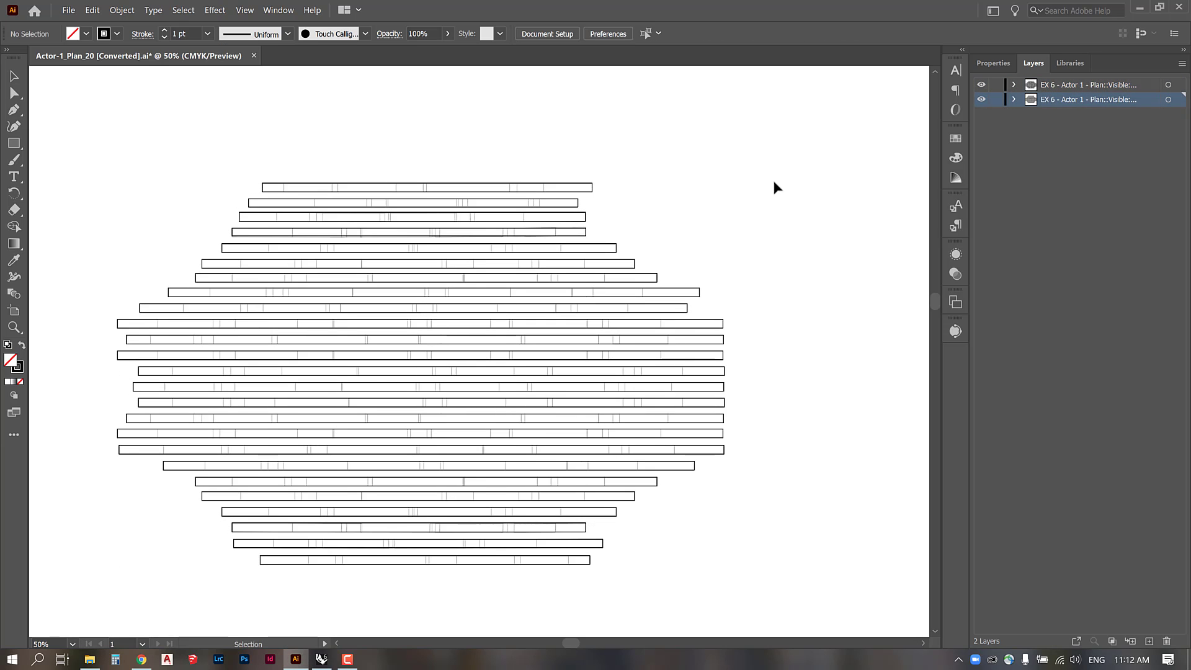
Step: Rename the lower layer 'Outlines' and the top layer 'Inner Curves'
{"action": "double_click", "coordinate": [1101, 99]}
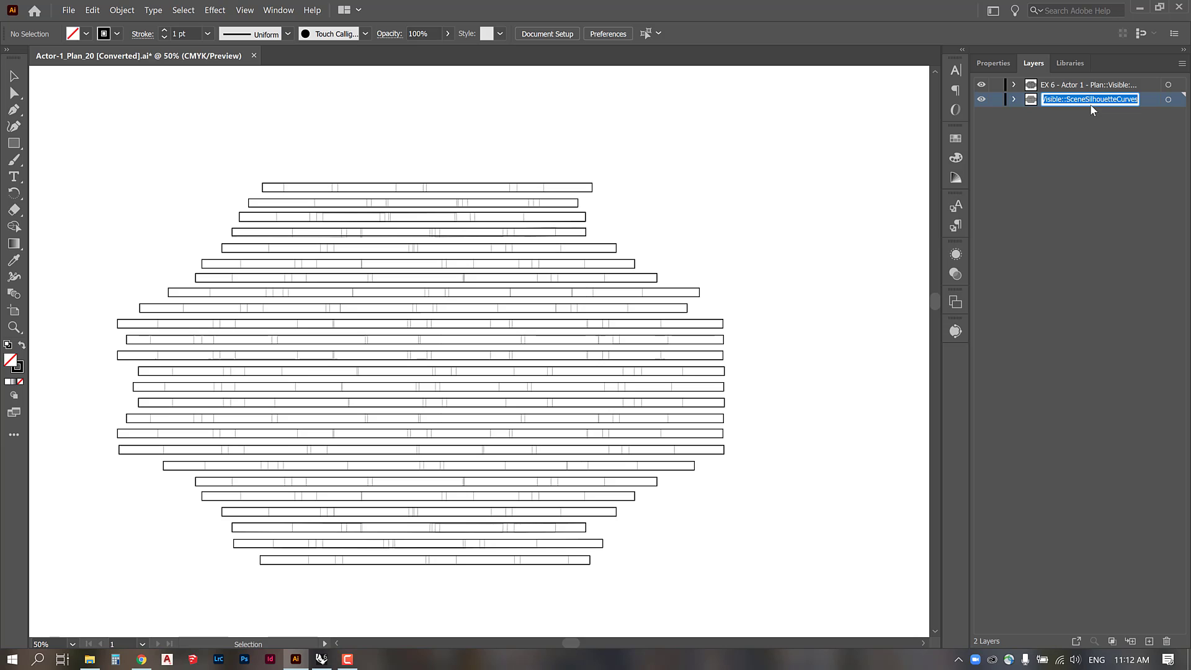
{"action": "type", "text": "Outlines"}
{"action": "key", "text": "Return"}
{"action": "double_click", "coordinate": [1088, 84]}
{"action": "type", "text": "Inner"}
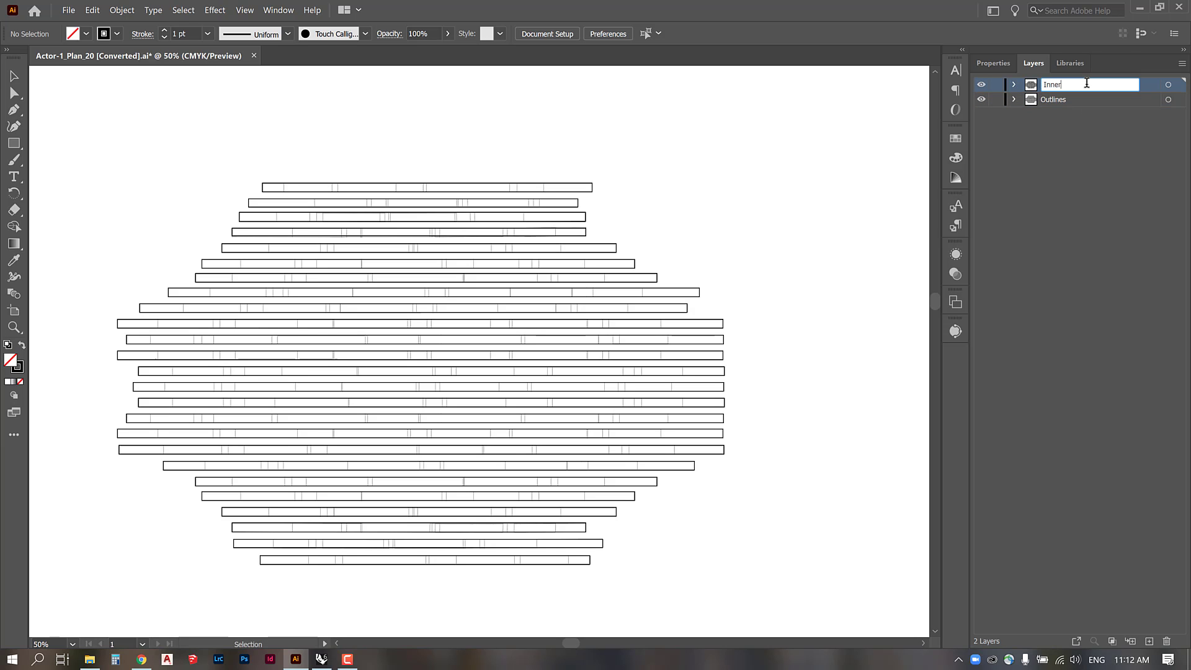
{"action": "type", "text": " Curves"}
{"action": "key", "text": "Return"}
Step: Move the Outlines layer above Inner Curves in the layer stack
{"action": "left_click", "coordinate": [1047, 102]}
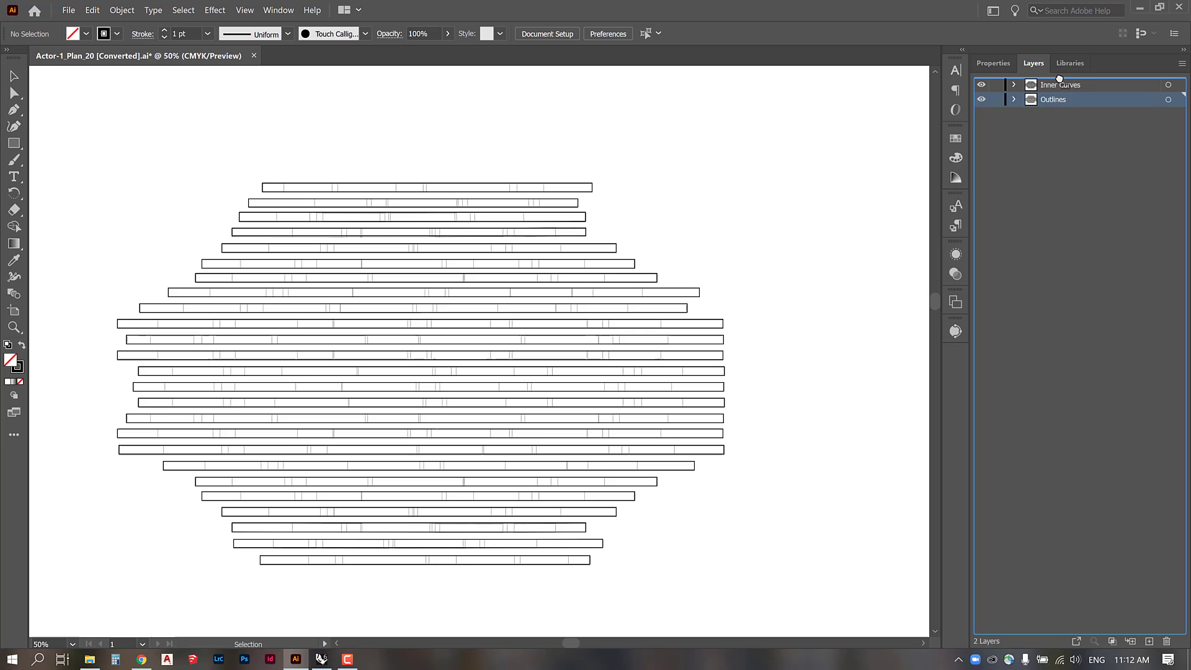
{"action": "left_click_drag", "start_coordinate": [1061, 75], "coordinate": [1071, 78]}
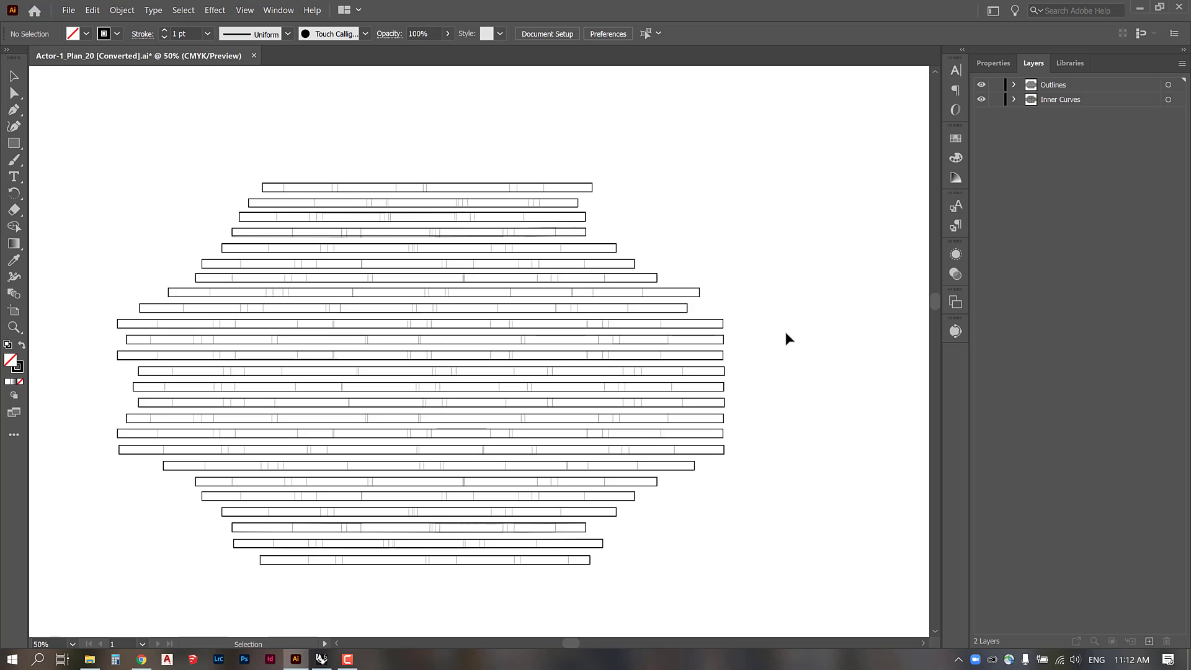
{"action": "left_click_drag", "start_coordinate": [435, 286], "coordinate": [493, 284]}
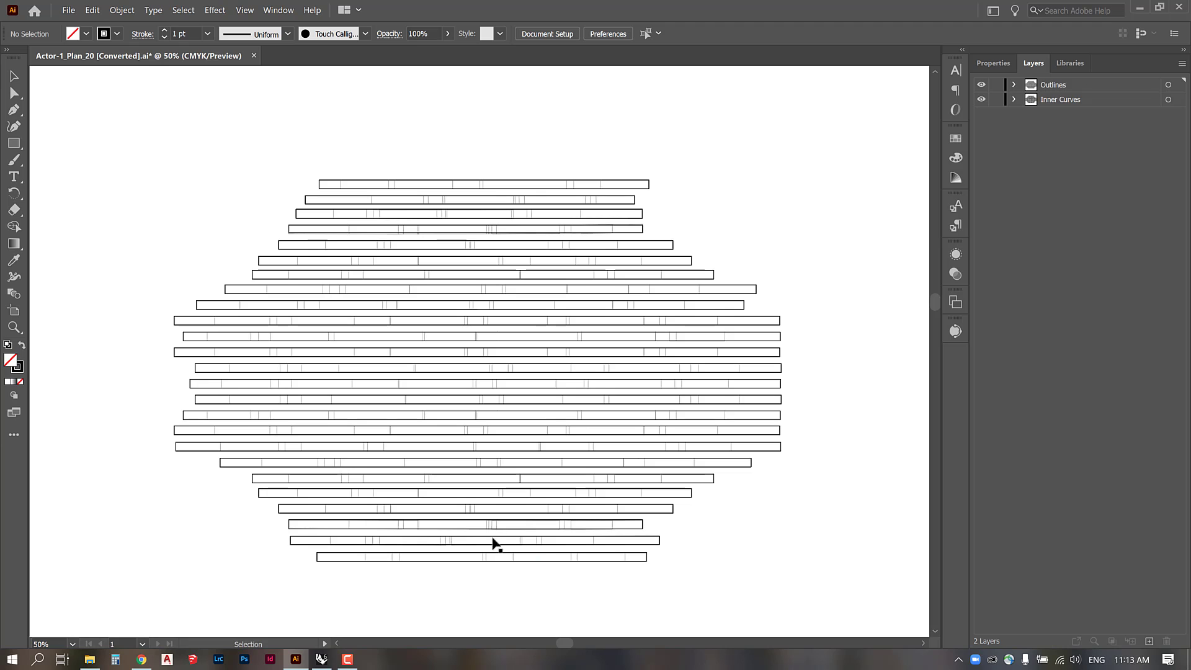
Step: Back in Rhino, deselect the curves and set the Top view to Rendered display
{"action": "left_click", "coordinate": [322, 659]}
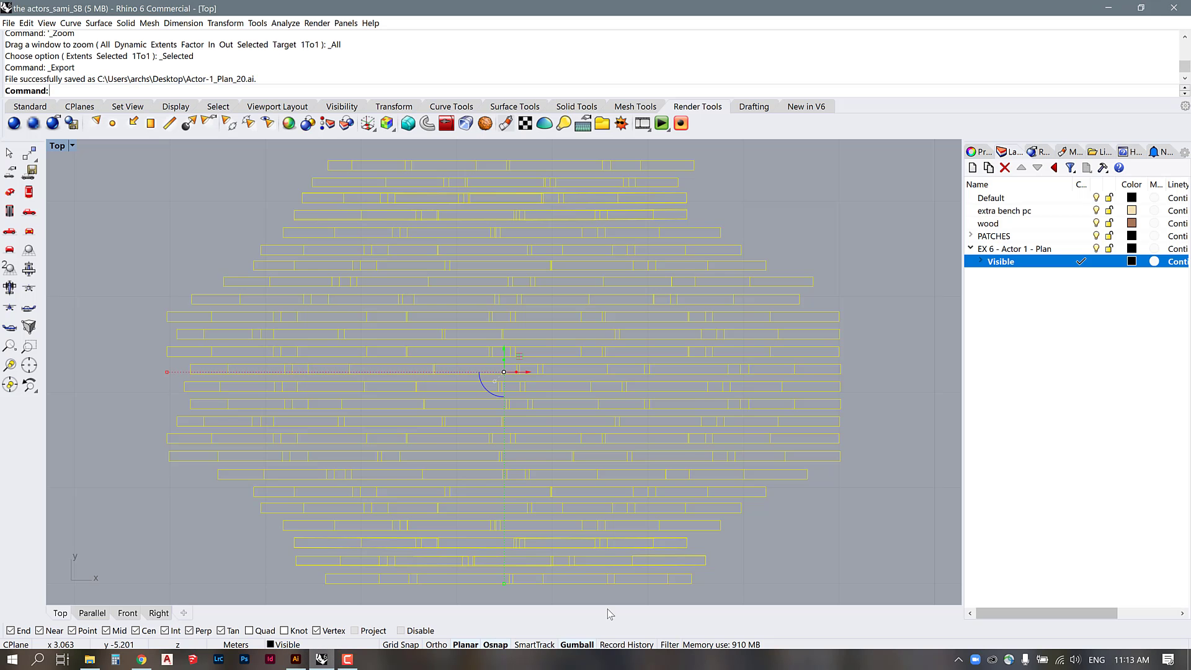
{"action": "key", "text": "Escape"}
{"action": "scroll", "coordinate": [435, 447], "scroll_direction": "down", "scroll_amount": 5}
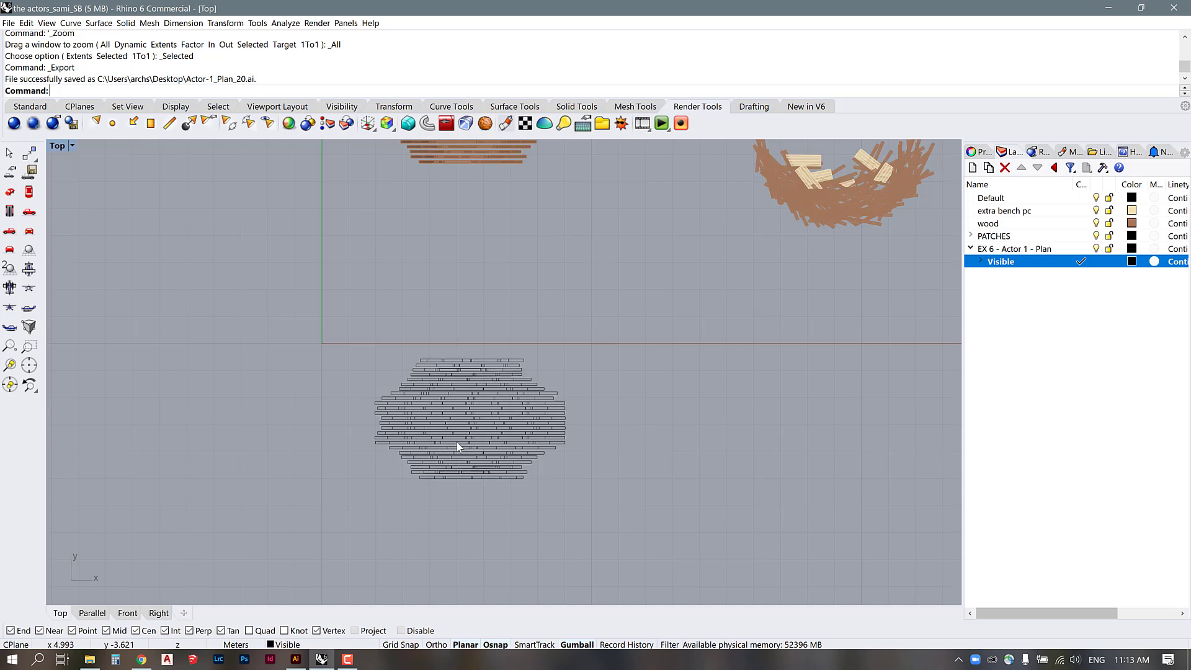
{"action": "scroll", "coordinate": [456, 242], "scroll_direction": "up", "scroll_amount": 5}
{"action": "scroll", "coordinate": [306, 321], "scroll_direction": "down", "scroll_amount": 2}
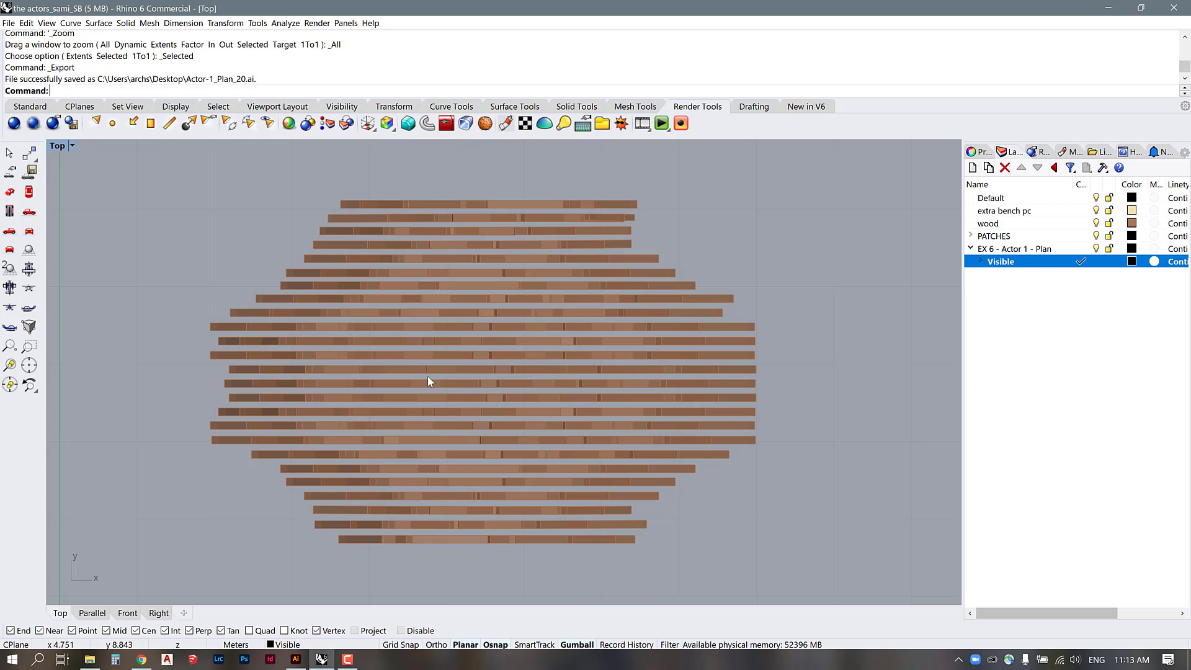
{"action": "scroll", "coordinate": [427, 376], "scroll_direction": "up", "scroll_amount": 2}
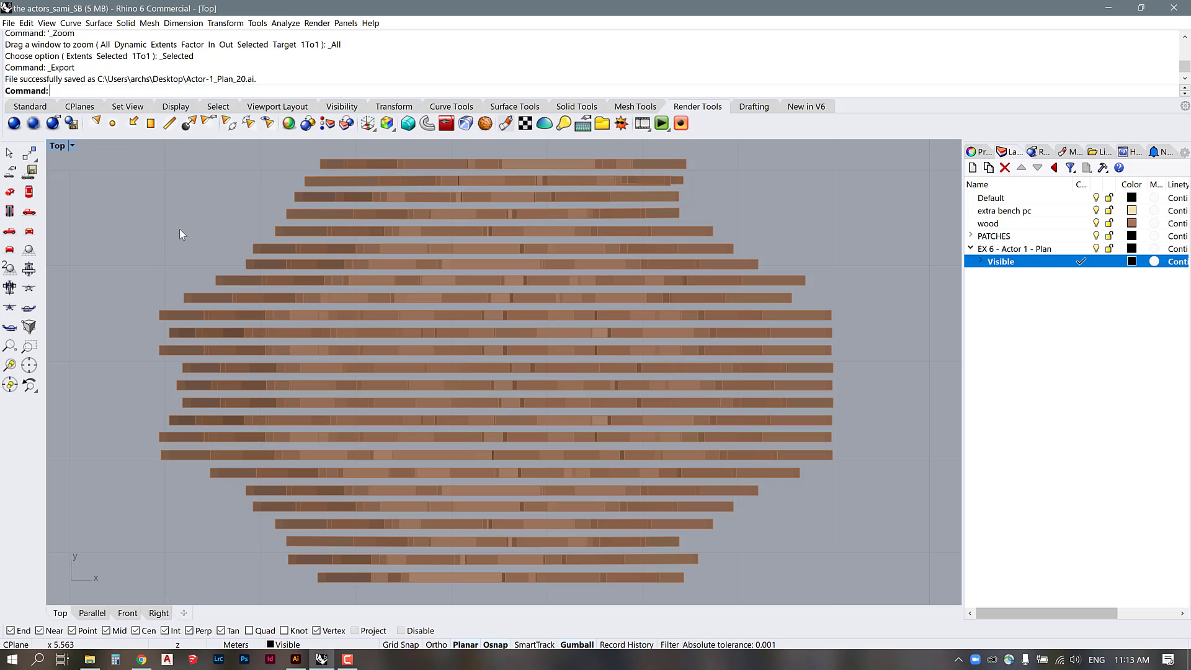
{"action": "left_click", "coordinate": [70, 147]}
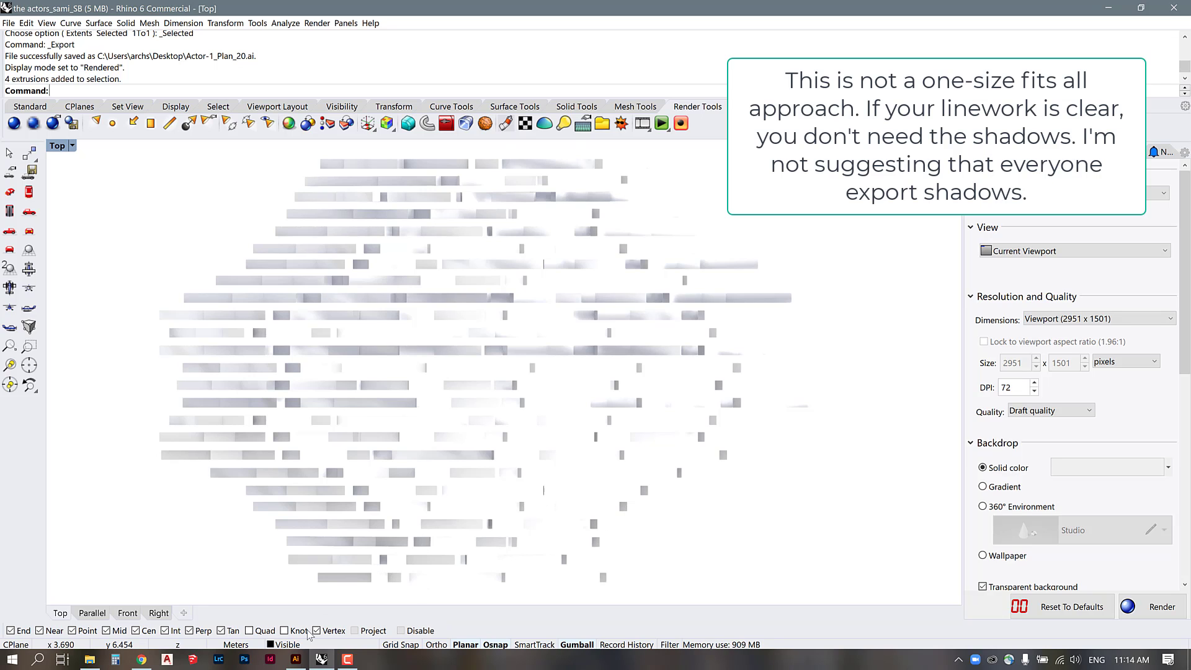
Step: Switch to Illustrator to check the exported linework
{"action": "left_click", "coordinate": [296, 659]}
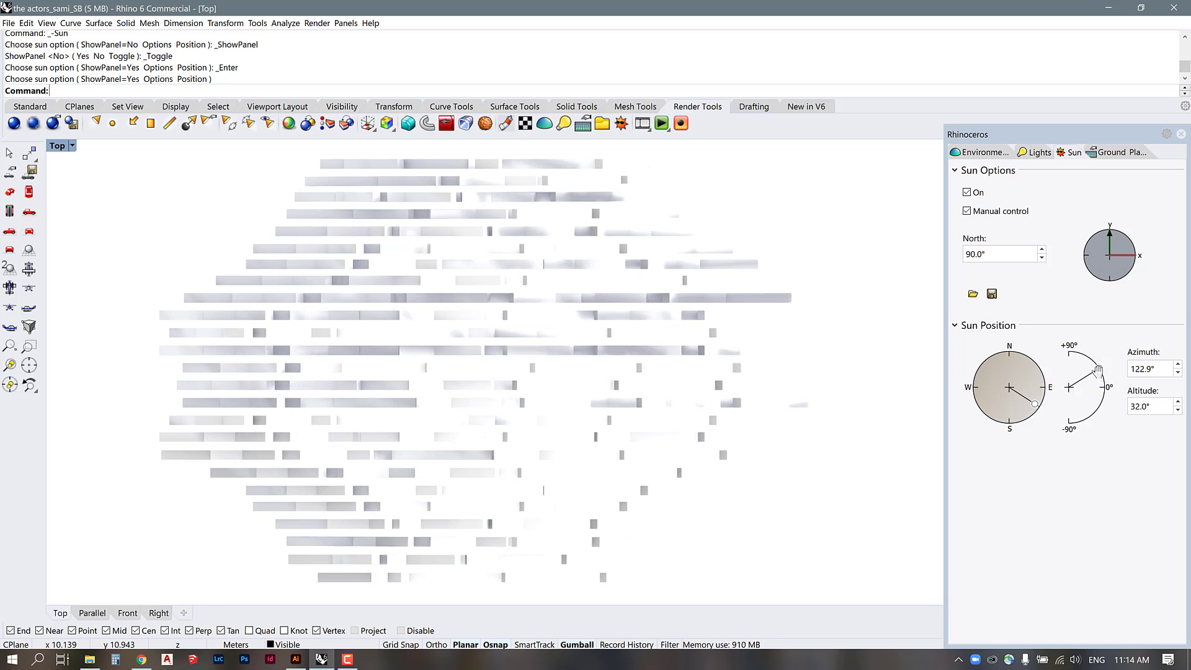
Step: Drag the Sun Position control to aim the sun at 122.9° azimuth with a higher altitude
{"action": "left_click_drag", "start_coordinate": [1100, 368], "coordinate": [1104, 370]}
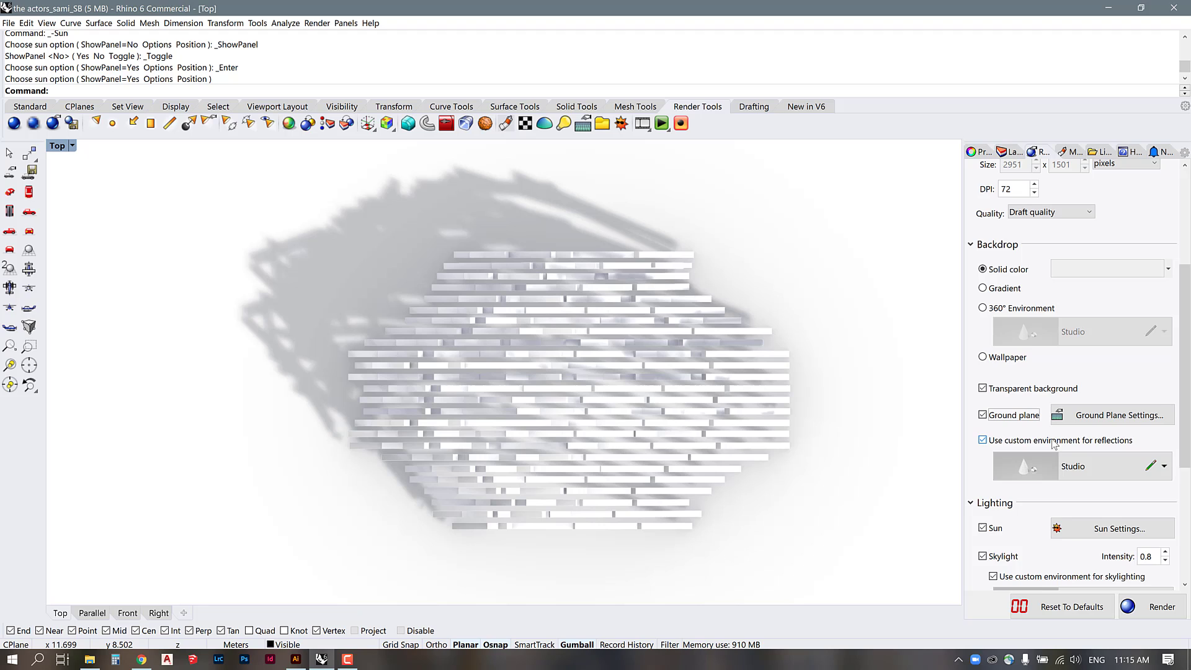
Step: Turn off the ground plane in the Render panel's Backdrop settings
{"action": "left_click", "coordinate": [984, 415]}
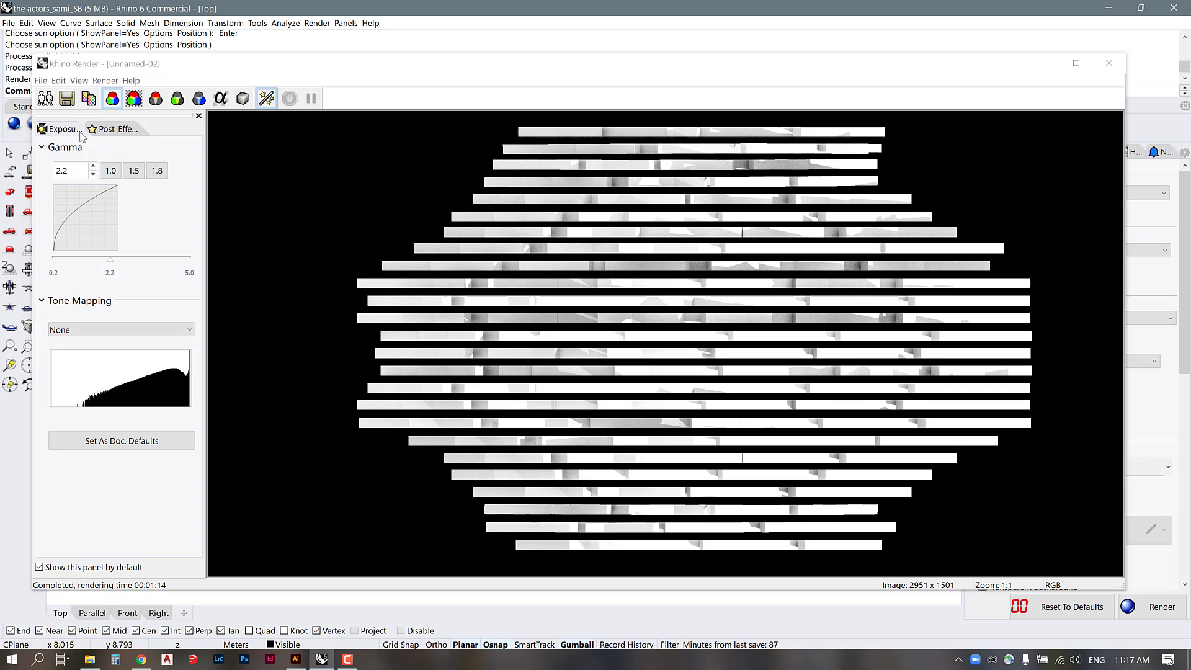
Step: Save the render as a PNG named after the earlier plan image with '1' appended
{"action": "left_click", "coordinate": [65, 99]}
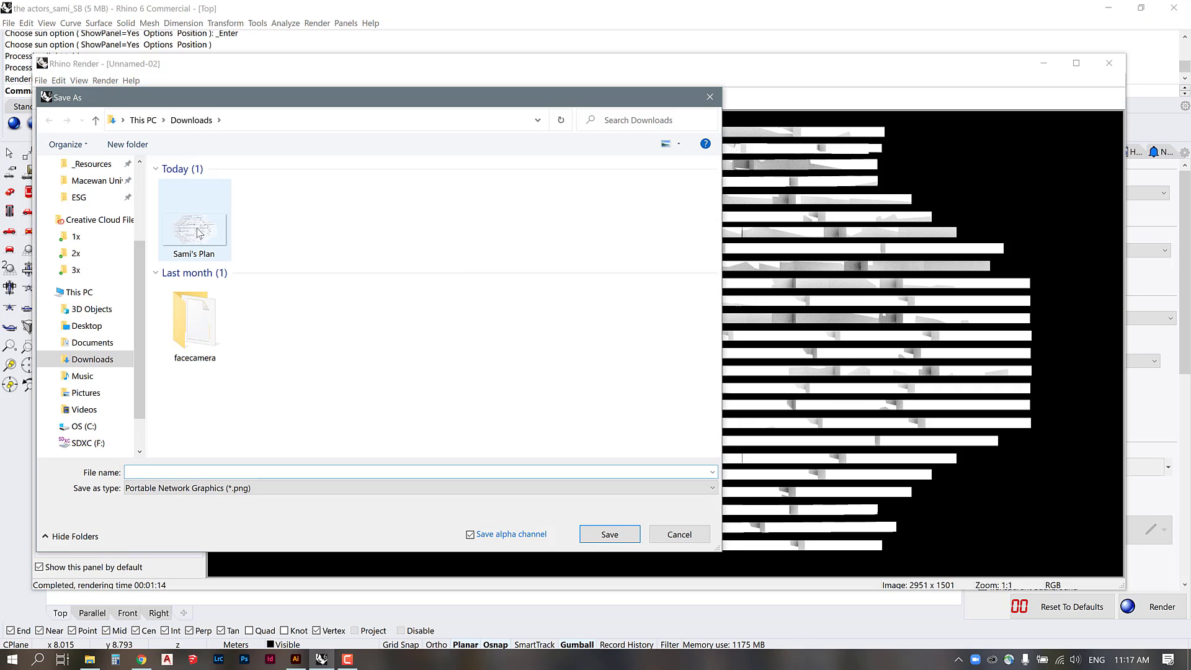
{"action": "left_click", "coordinate": [198, 220]}
{"action": "left_click", "coordinate": [174, 475]}
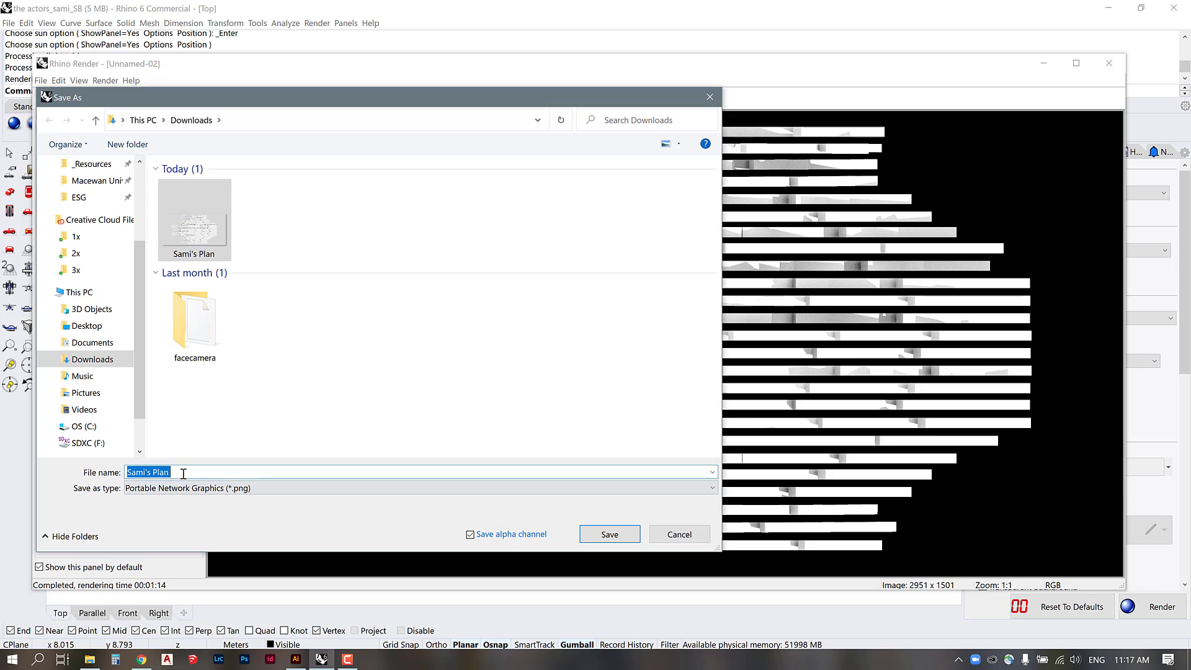
{"action": "left_click", "coordinate": [180, 472]}
{"action": "type", "text": "1"}
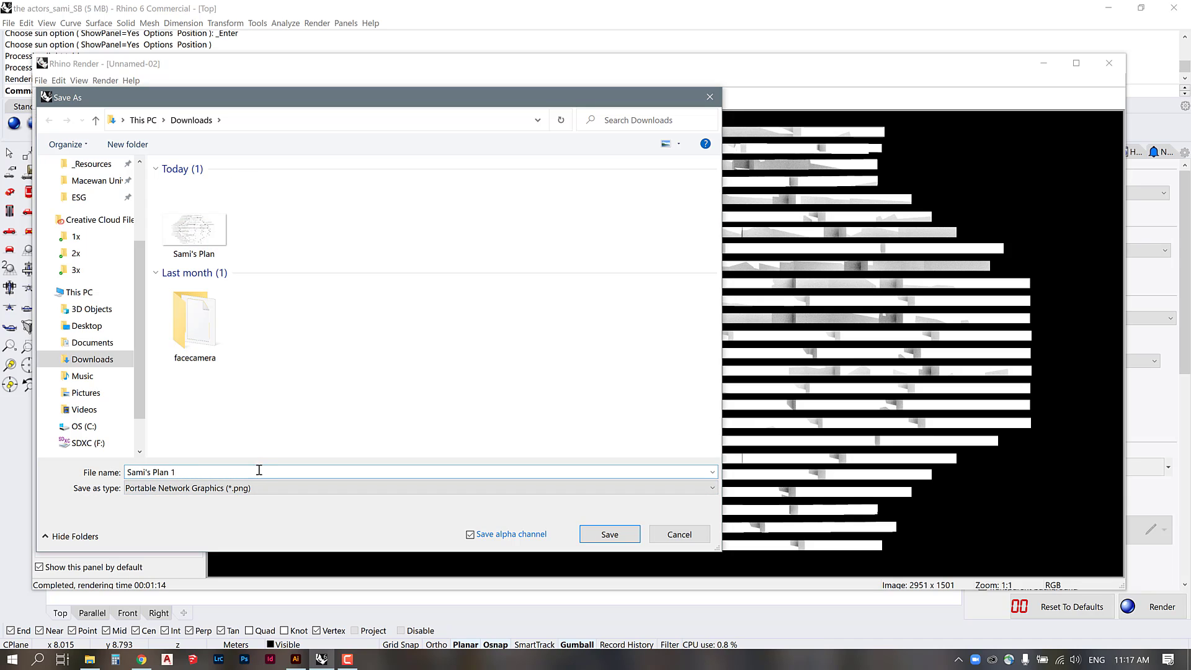
{"action": "left_click", "coordinate": [239, 489]}
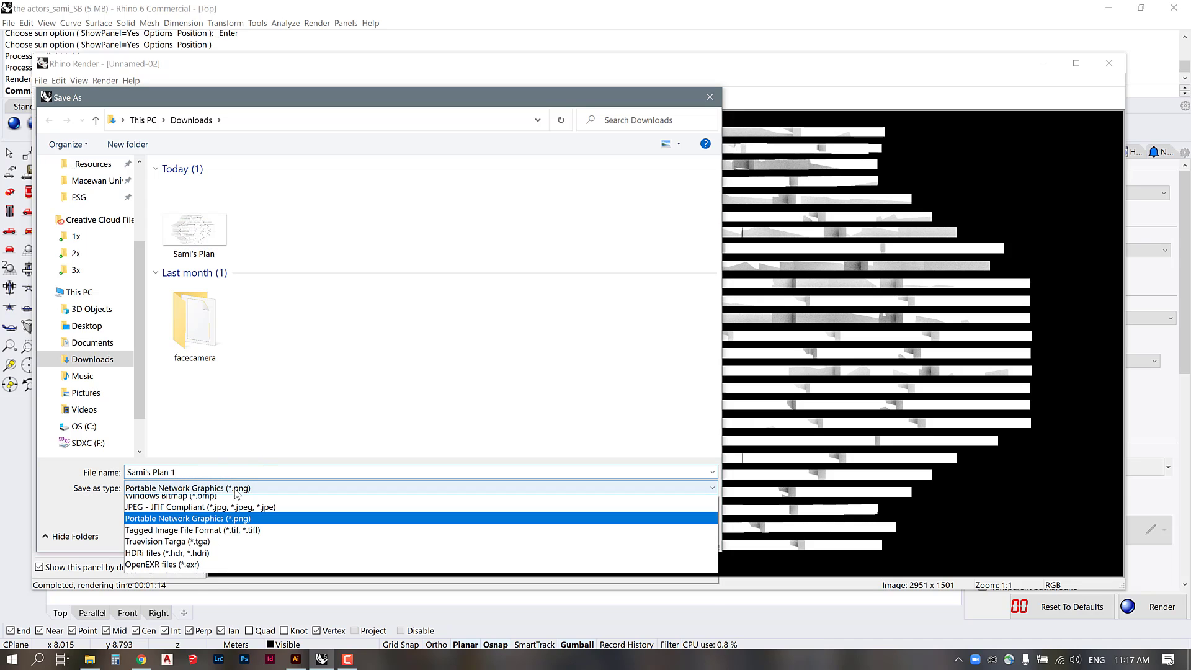
{"action": "left_click", "coordinate": [193, 524]}
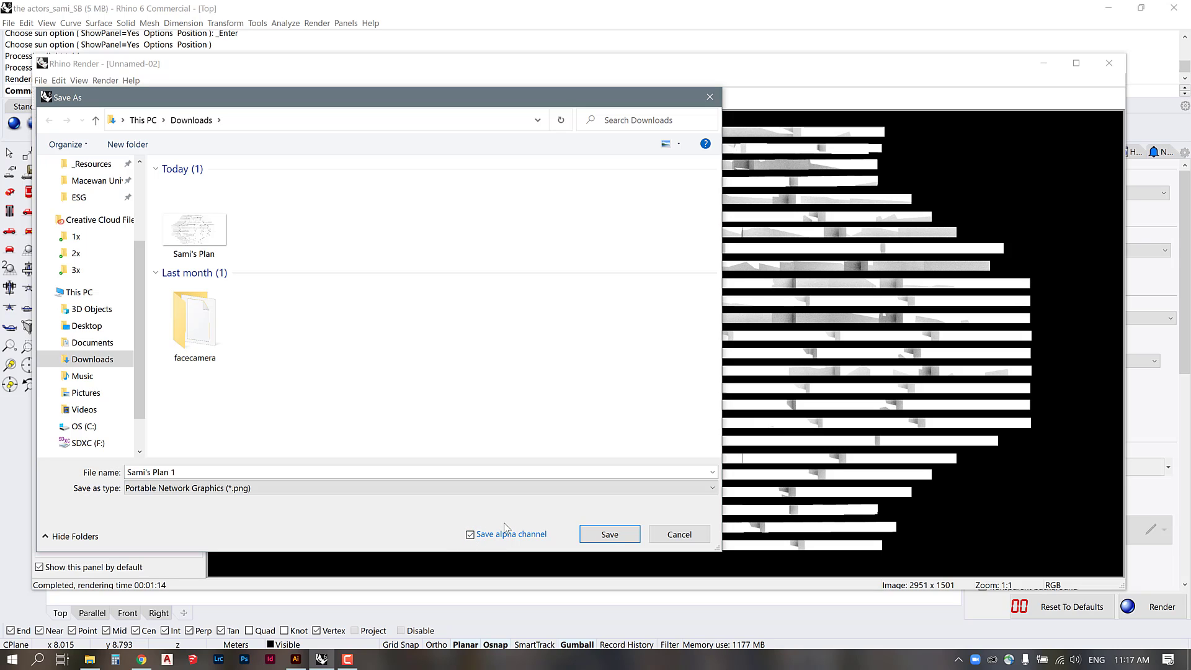
{"action": "left_click", "coordinate": [600, 536]}
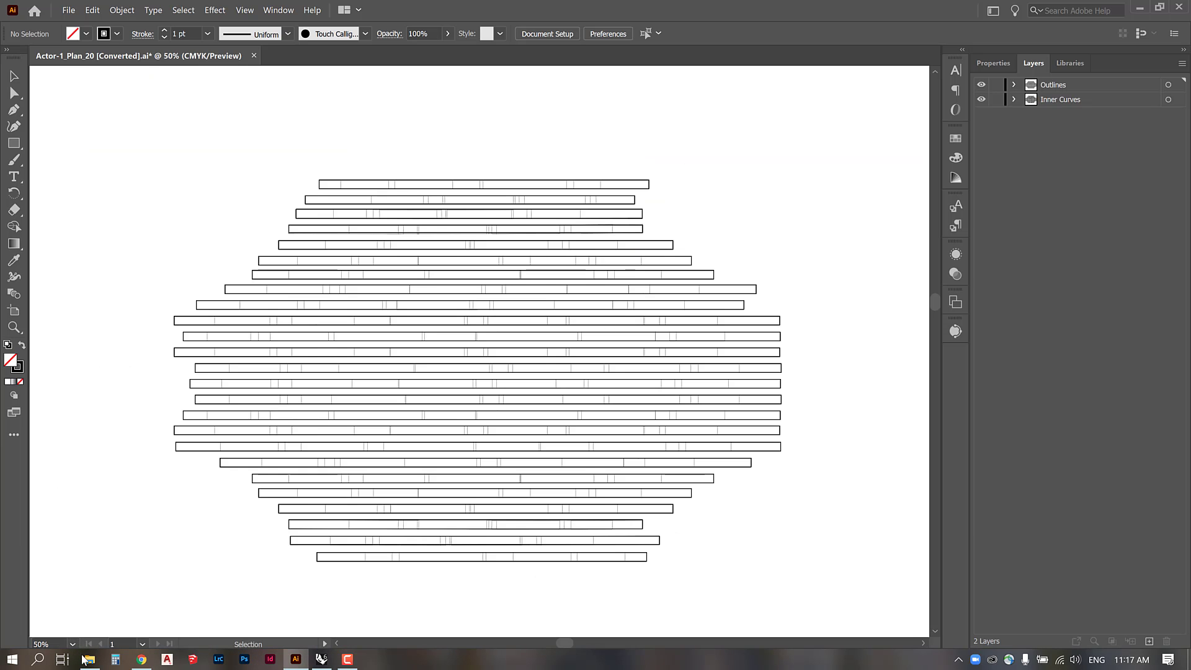
Step: Drag the new plan render PNG from Downloads onto the Illustrator artboard
{"action": "left_click", "coordinate": [87, 659]}
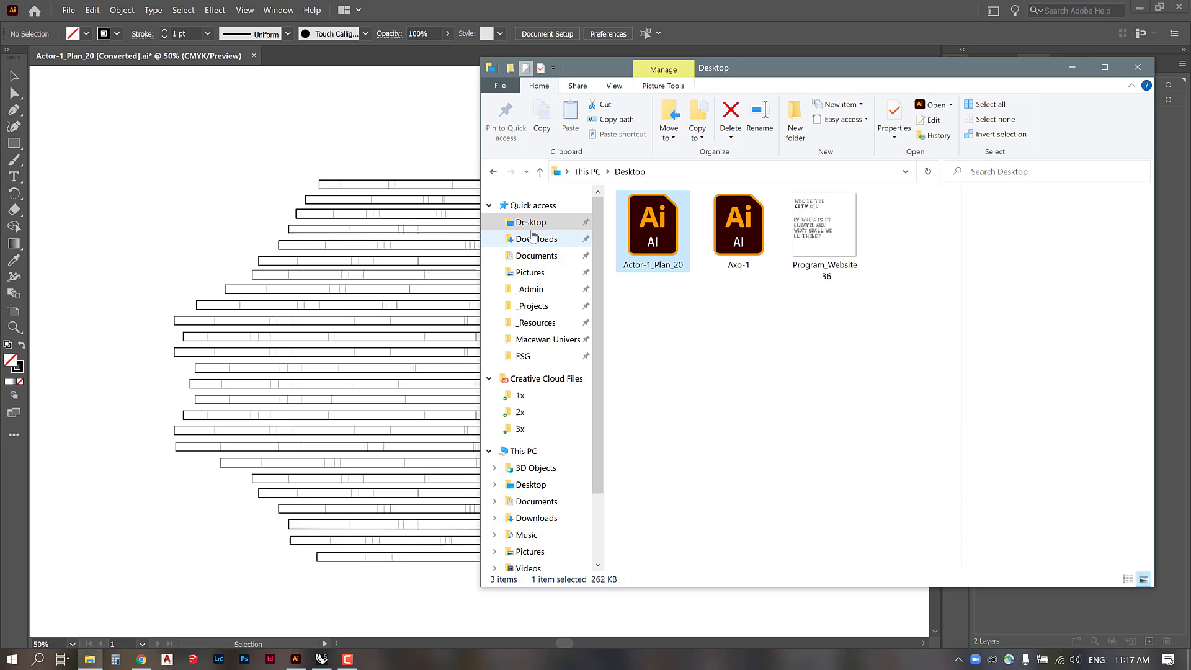
{"action": "left_click", "coordinate": [533, 236]}
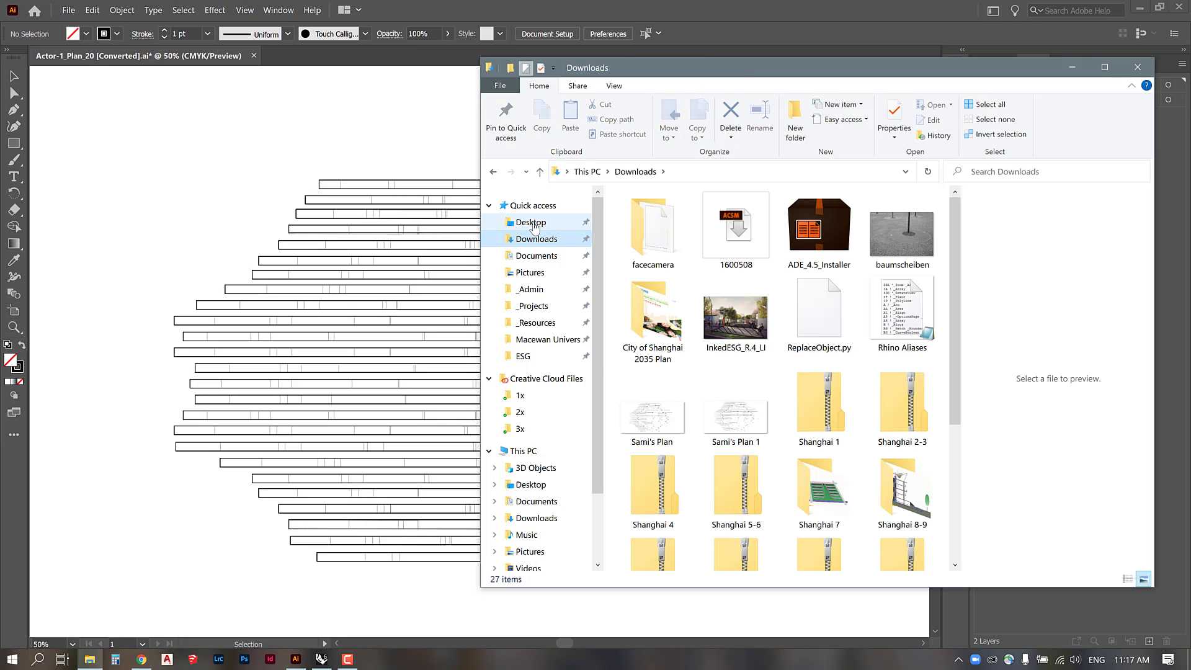
{"action": "left_click", "coordinate": [668, 426]}
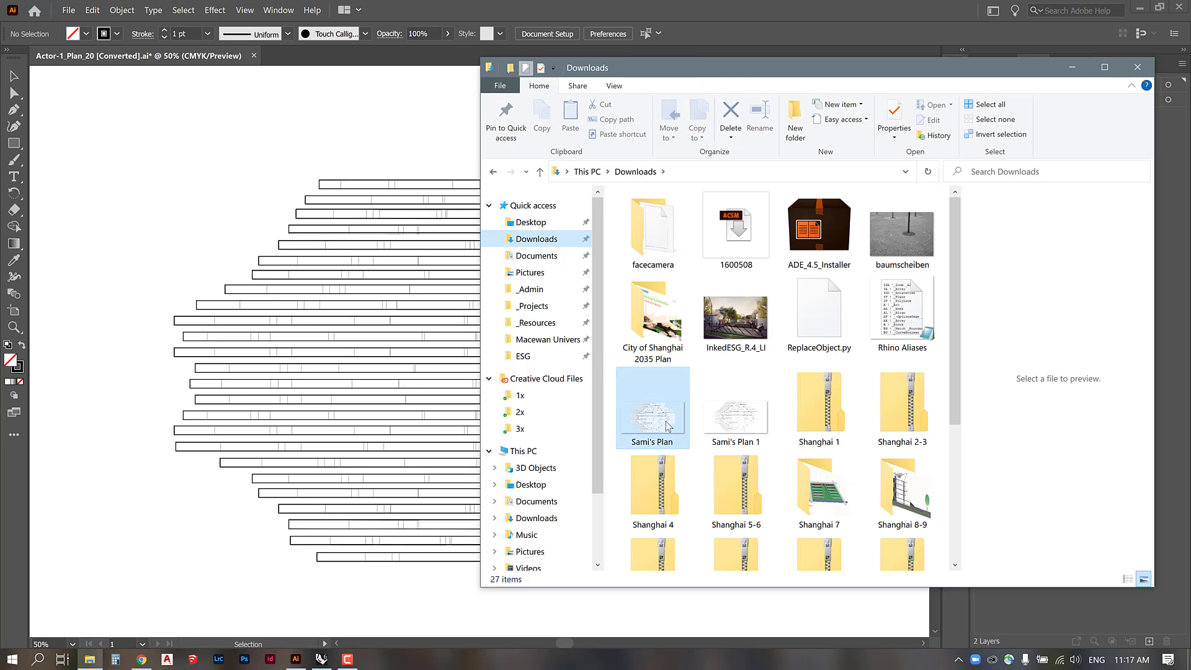
{"action": "left_click", "coordinate": [732, 428]}
{"action": "left_click_drag", "start_coordinate": [732, 429], "coordinate": [310, 145]}
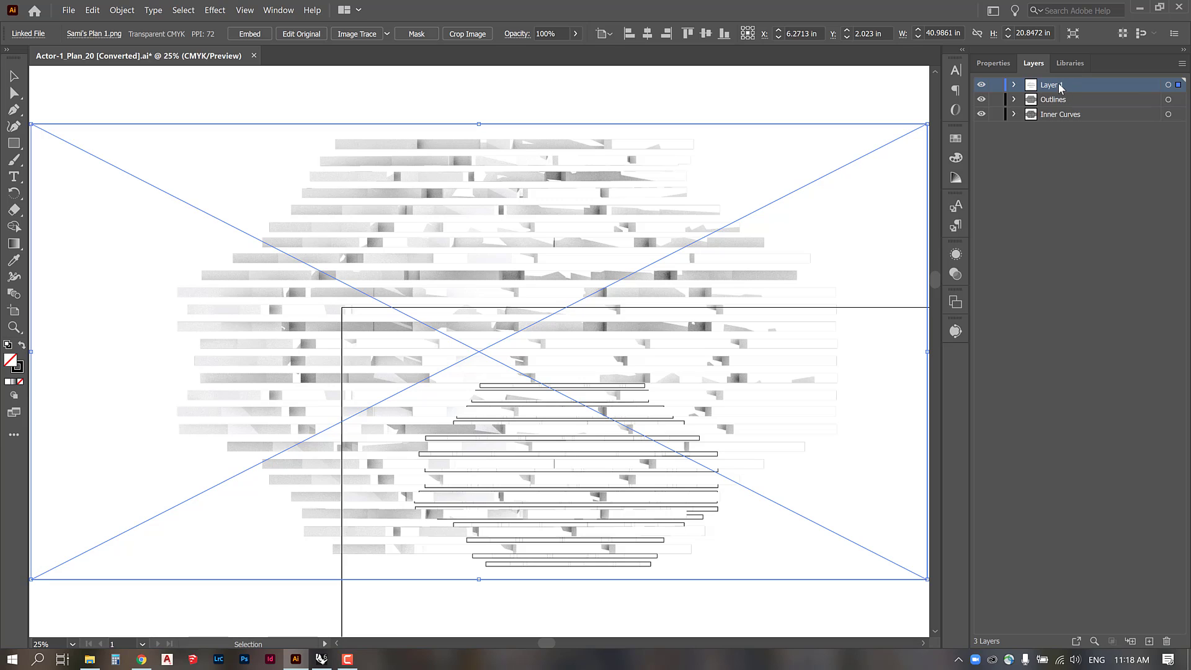
Step: Move the image layer below Inner Curves and rename it 'Shadows'
{"action": "left_click_drag", "start_coordinate": [1061, 88], "coordinate": [1067, 129]}
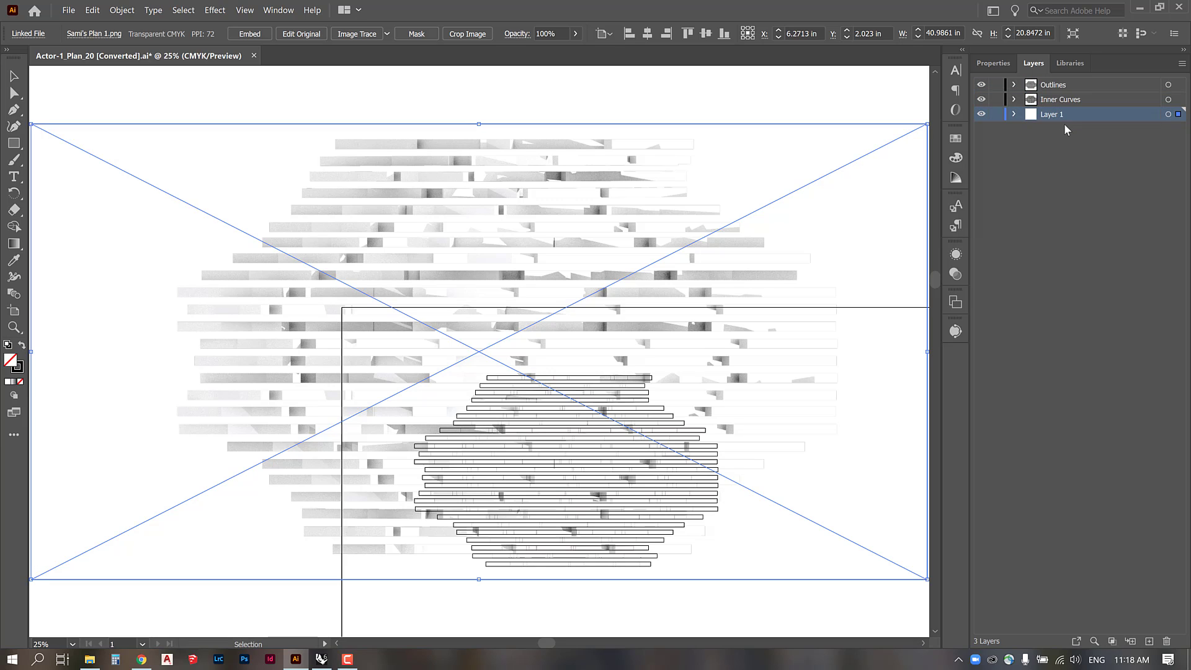
{"action": "double_click", "coordinate": [1053, 114]}
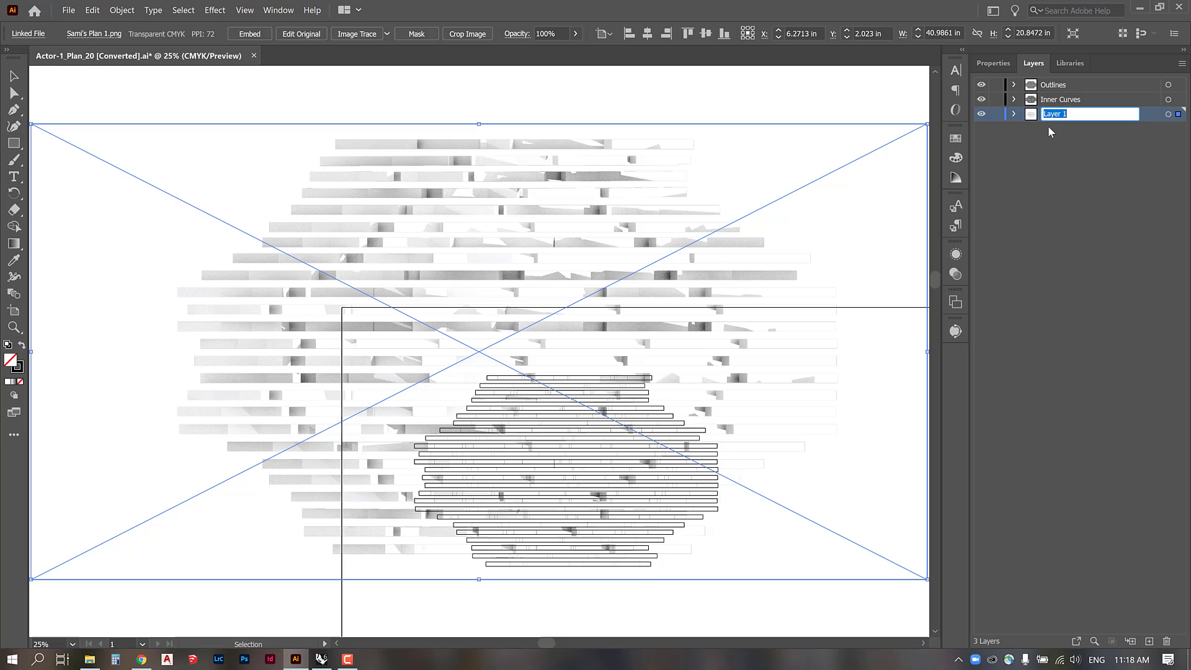
{"action": "type", "text": "Shadows"}
{"action": "key", "text": "Return"}
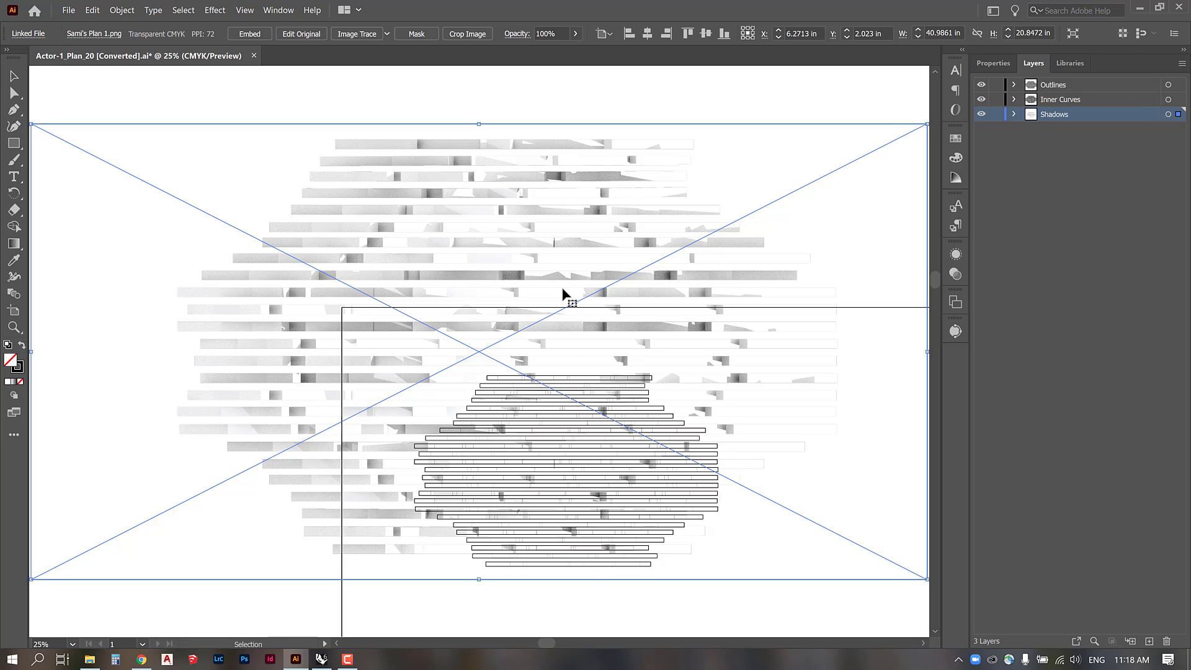
Step: Scale the shadow image down proportionally to 18.83 × 9.58 in
{"action": "key", "text": "ctrl+minus"}
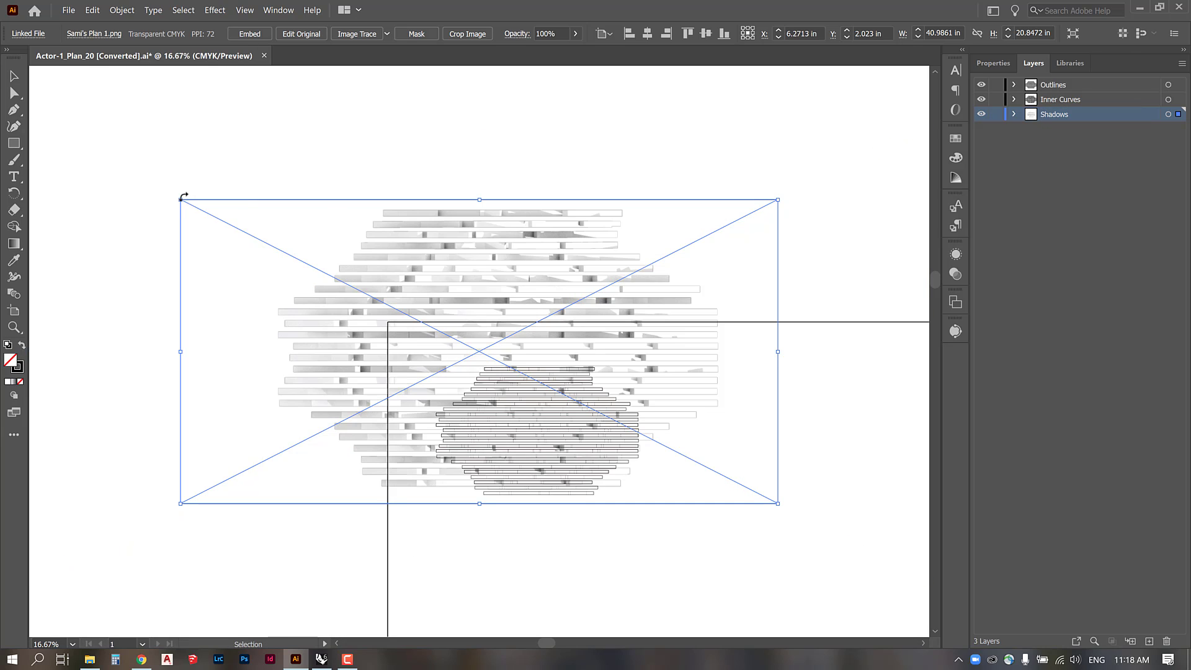
{"action": "left_click_drag", "start_coordinate": [181, 199], "coordinate": [185, 200]}
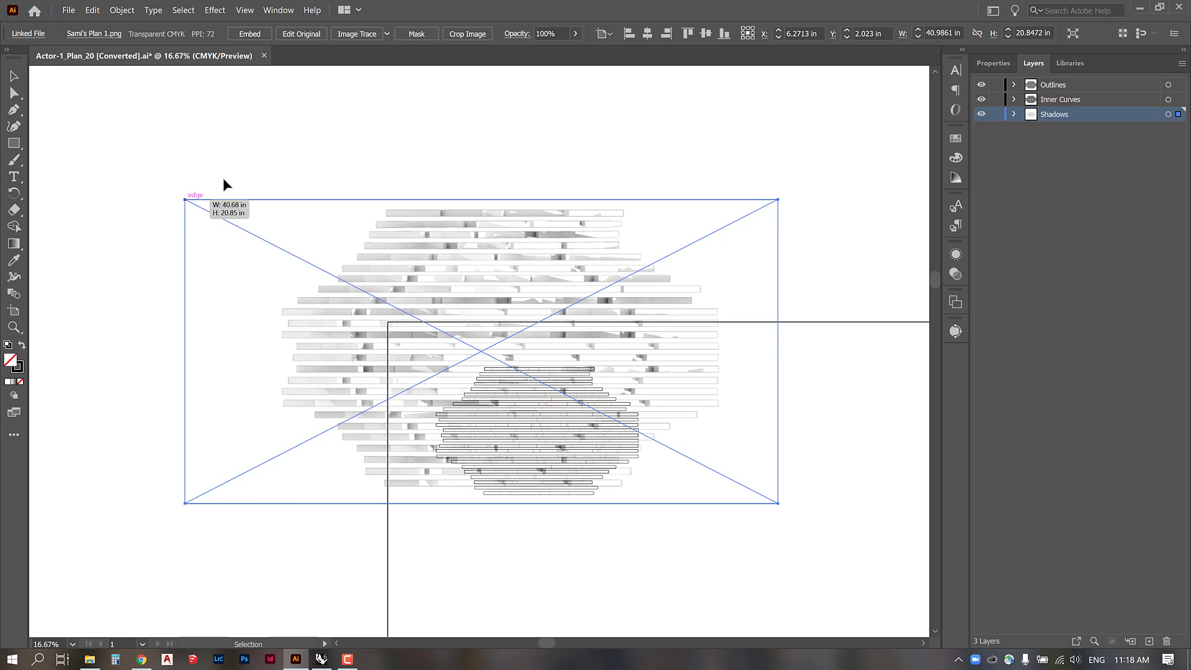
{"action": "key", "text": "ctrl+z"}
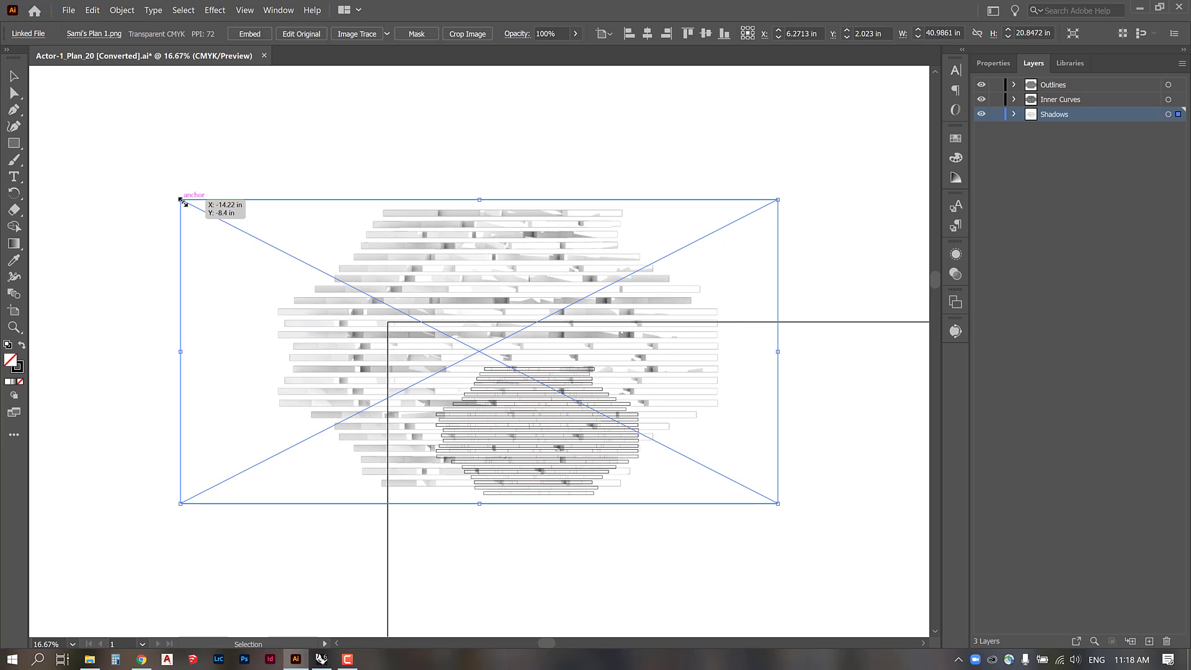
{"action": "left_click_drag", "start_coordinate": [184, 203], "coordinate": [298, 280]}
{"action": "left_click_drag", "start_coordinate": [778, 277], "coordinate": [686, 324]}
{"action": "left_click_drag", "start_coordinate": [334, 325], "coordinate": [409, 362]}
{"action": "left_click_drag", "start_coordinate": [688, 506], "coordinate": [684, 502]}
Step: Shift the shadow image down and left so it sits under the plan linework
{"action": "key", "text": "ctrl+="}
{"action": "key", "text": "ctrl+="}
{"action": "key", "text": "ctrl+="}
{"action": "key", "text": "v"}
{"action": "left_click_drag", "start_coordinate": [641, 455], "coordinate": [640, 458]}
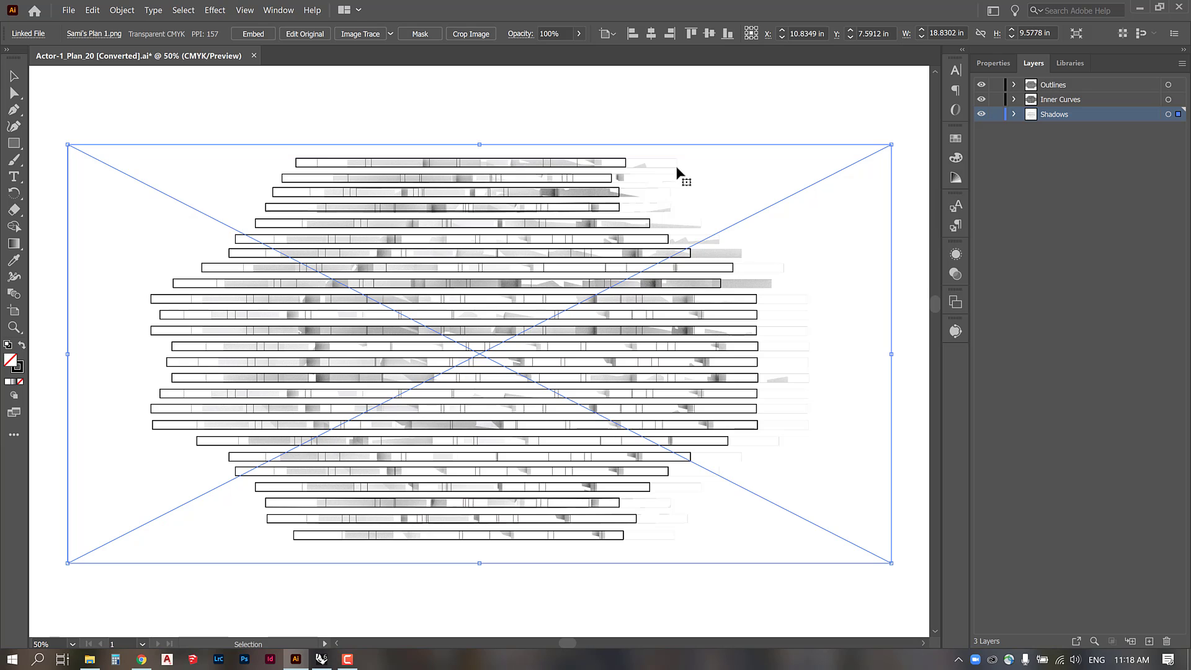
{"action": "left_click_drag", "start_coordinate": [678, 172], "coordinate": [628, 171]}
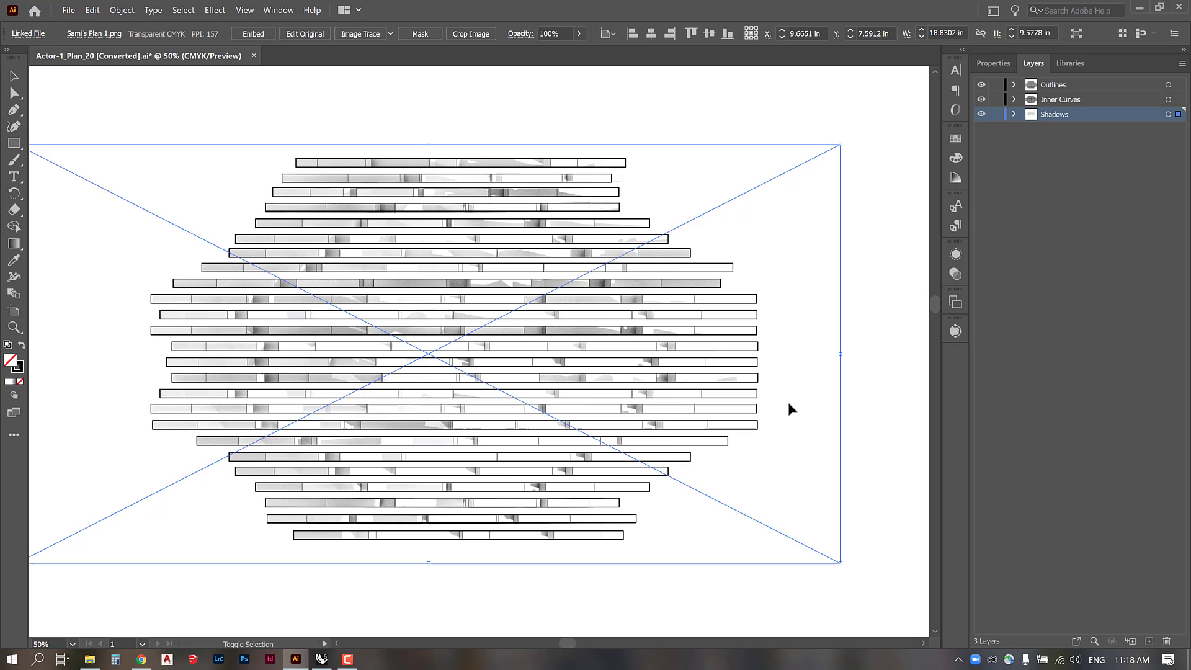
{"action": "left_click", "coordinate": [995, 116]}
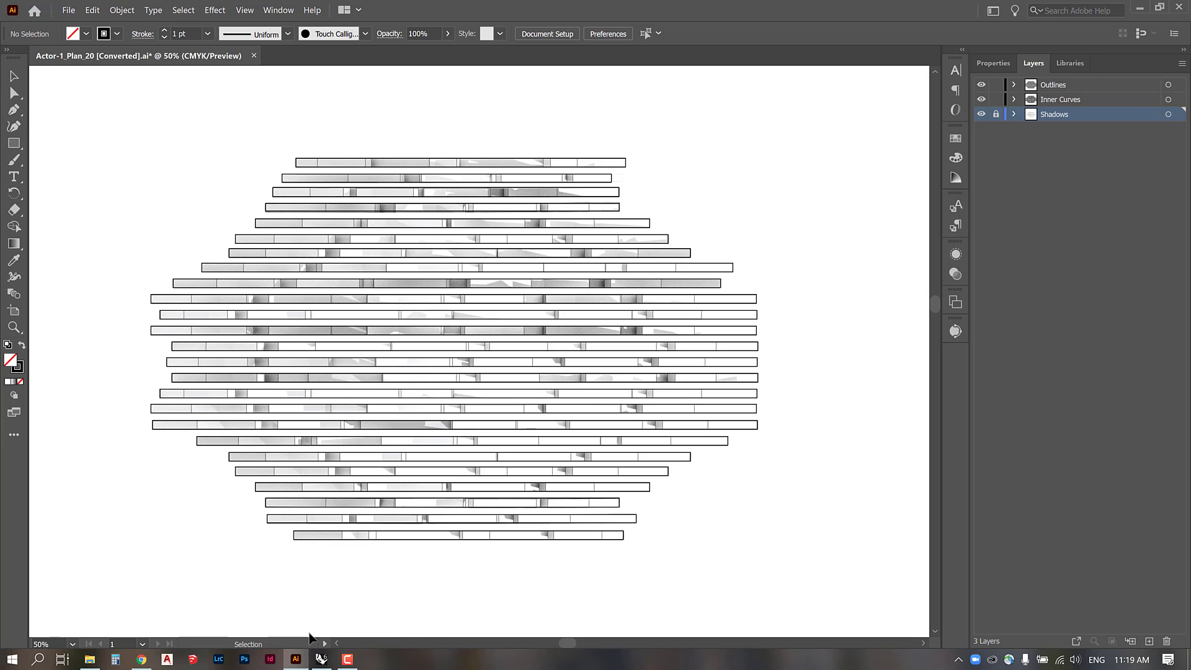
Step: In Rhino's Sun panel, move the sun to about 90° azimuth and 27.6° altitude
{"action": "left_click", "coordinate": [321, 659]}
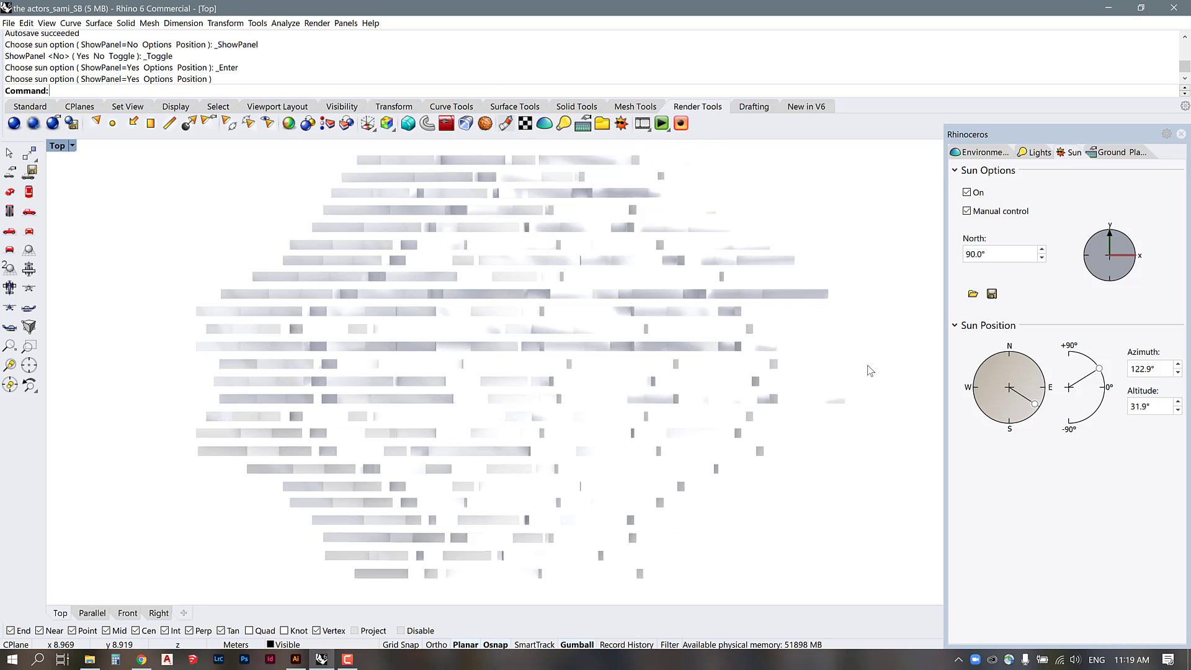
{"action": "left_click_drag", "start_coordinate": [1035, 407], "coordinate": [1042, 397]}
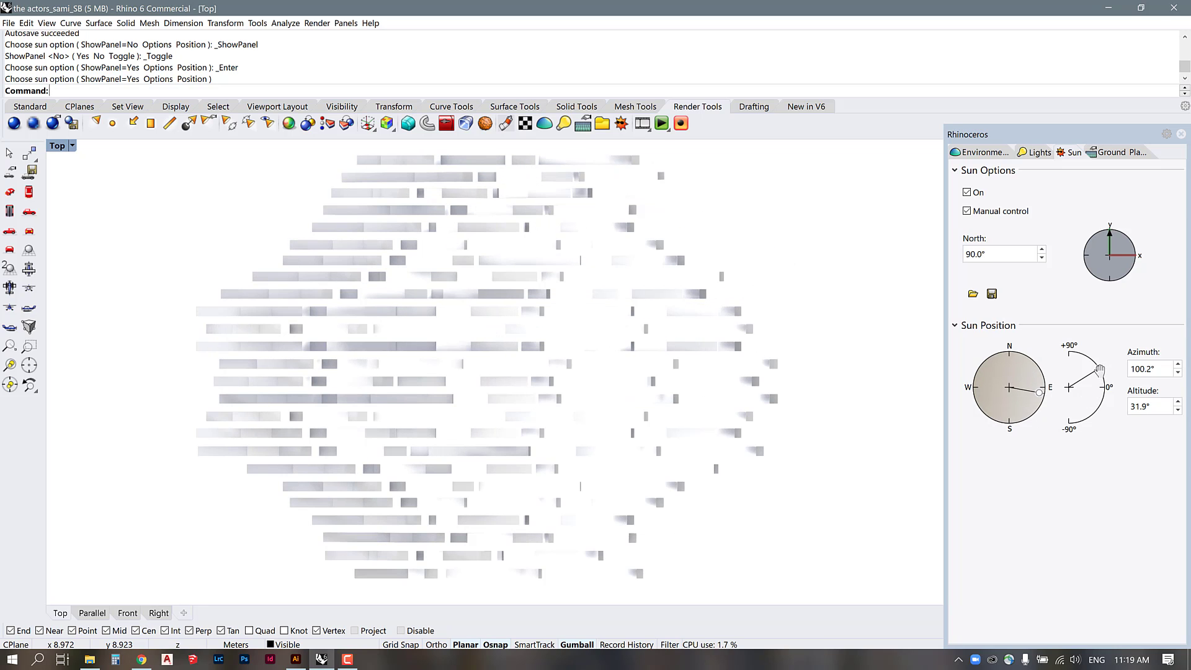
{"action": "left_click_drag", "start_coordinate": [1099, 369], "coordinate": [1098, 367]}
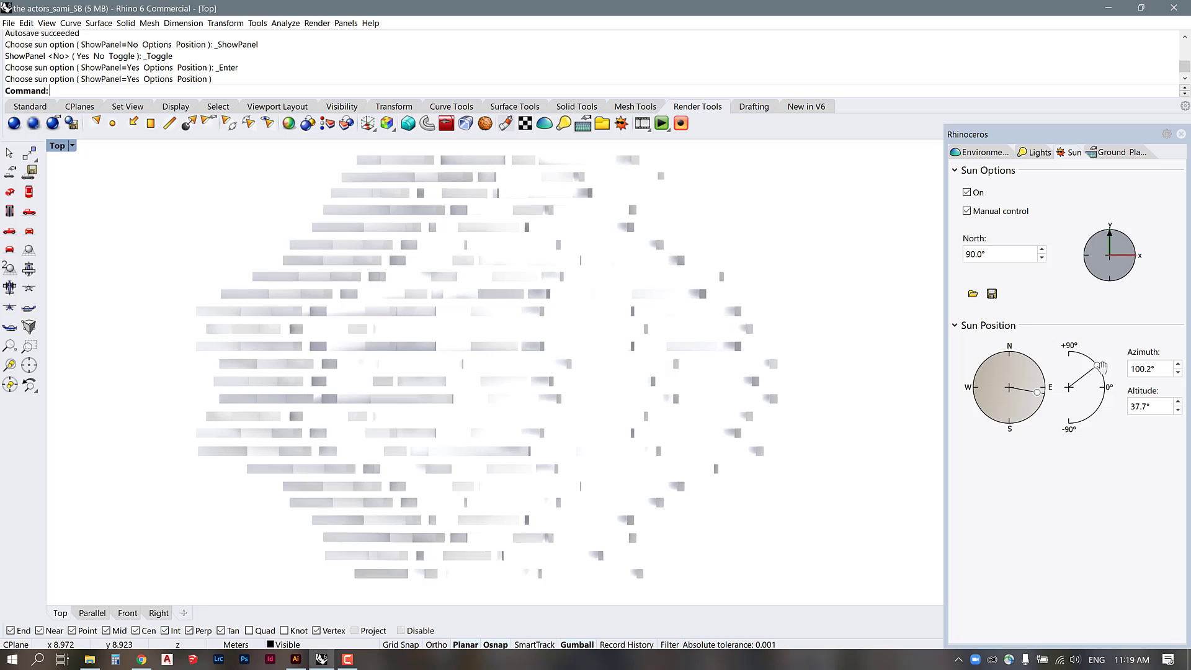
{"action": "left_click_drag", "start_coordinate": [1035, 392], "coordinate": [1044, 392]}
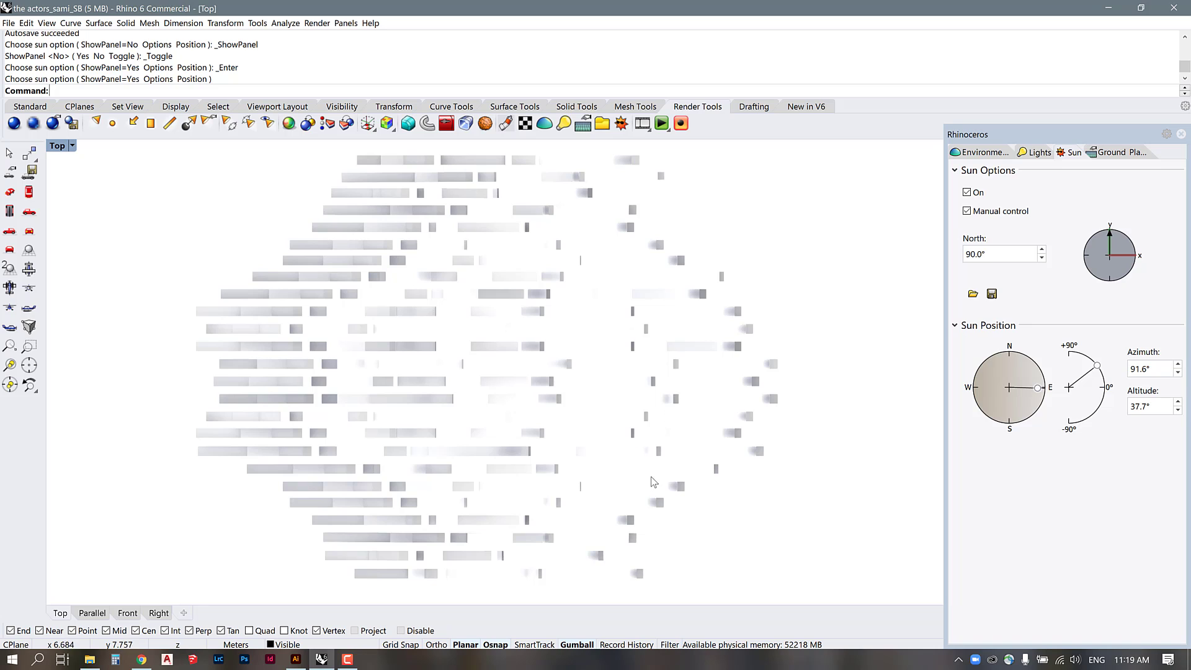
{"action": "left_click_drag", "start_coordinate": [1043, 398], "coordinate": [1041, 396]}
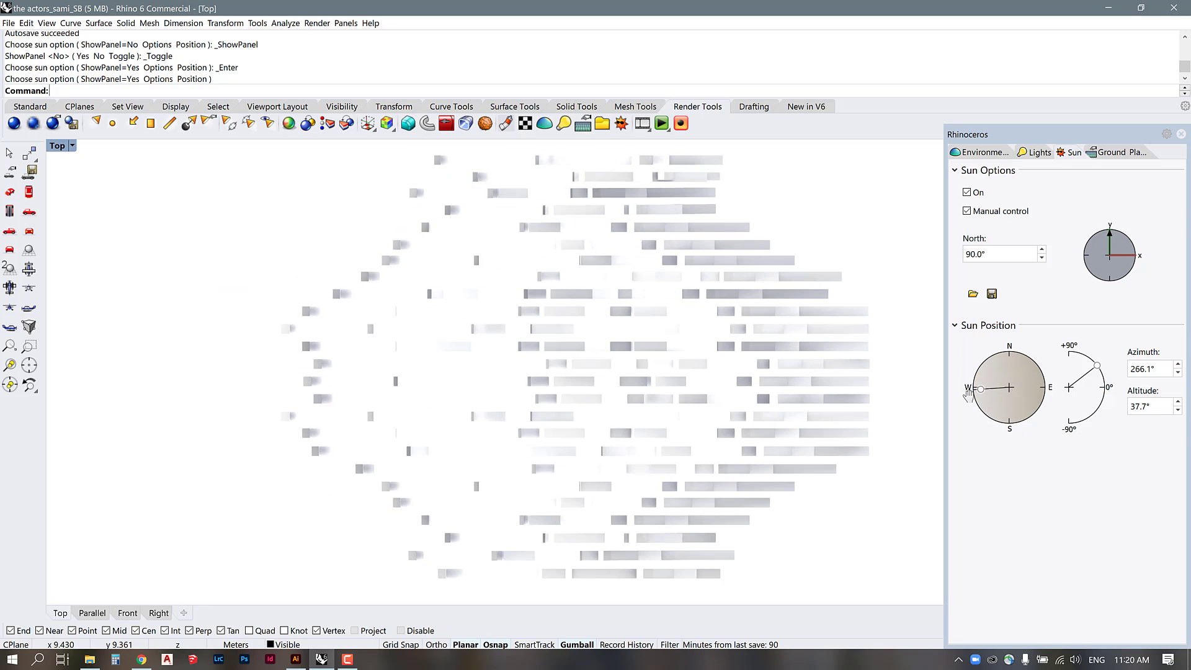
{"action": "left_click_drag", "start_coordinate": [967, 392], "coordinate": [1043, 390]}
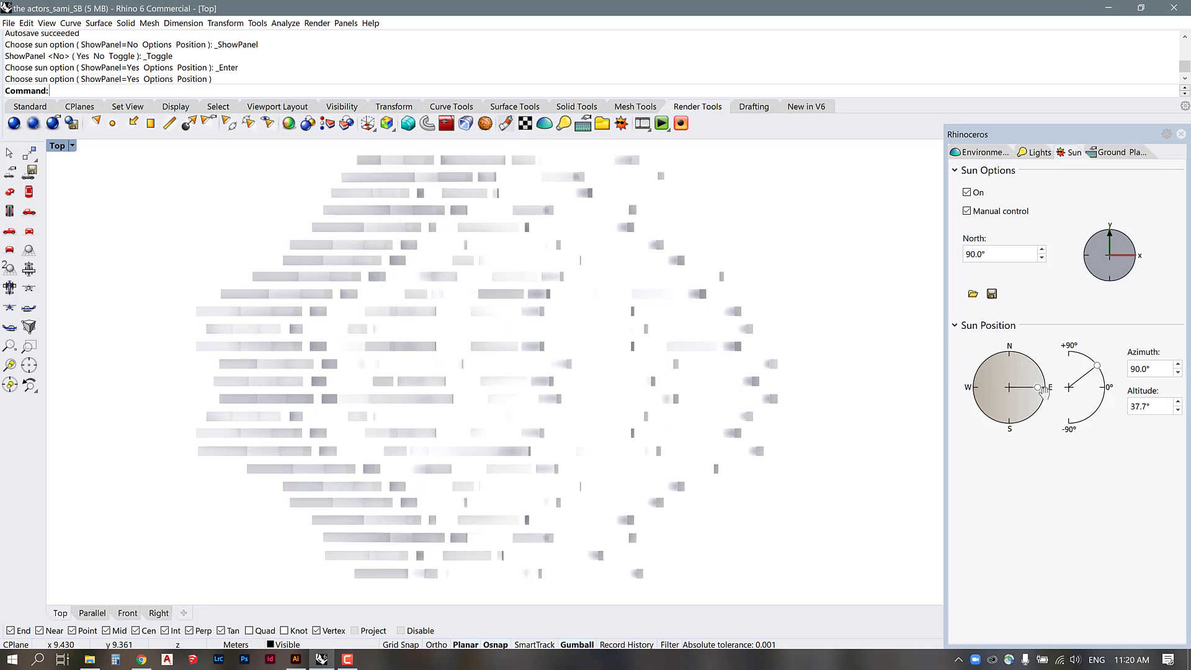
{"action": "left_click_drag", "start_coordinate": [1097, 369], "coordinate": [1102, 373]}
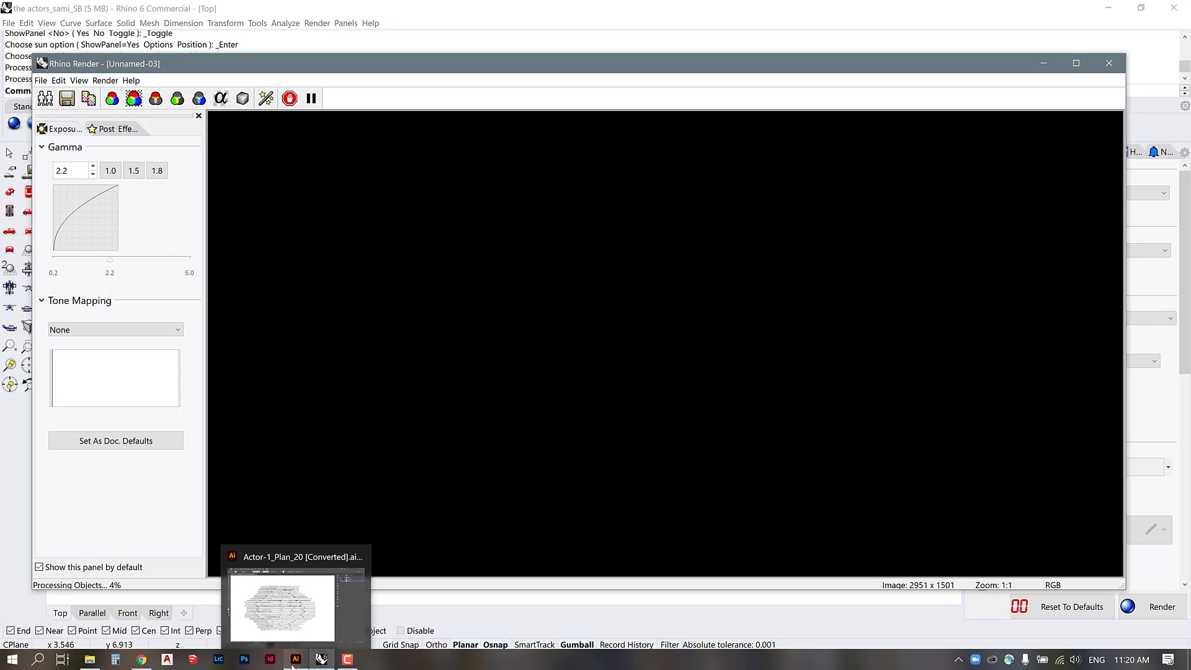
Step: In Illustrator, expand the Shadows layer and select its linked shadow image
{"action": "left_click", "coordinate": [296, 662]}
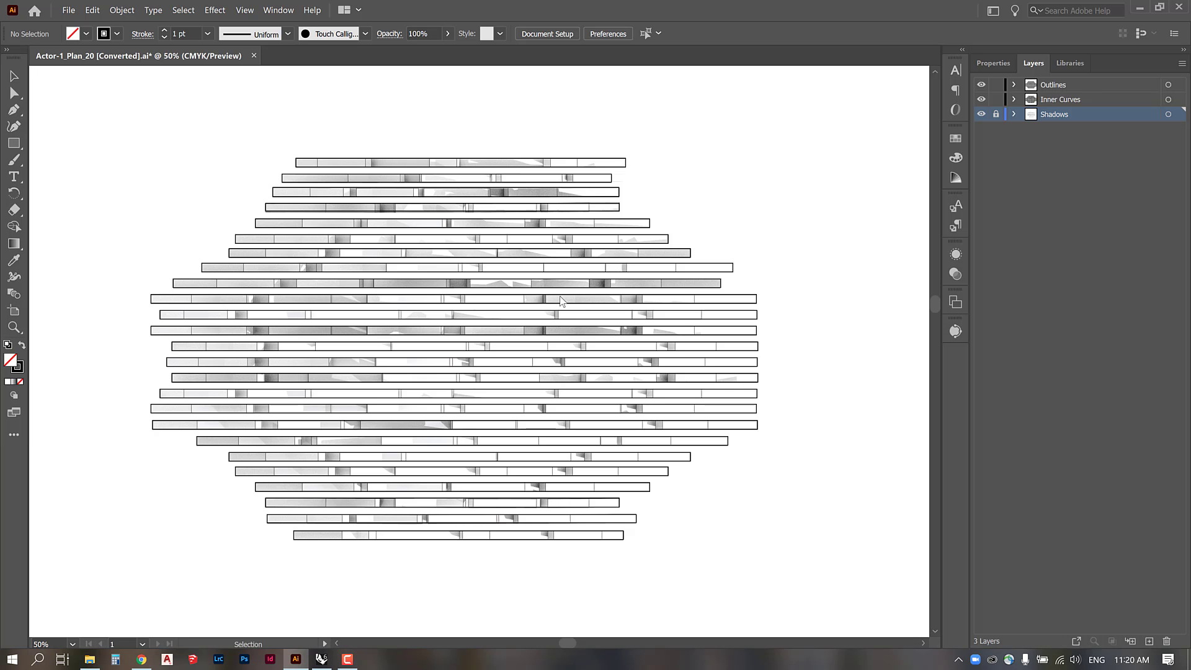
{"action": "left_click", "coordinate": [1014, 114]}
{"action": "left_click", "coordinate": [1043, 132]}
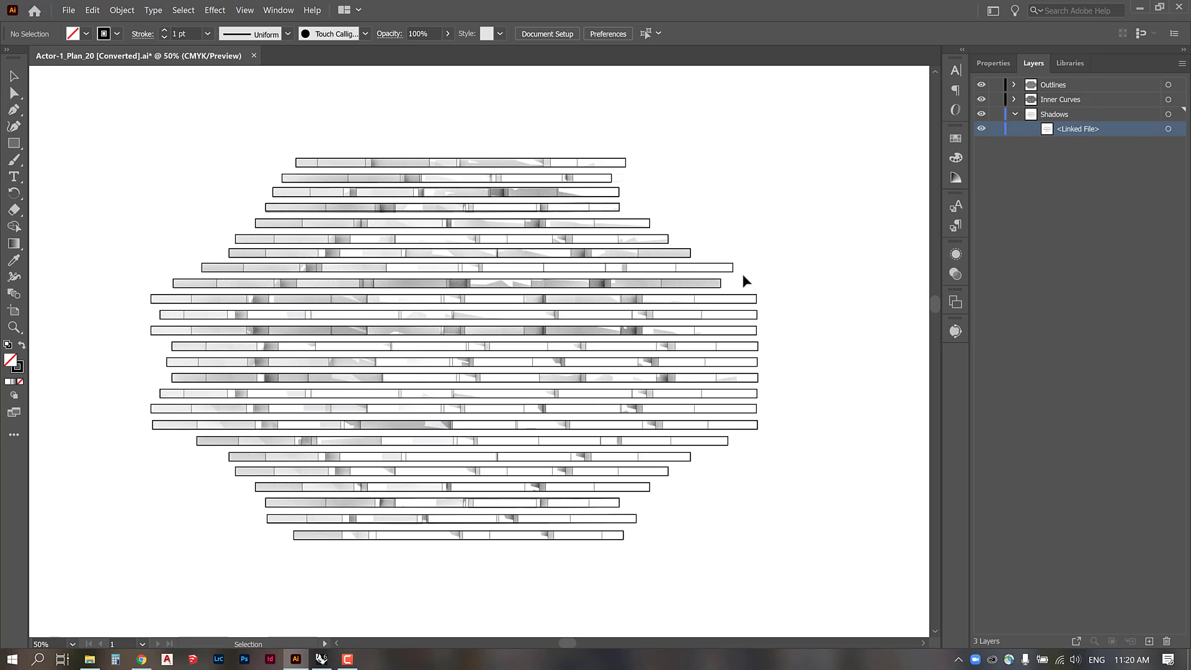
{"action": "left_click", "coordinate": [1062, 132]}
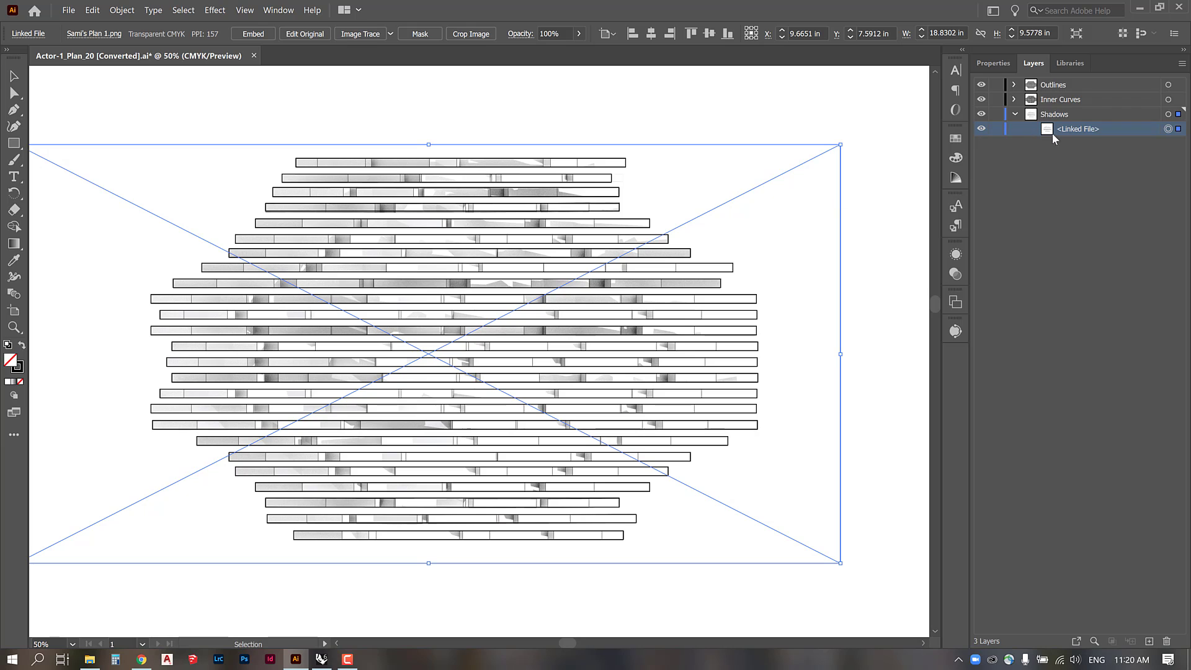
Step: Open the Links panel from the Window menu, dock it top-right, and return to Rhino
{"action": "left_click", "coordinate": [278, 12]}
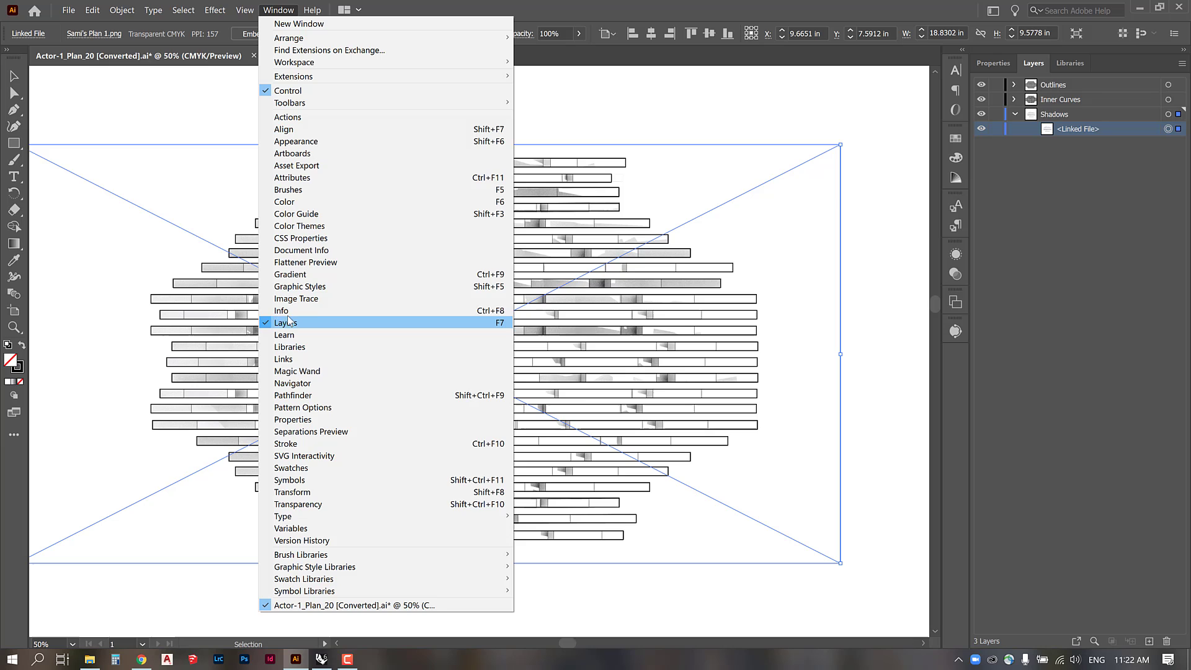
{"action": "left_click", "coordinate": [284, 359]}
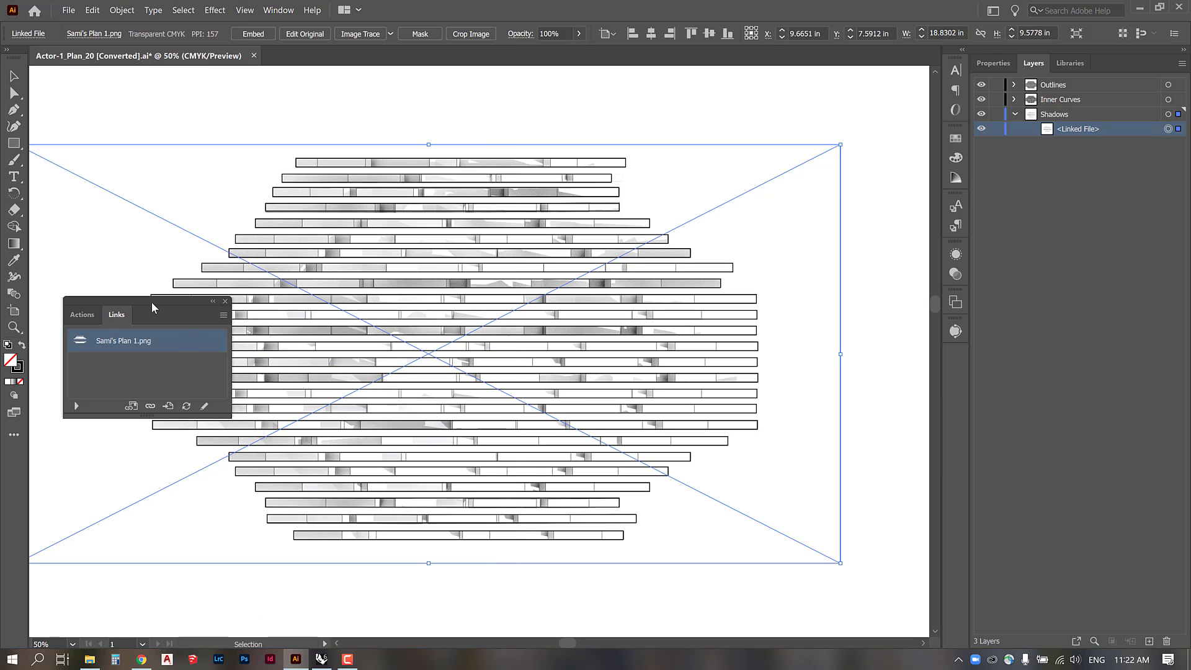
{"action": "left_click_drag", "start_coordinate": [152, 301], "coordinate": [364, 167]}
{"action": "left_click_drag", "start_coordinate": [790, 60], "coordinate": [838, 77]}
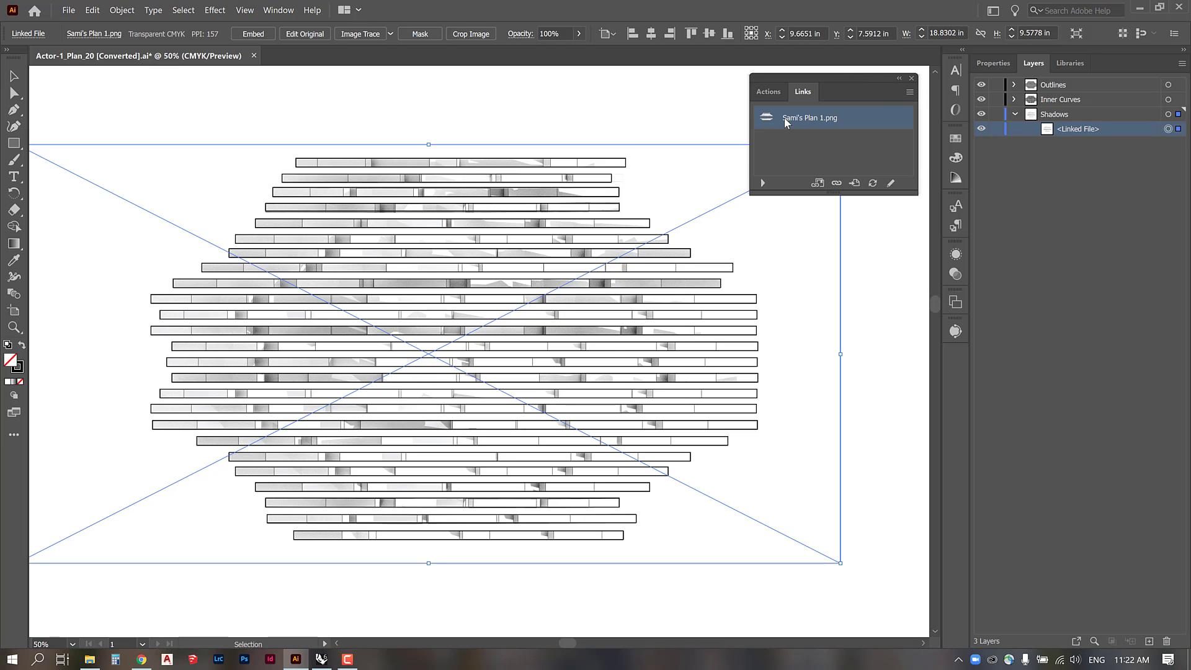
{"action": "left_click", "coordinate": [322, 660]}
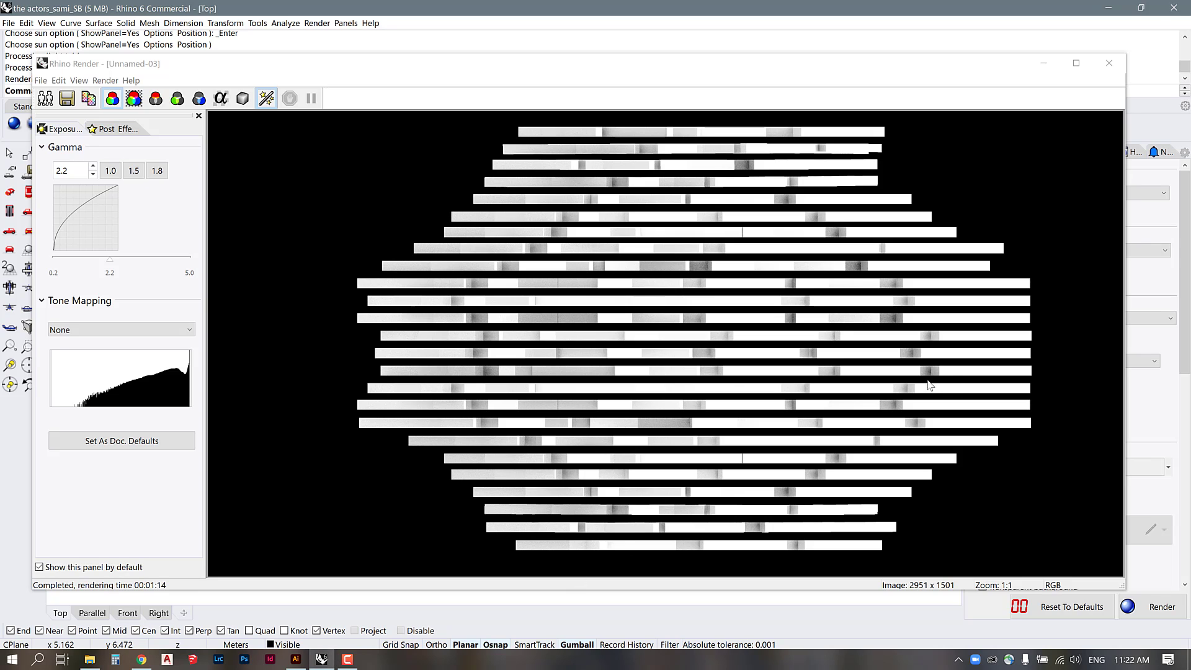
Step: Save the Rhino render to Downloads as a PNG named 'Sami's Plan 2'
{"action": "left_click", "coordinate": [67, 98]}
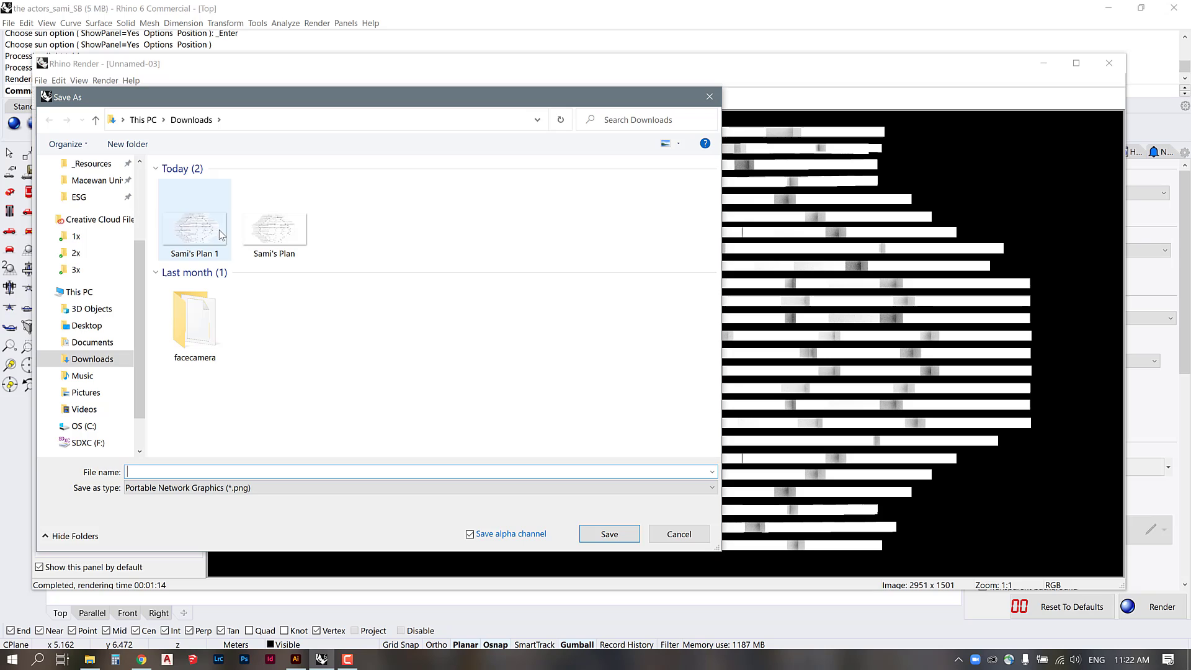
{"action": "left_click", "coordinate": [195, 220]}
{"action": "left_click", "coordinate": [200, 475]}
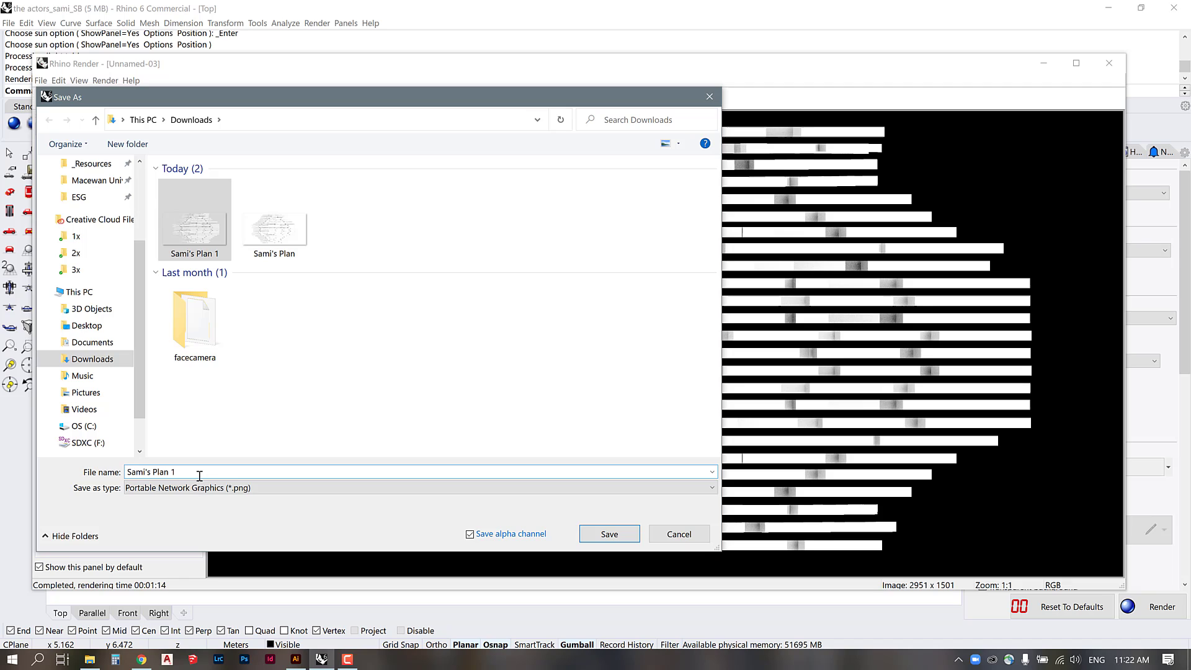
{"action": "key", "text": "BackSpace"}
{"action": "type", "text": "2"}
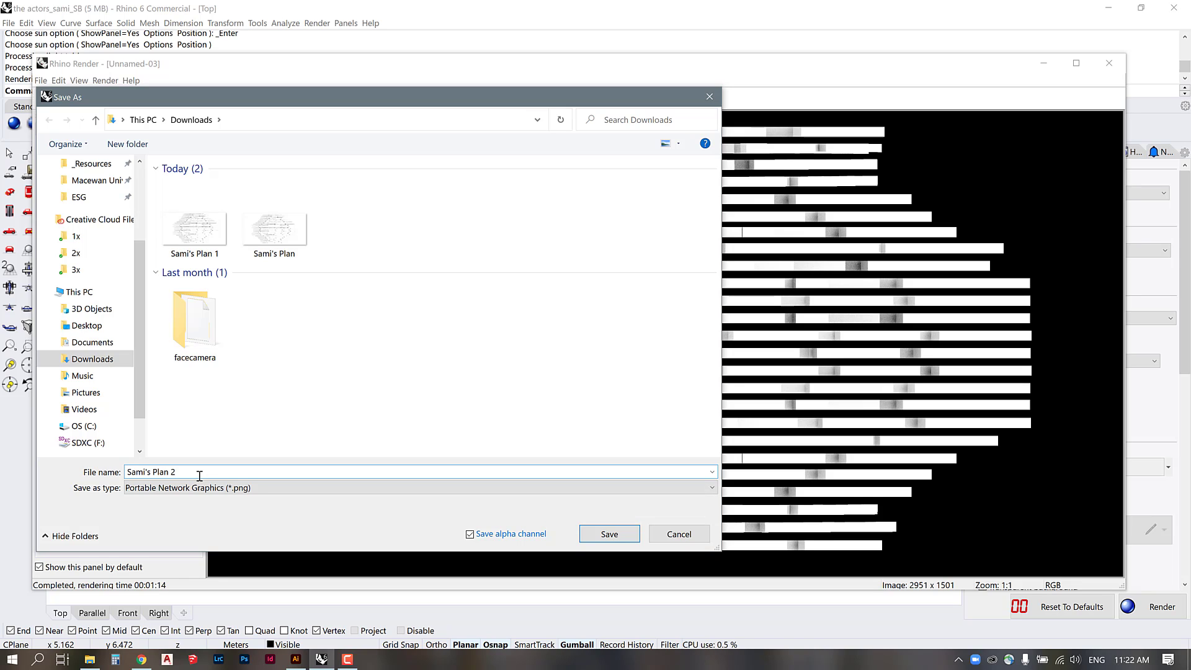
{"action": "left_click", "coordinate": [602, 534]}
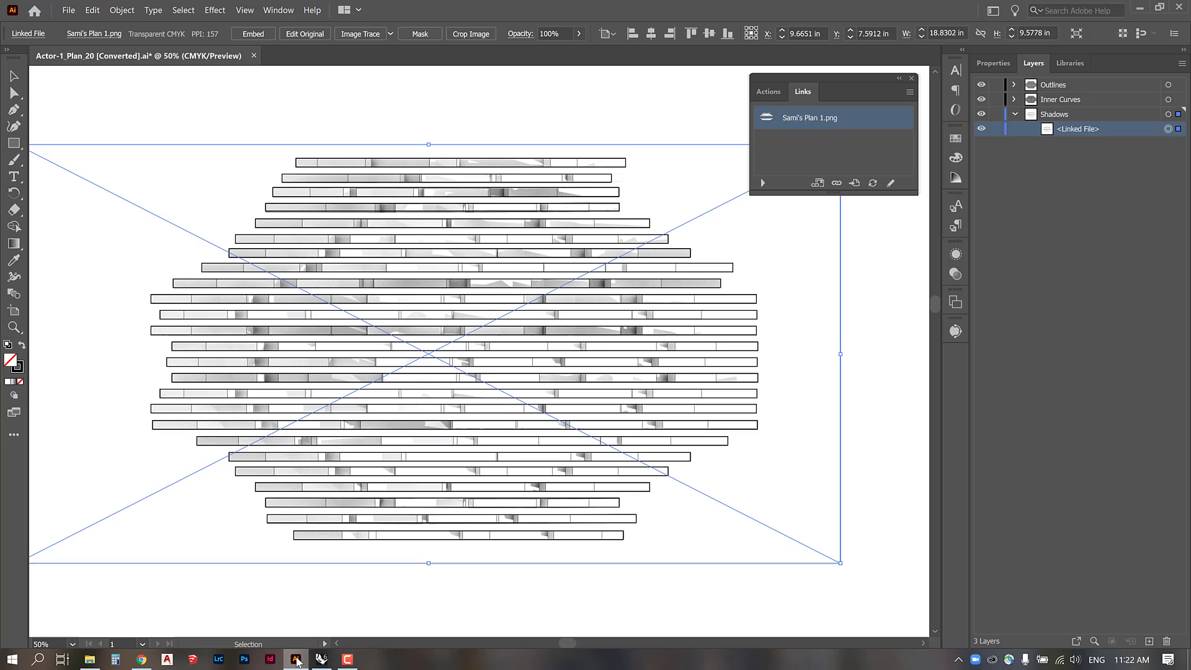
Step: Relink the shadow image to Sami's Plan 2.png from the Downloads folder
{"action": "left_click", "coordinate": [836, 184]}
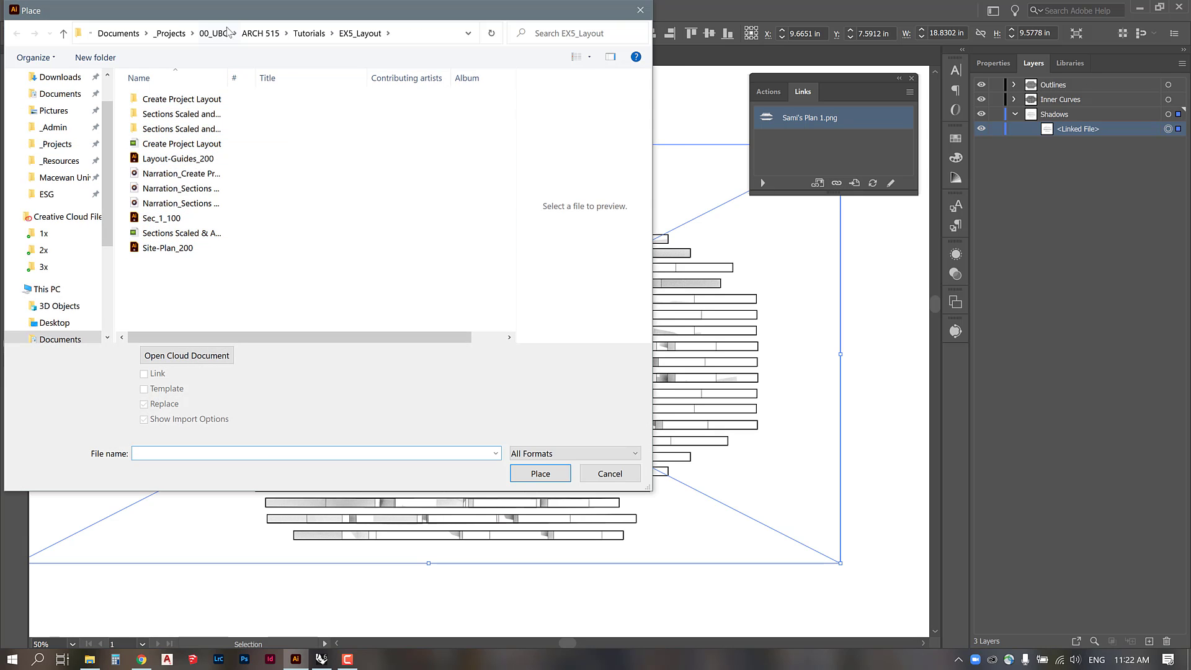
{"action": "left_click_drag", "start_coordinate": [232, 12], "coordinate": [691, 84]}
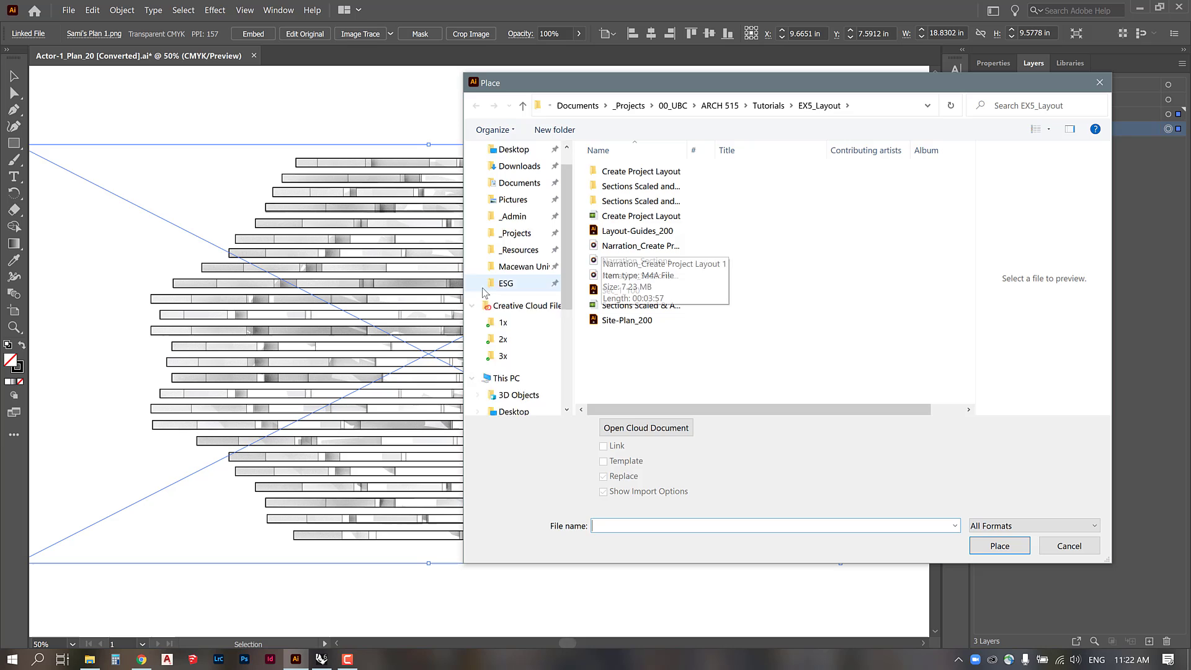
{"action": "scroll", "coordinate": [490, 288], "scroll_direction": "up", "scroll_amount": 1}
{"action": "left_click", "coordinate": [520, 194]}
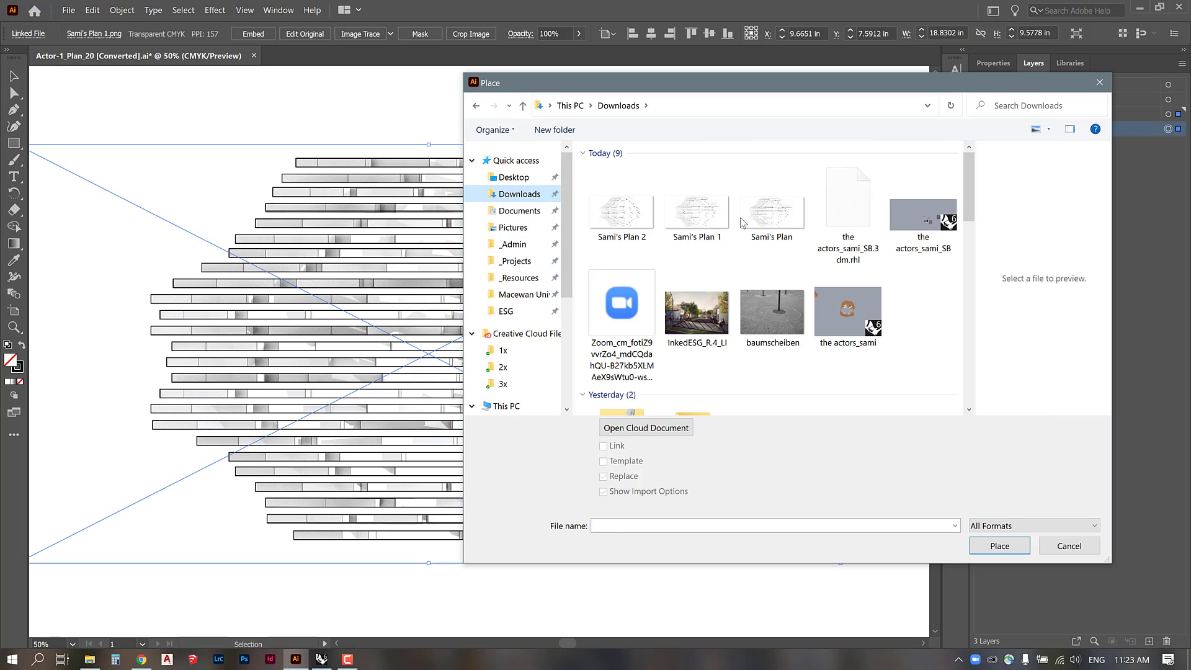
{"action": "left_click", "coordinate": [621, 211]}
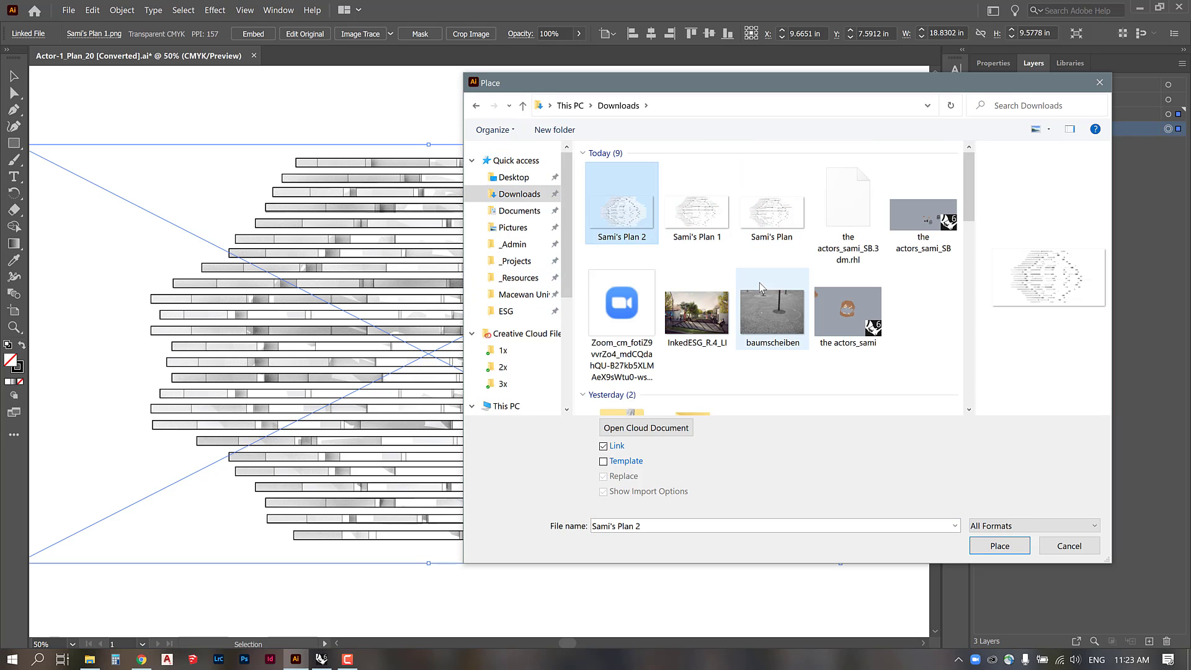
{"action": "left_click", "coordinate": [998, 546]}
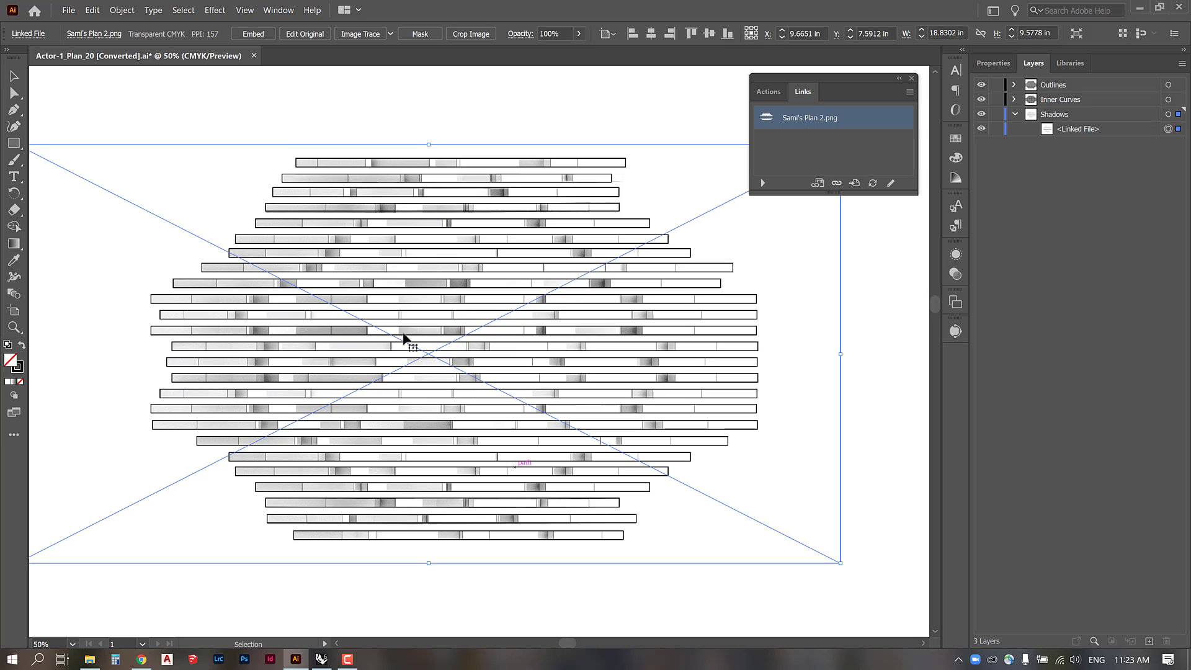
Step: Deselect the image, then collapse and lock the Shadows layer
{"action": "left_click", "coordinate": [462, 111]}
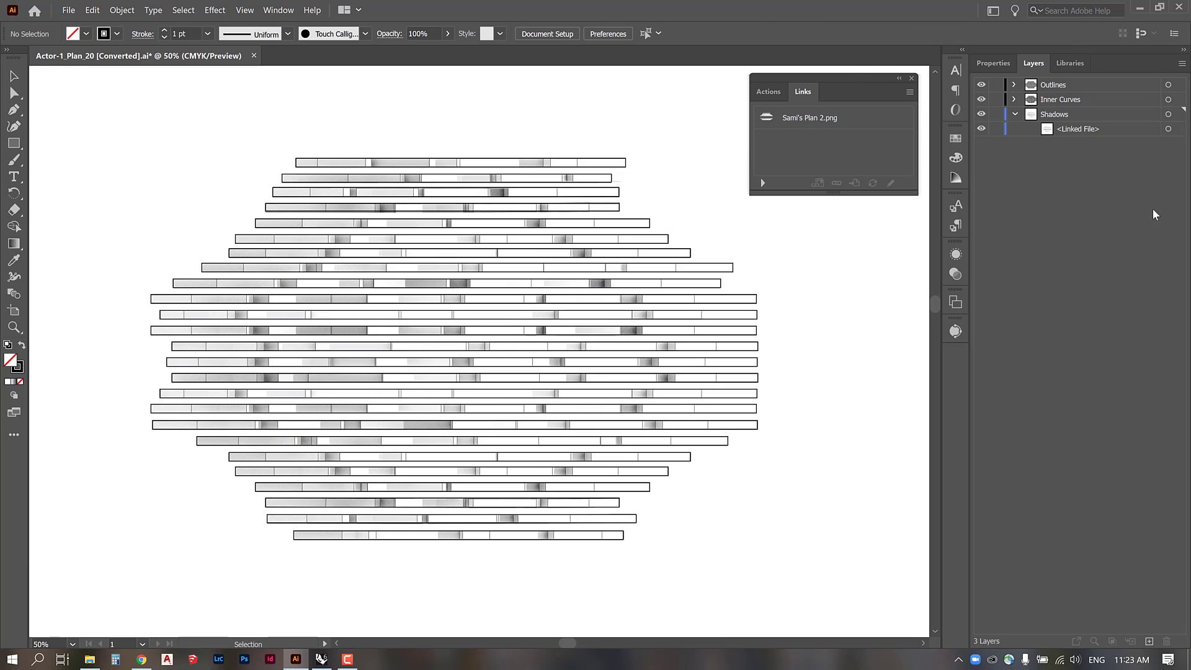
{"action": "left_click", "coordinate": [1015, 115]}
{"action": "left_click", "coordinate": [995, 114]}
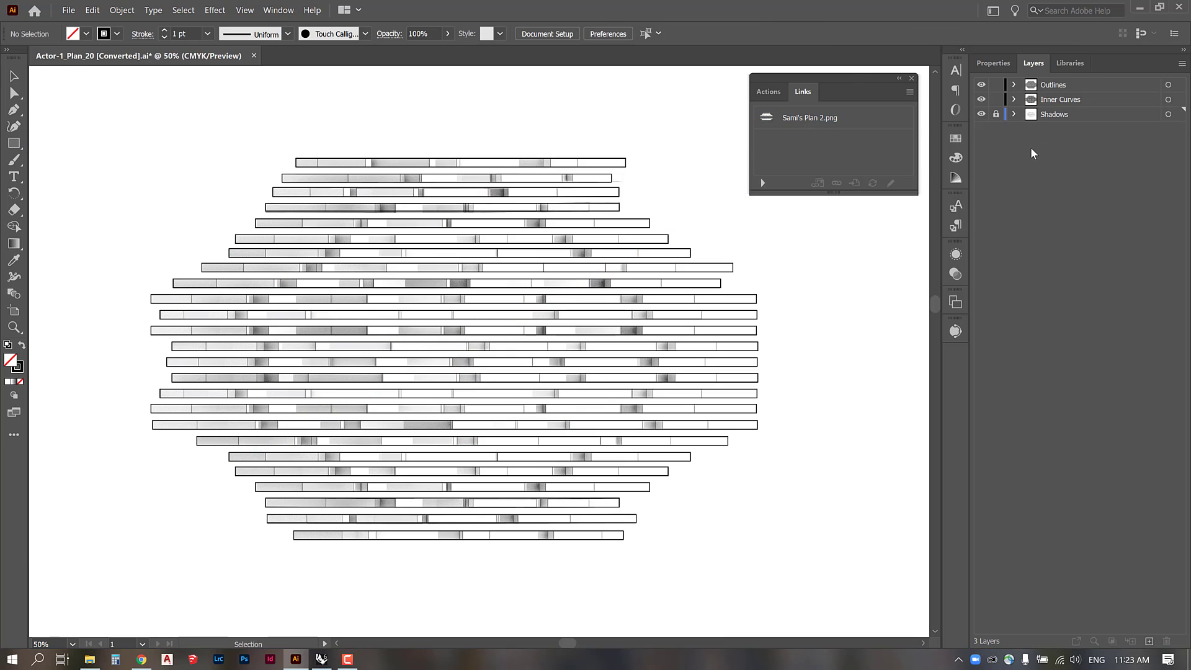